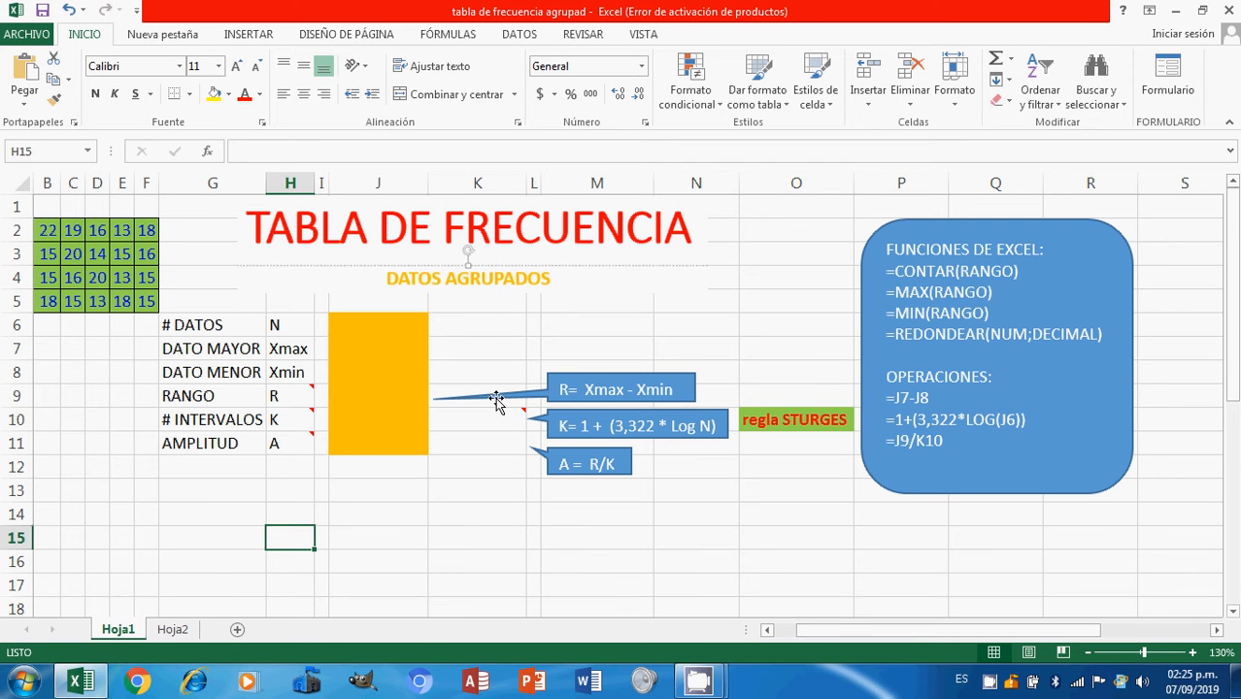
Count the data values in J6, next to # DATOS, with =CONTAR(B2:F5)
{"action": "left_click", "coordinate": [515, 328]}
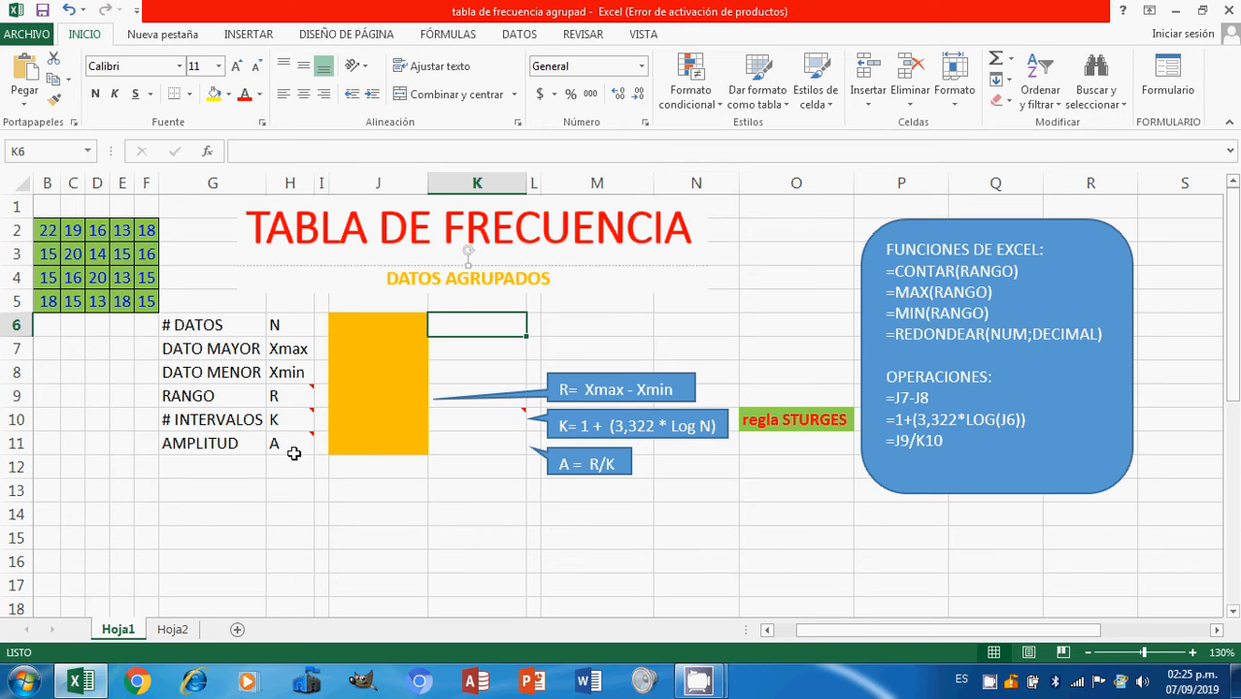
{"action": "left_click", "coordinate": [299, 325]}
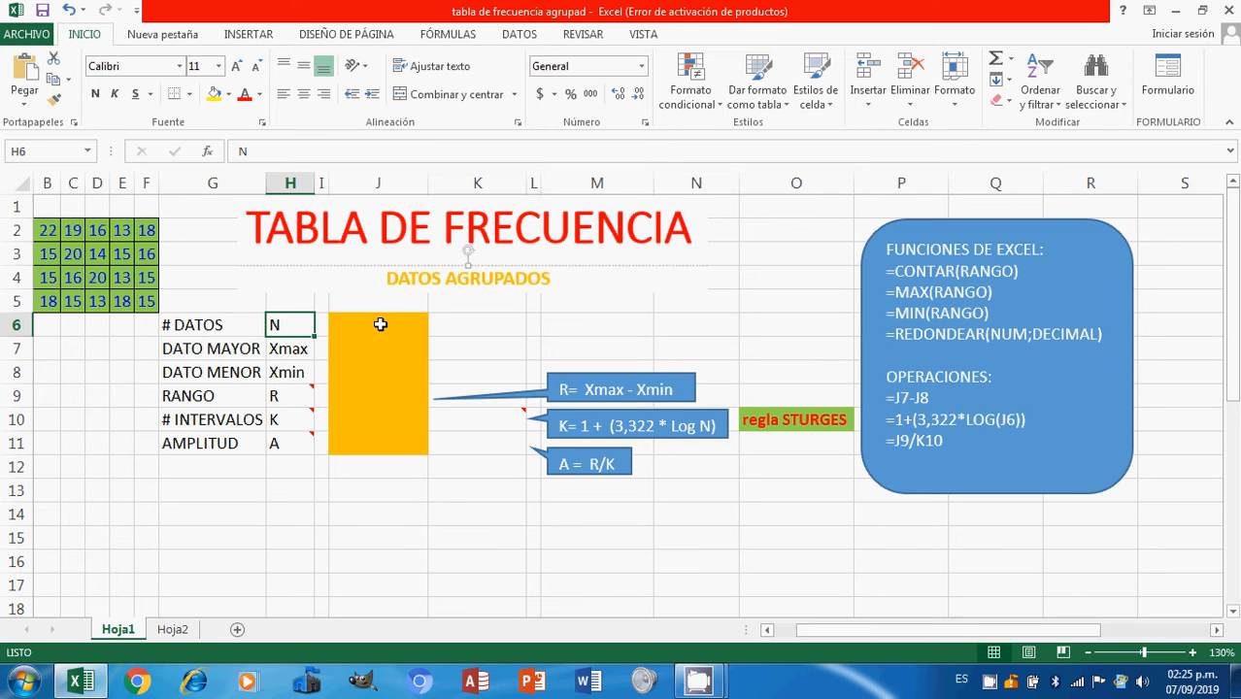
{"action": "left_click", "coordinate": [380, 324]}
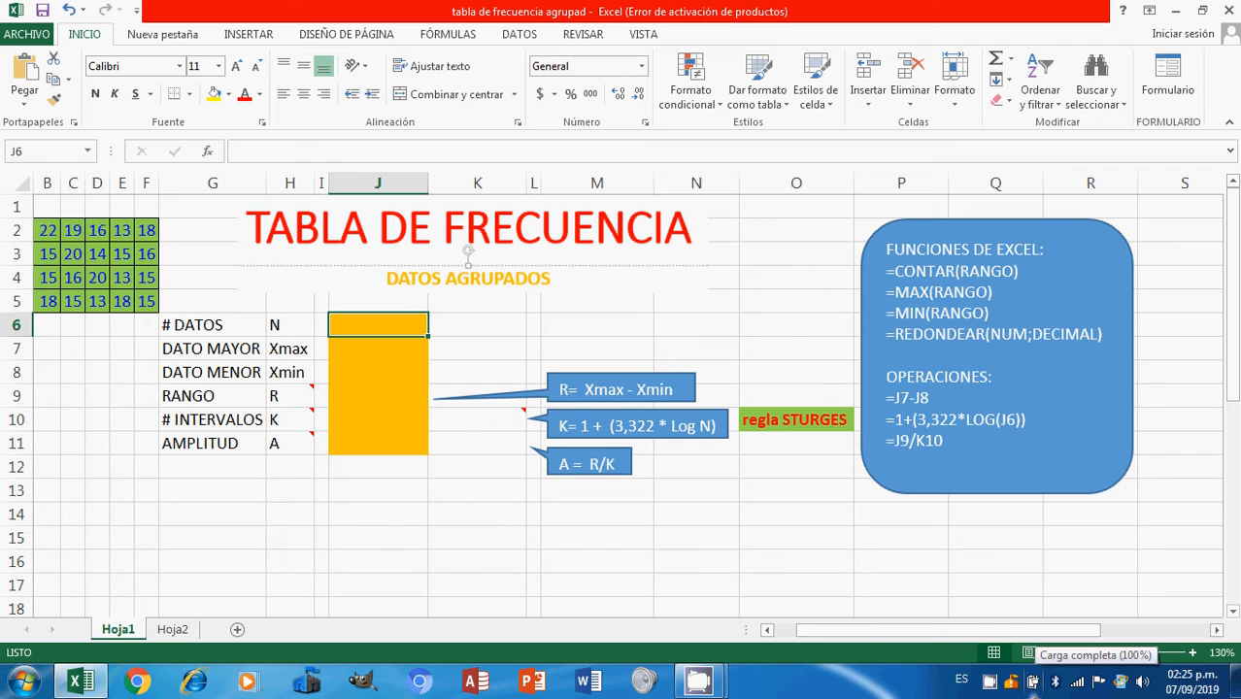
{"action": "type", "text": "="}
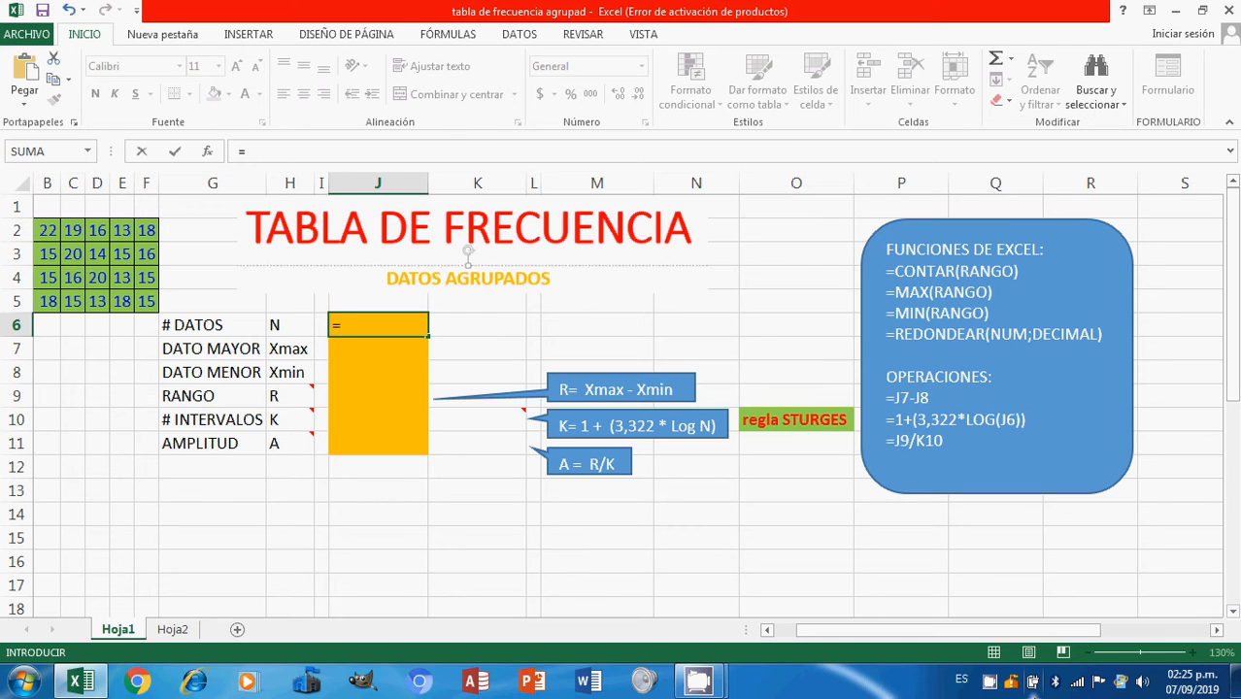
{"action": "type", "text": "contar"}
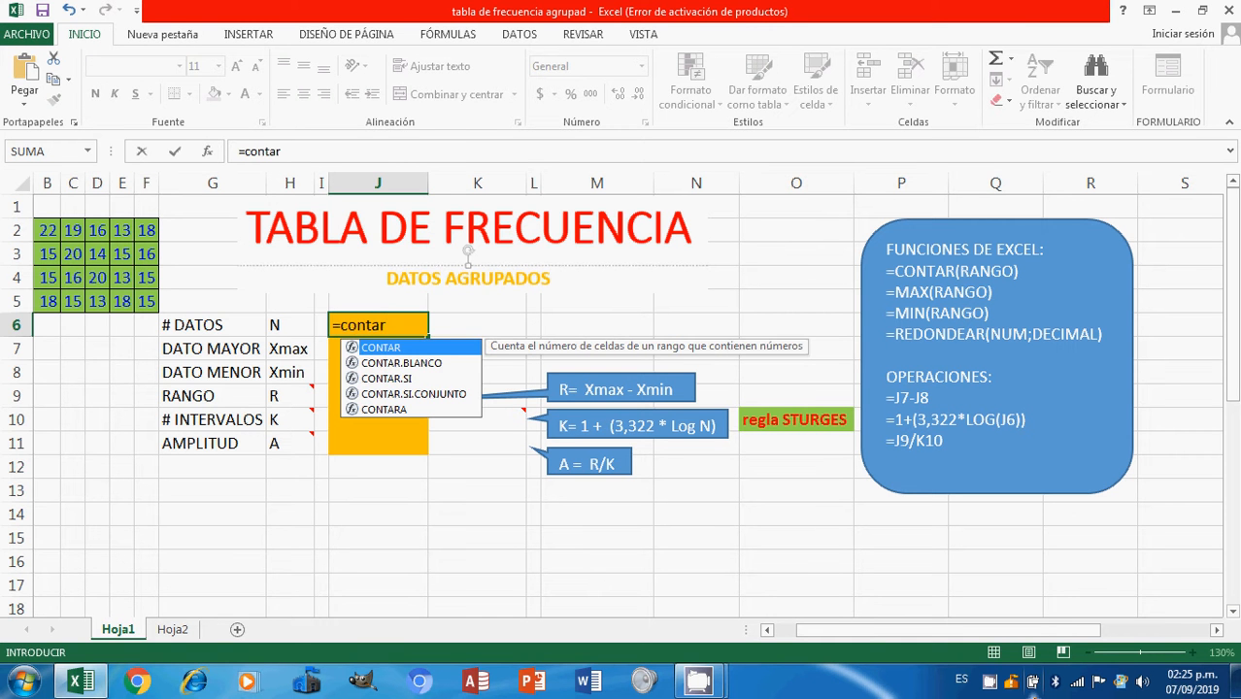
{"action": "type", "text": "("}
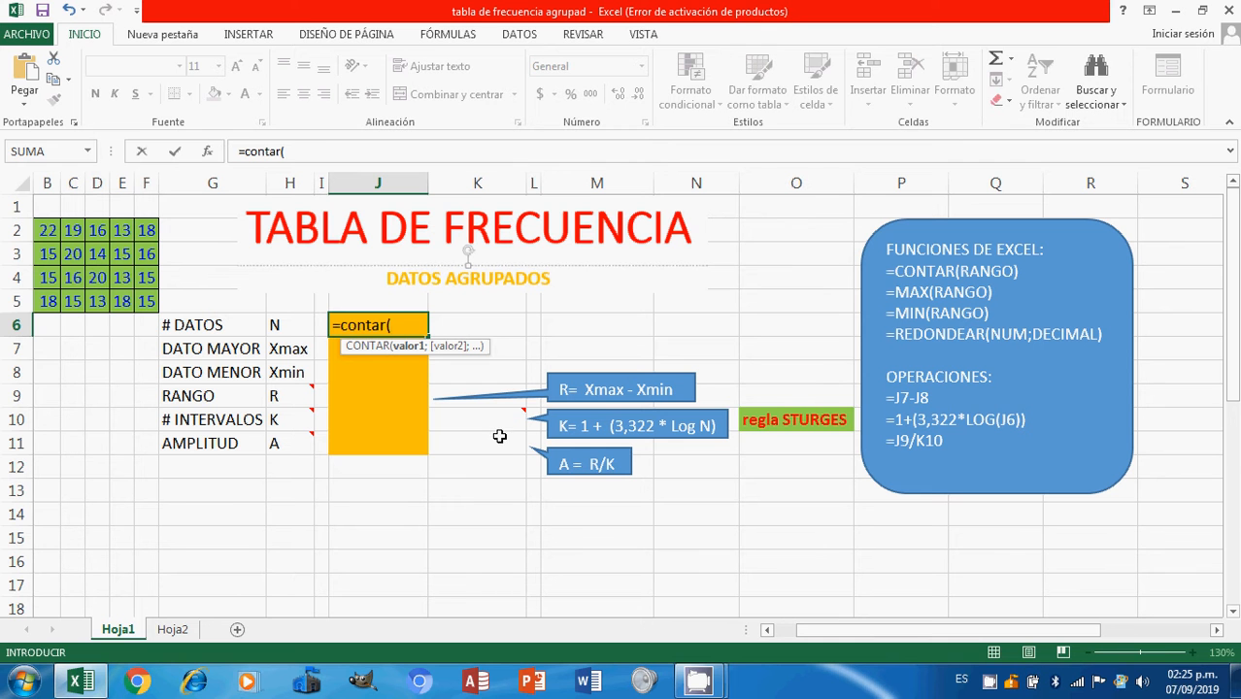
{"action": "left_click", "coordinate": [45, 237]}
{"action": "left_click_drag", "start_coordinate": [41, 248], "coordinate": [148, 297]}
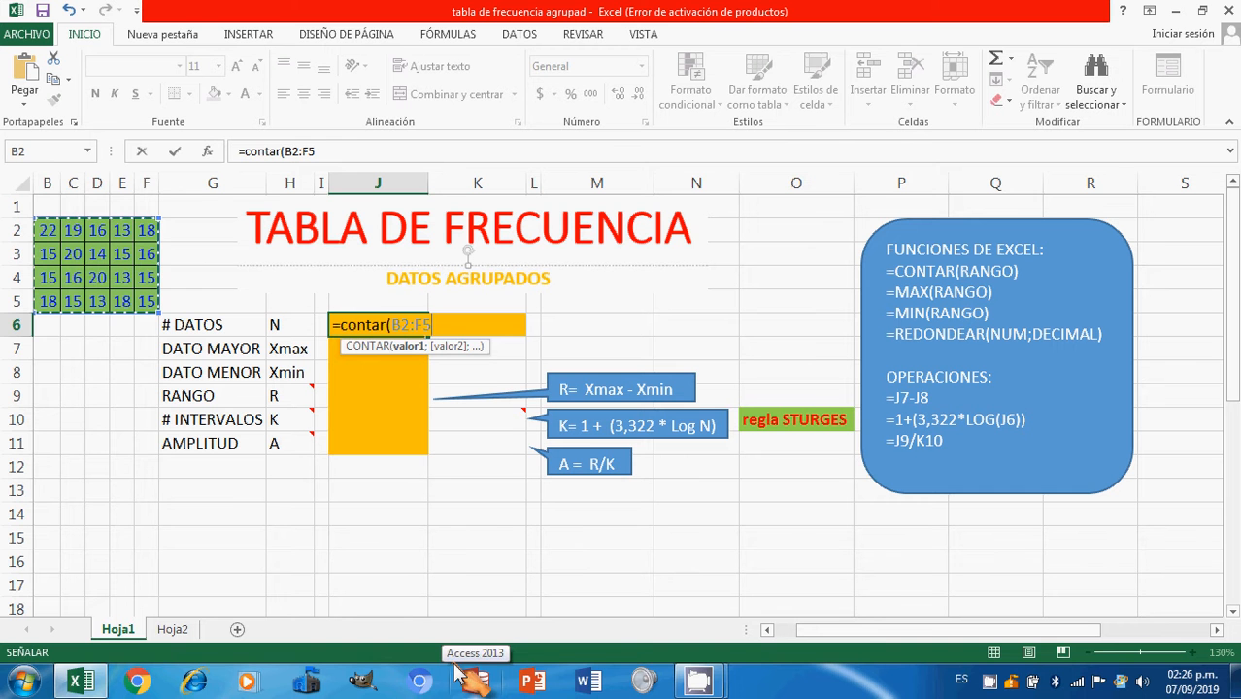
{"action": "type", "text": ")"}
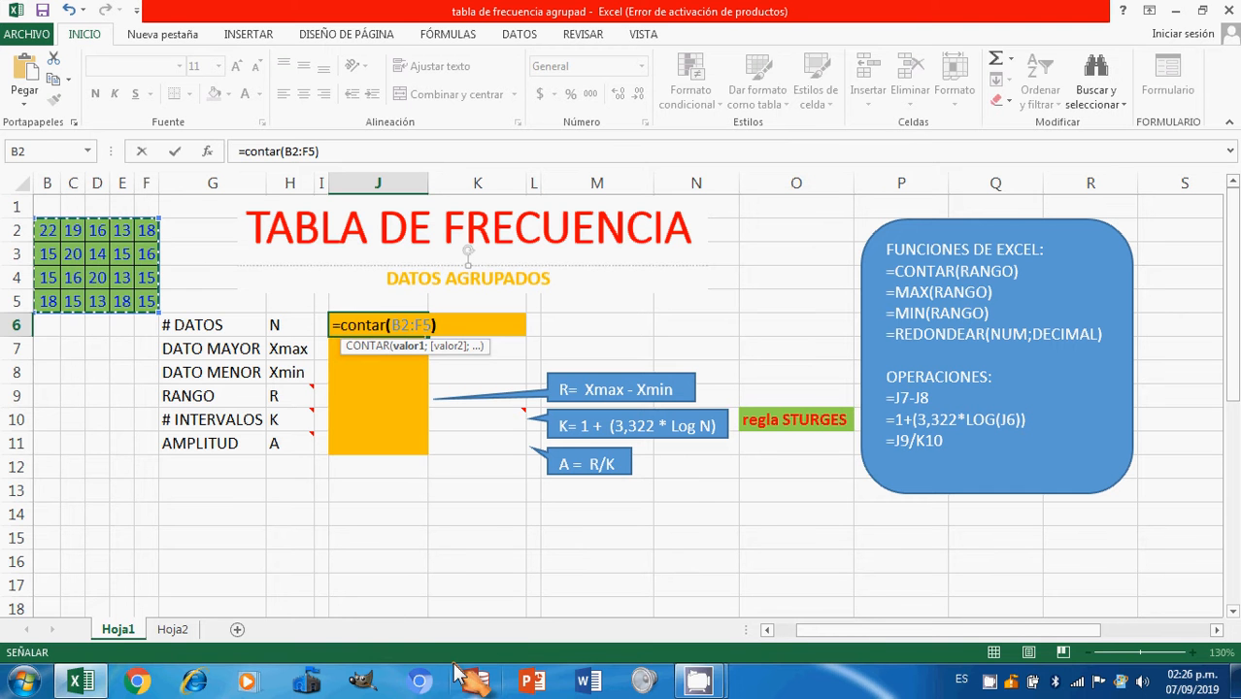
{"action": "key", "text": "Return"}
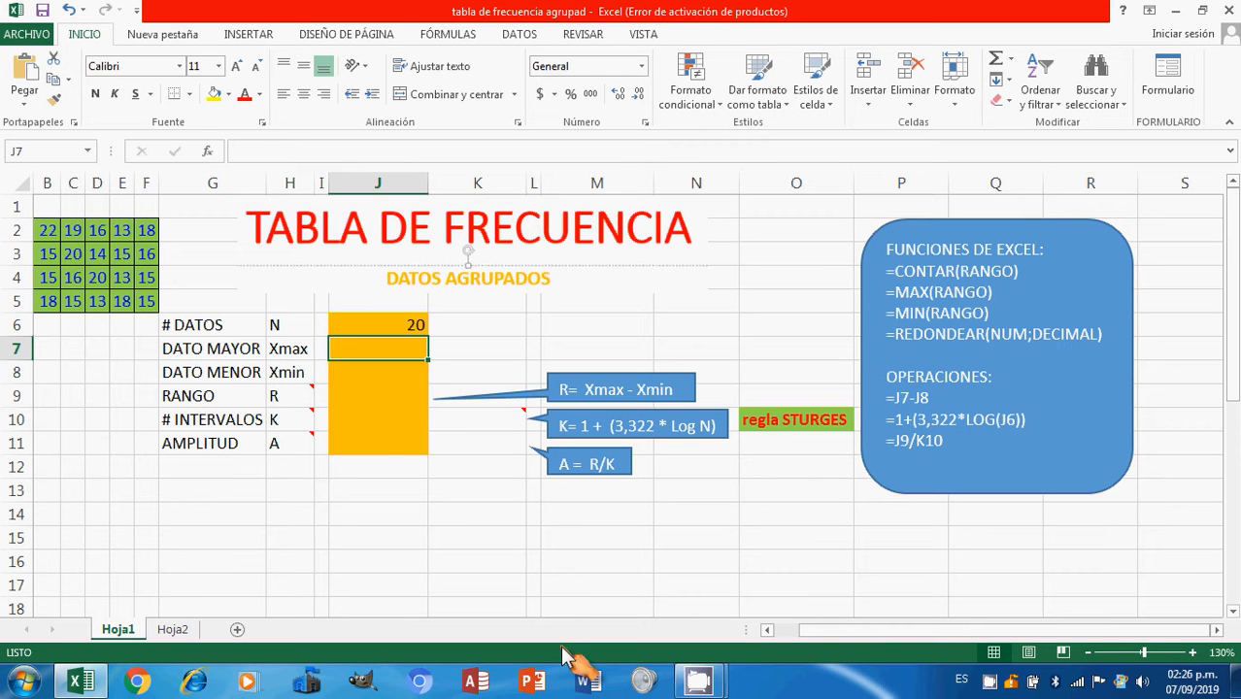
Calculate the largest data value in J7, next to DATO MAYOR, with =MAX(B2:F5)
{"action": "type", "text": "=max>("}
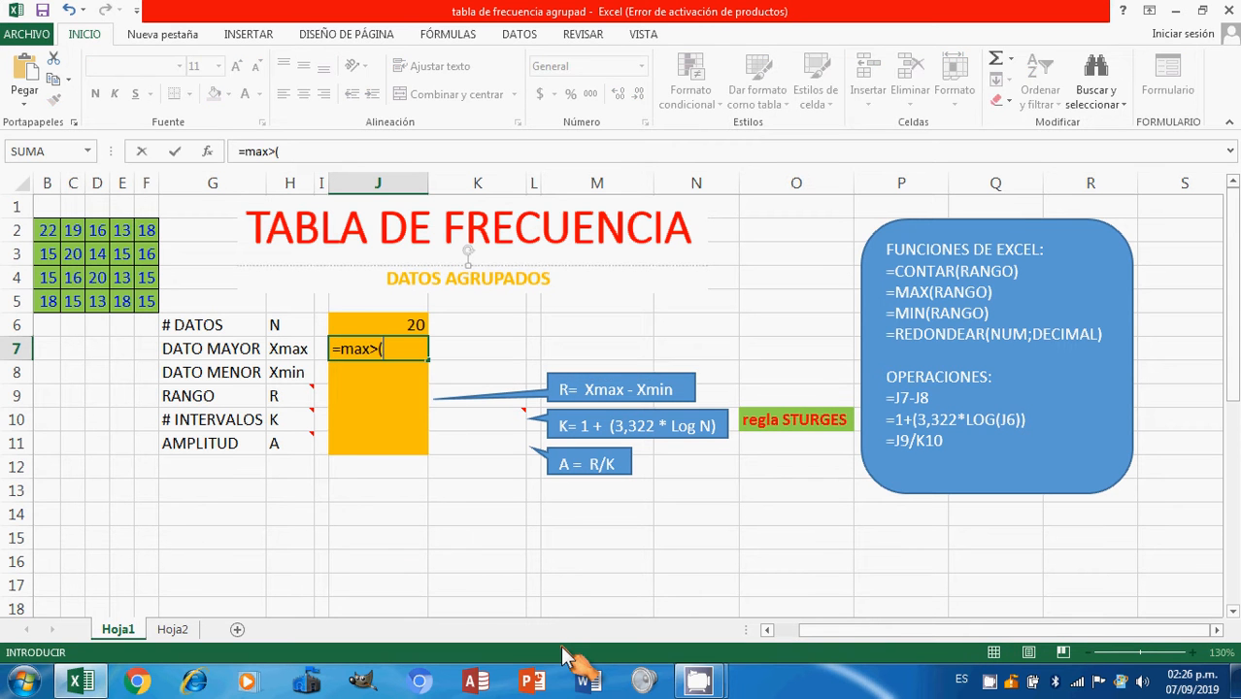
{"action": "key", "text": "BackSpace"}
{"action": "key", "text": "BackSpace"}
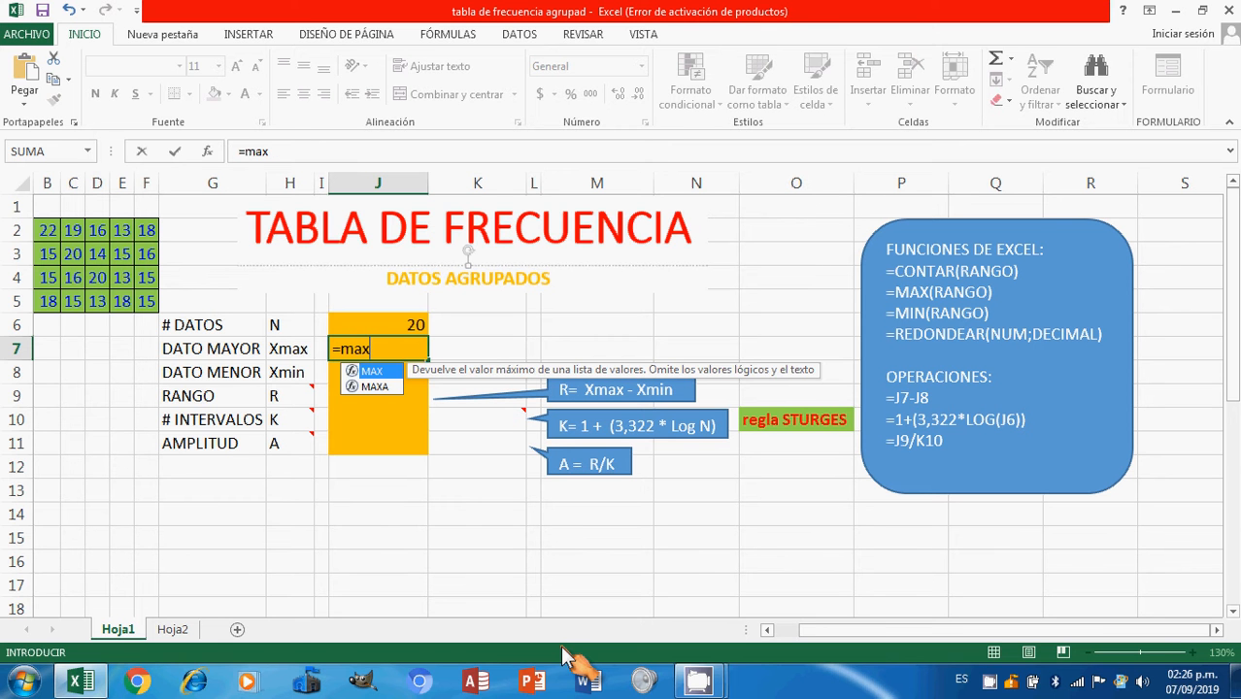
{"action": "type", "text": "("}
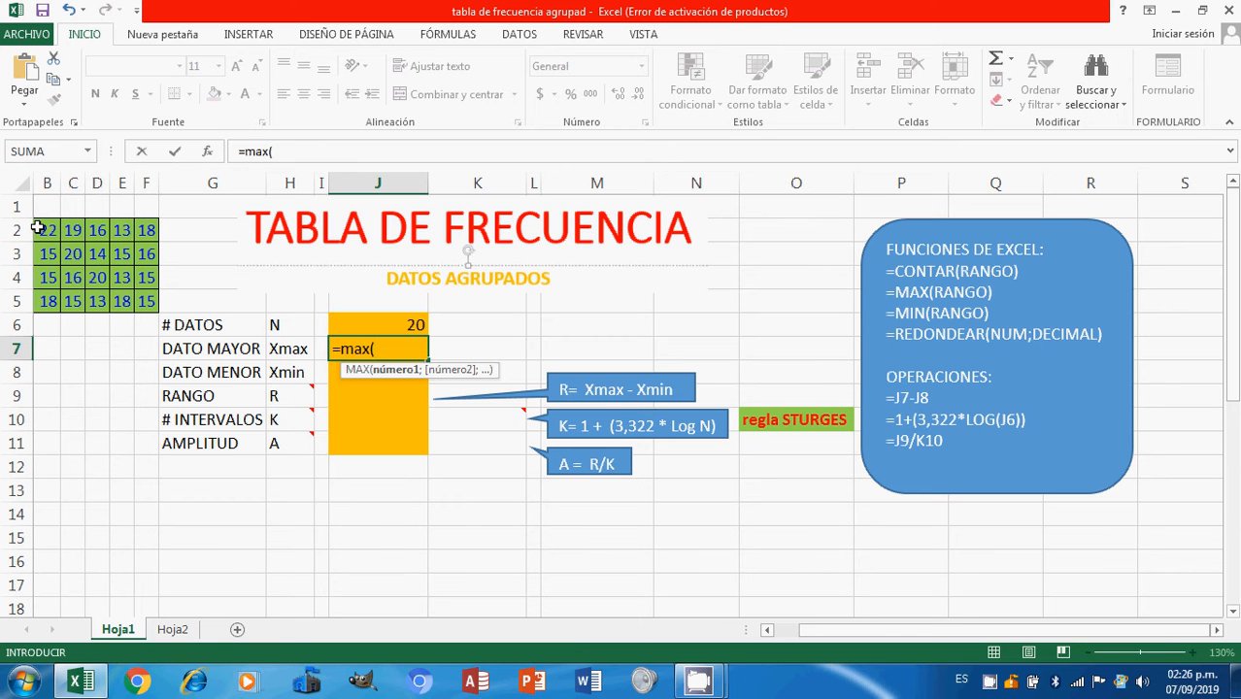
{"action": "left_click_drag", "start_coordinate": [37, 227], "coordinate": [157, 300]}
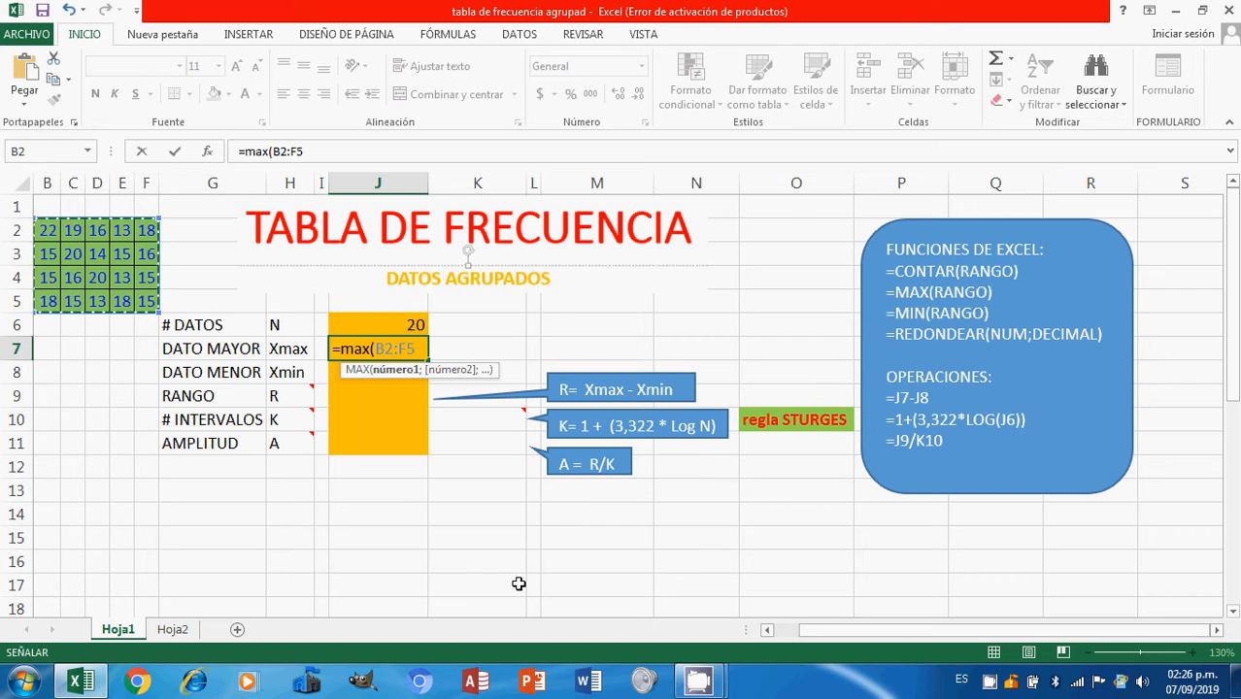
{"action": "type", "text": ")"}
{"action": "key", "text": "Return"}
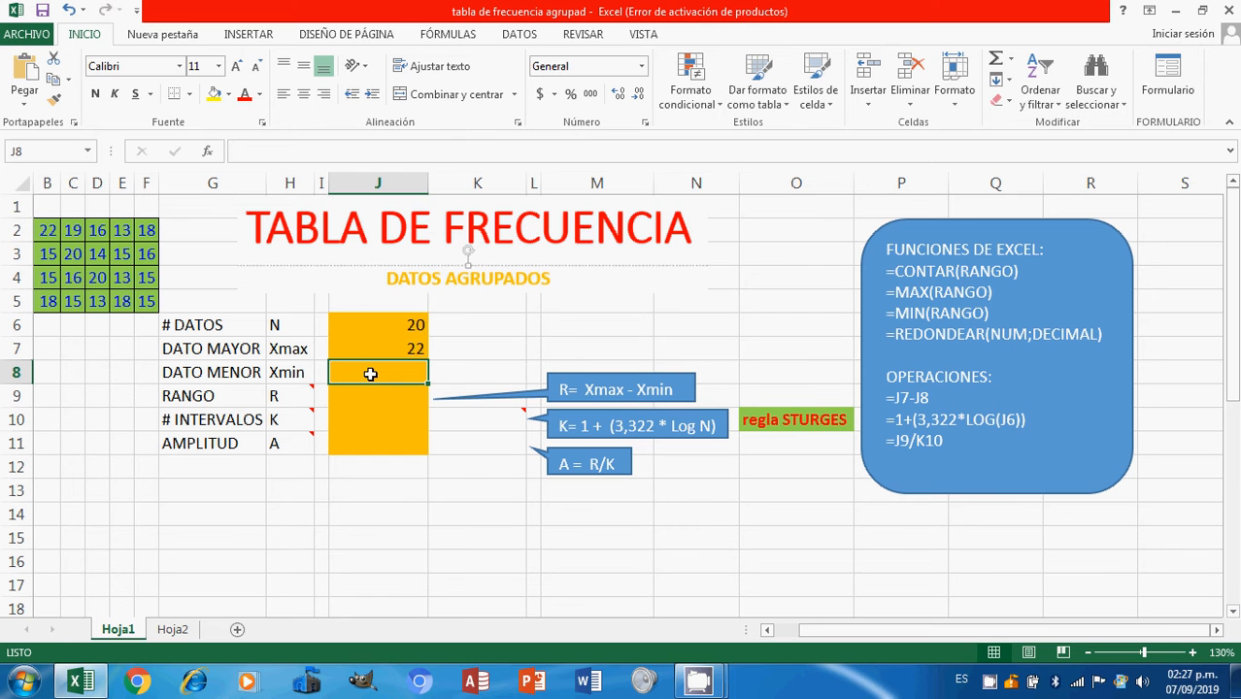
Calculate the smallest data value in J8, next to DATO MENOR, with =MIN(B2:F5)
{"action": "type", "text": "="}
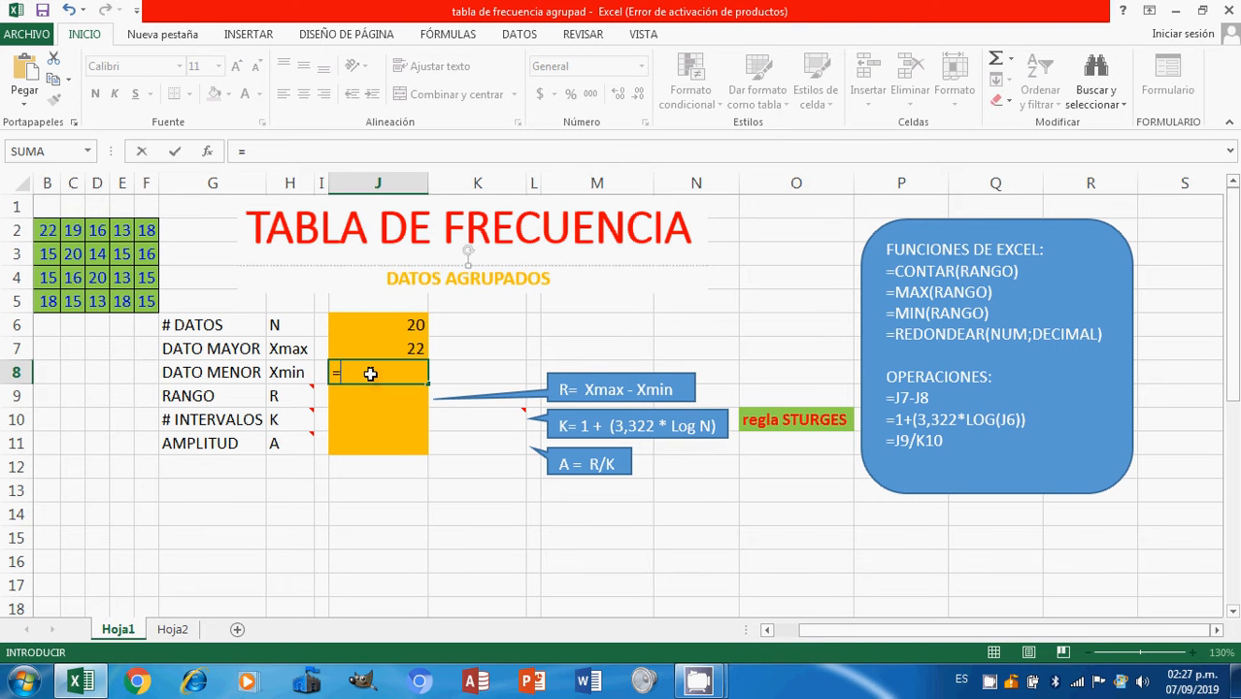
{"action": "type", "text": "min("}
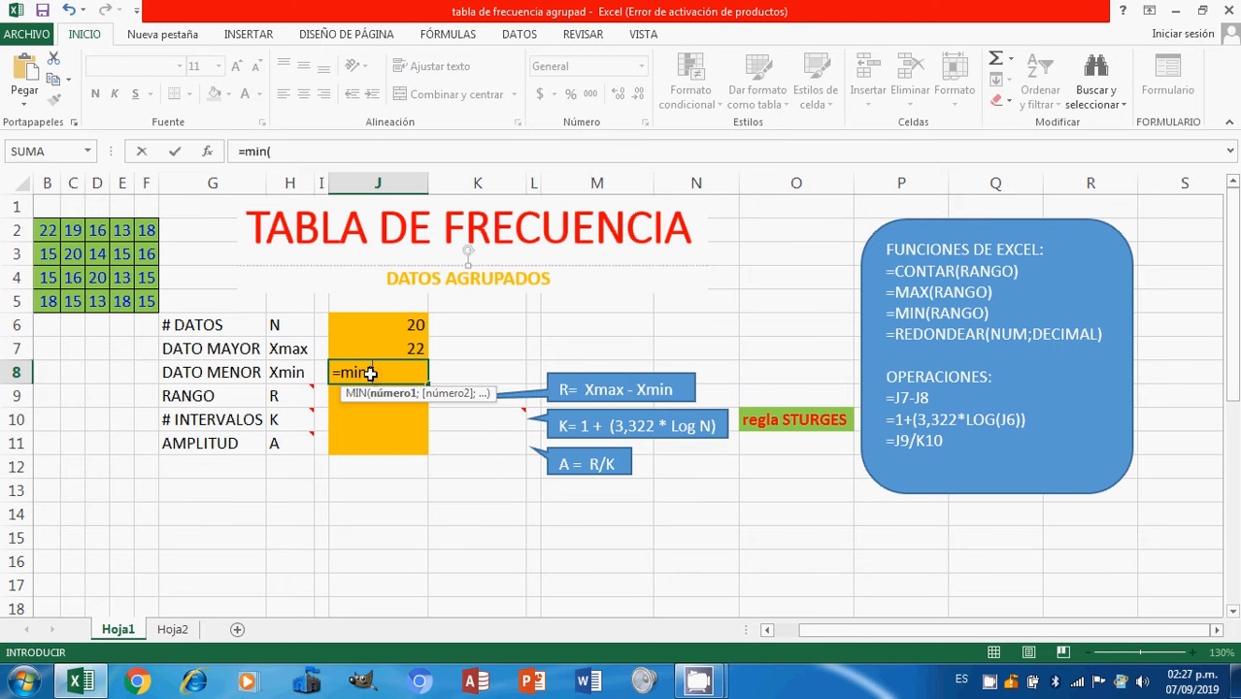
{"action": "left_click", "coordinate": [48, 229]}
{"action": "left_click_drag", "start_coordinate": [47, 229], "coordinate": [144, 302]}
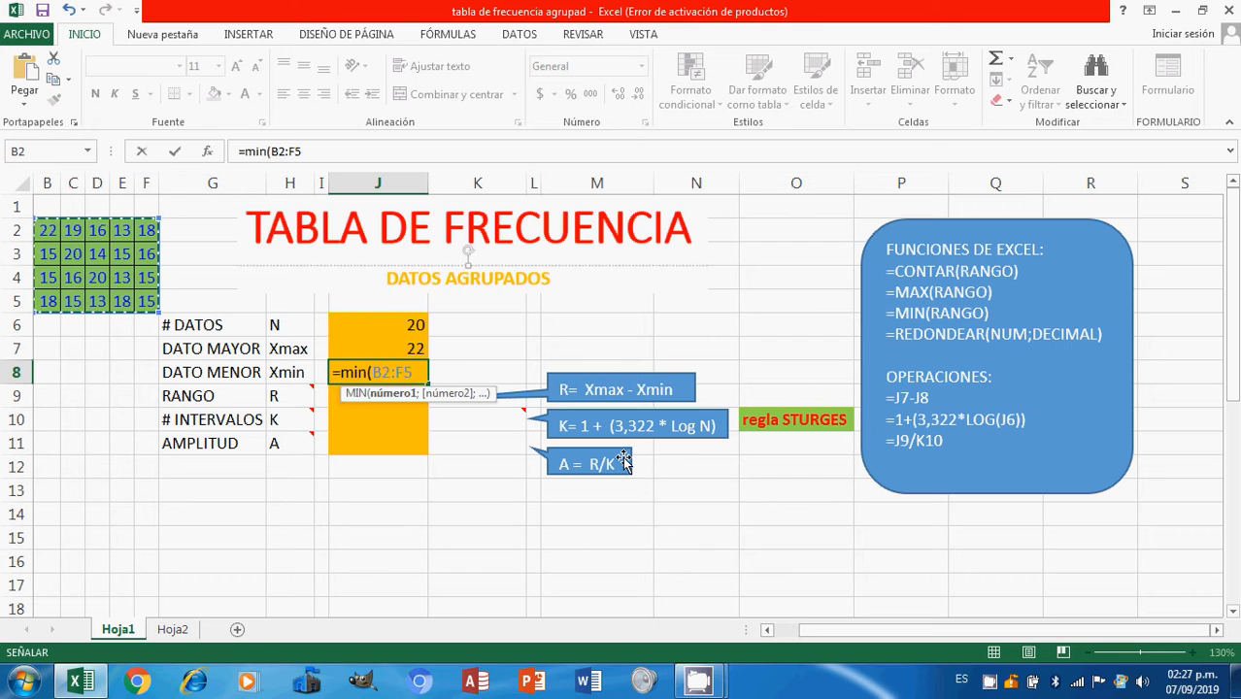
{"action": "type", "text": ")"}
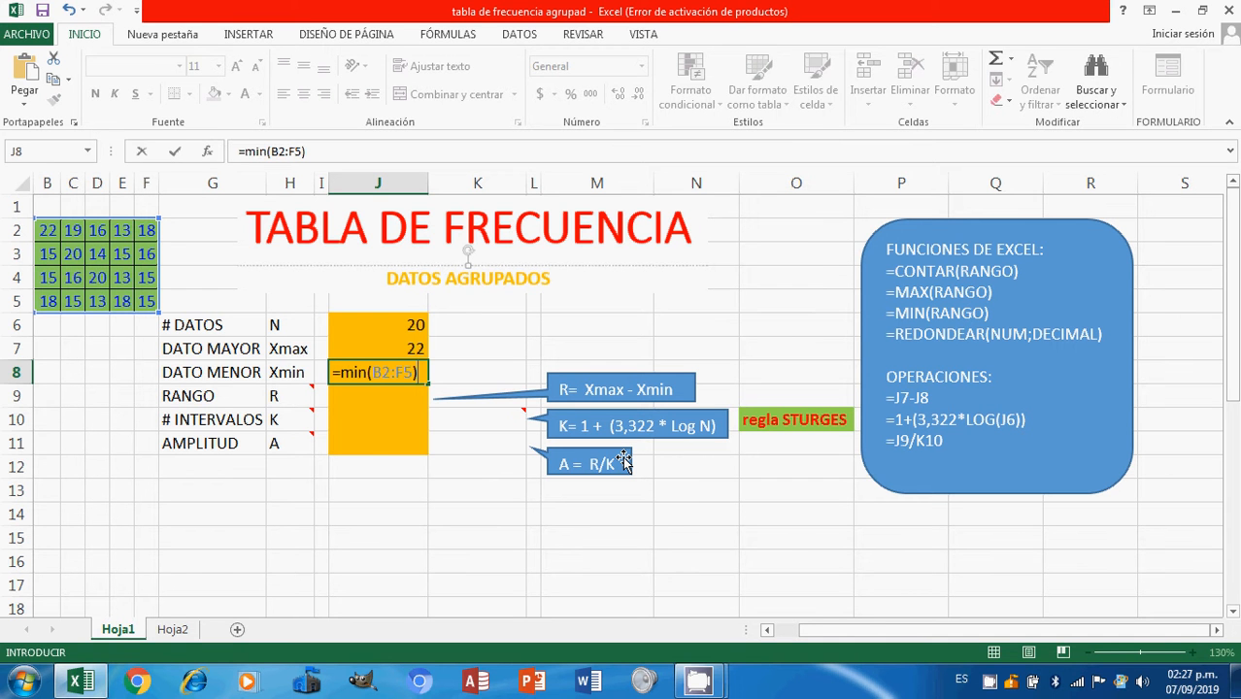
{"action": "key", "text": "Return"}
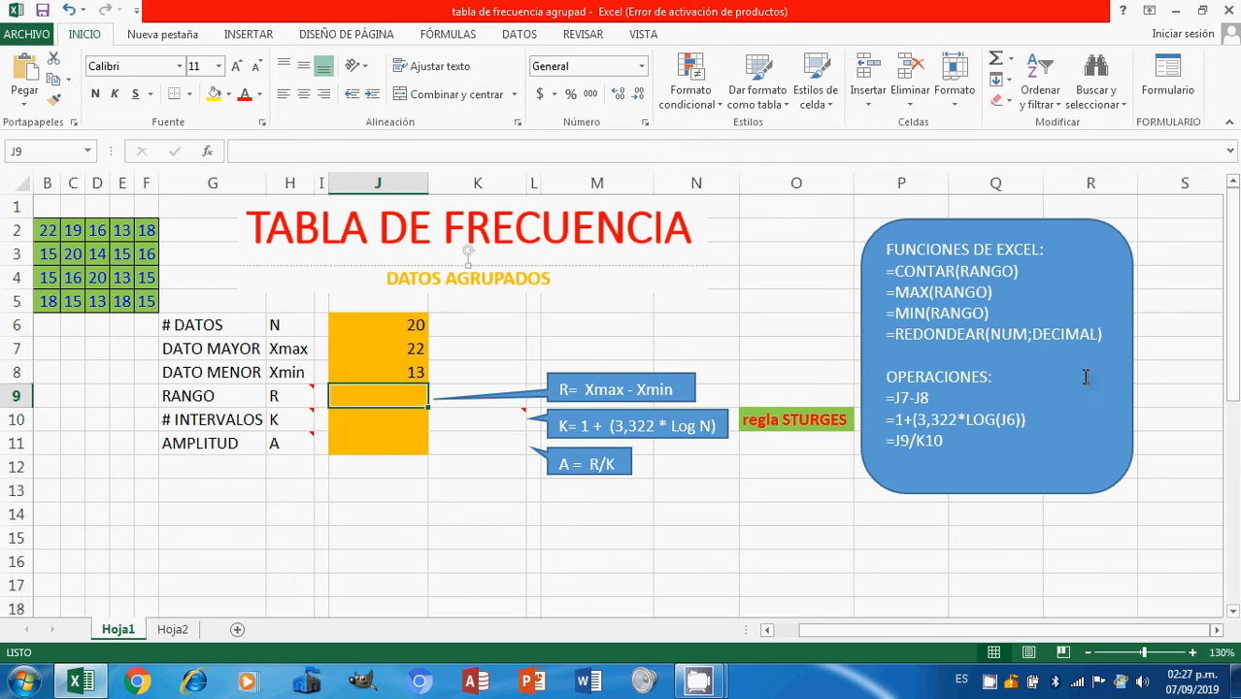
Compute the RANGO in J9 by subtracting the minimum from the maximum with =J7-J8
{"action": "left_click", "coordinate": [400, 370]}
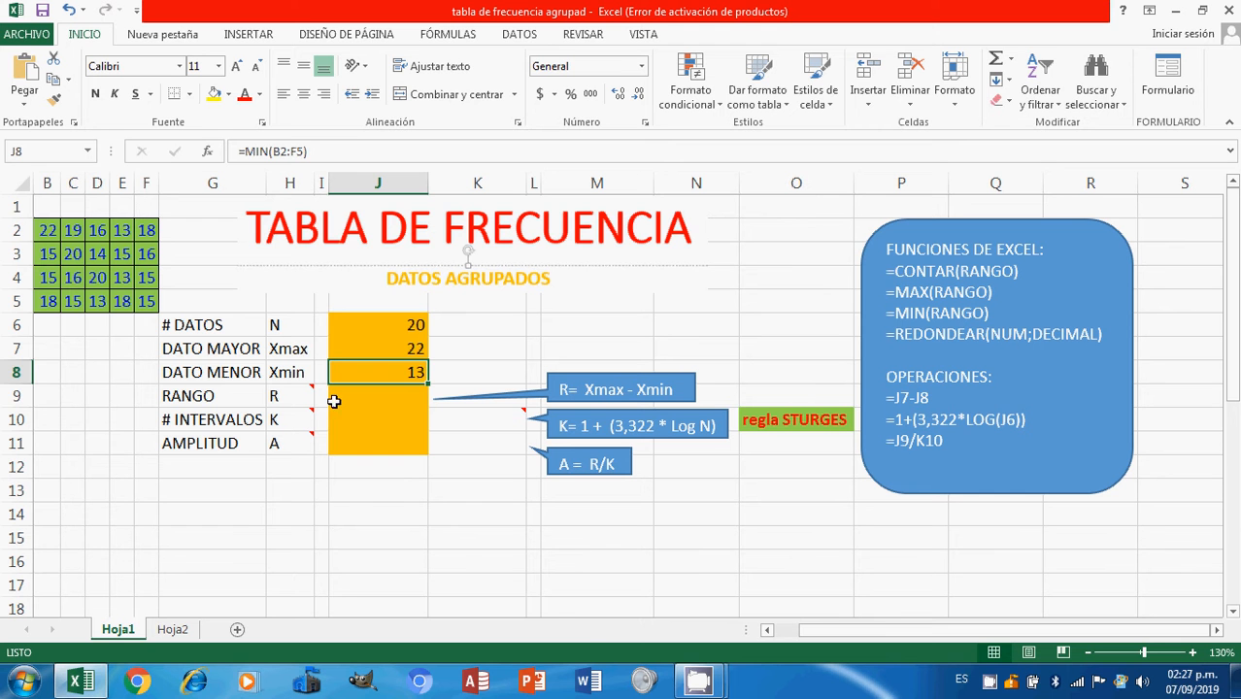
{"action": "left_click", "coordinate": [386, 394]}
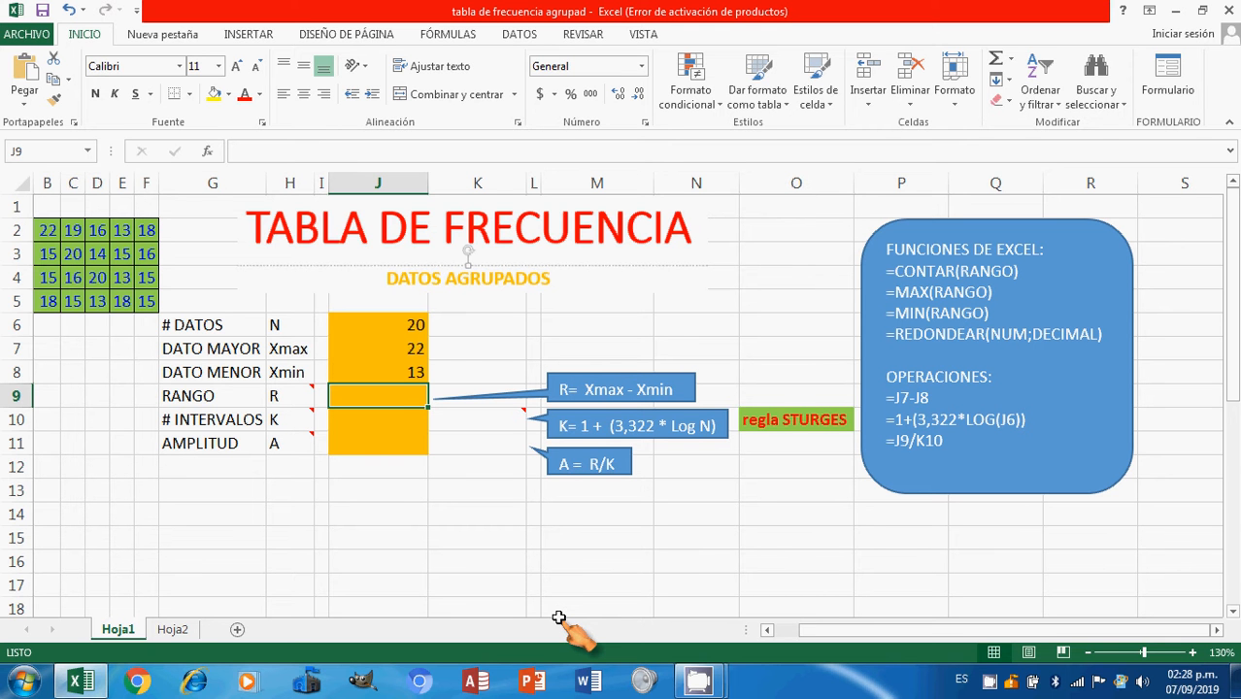
{"action": "type", "text": "="}
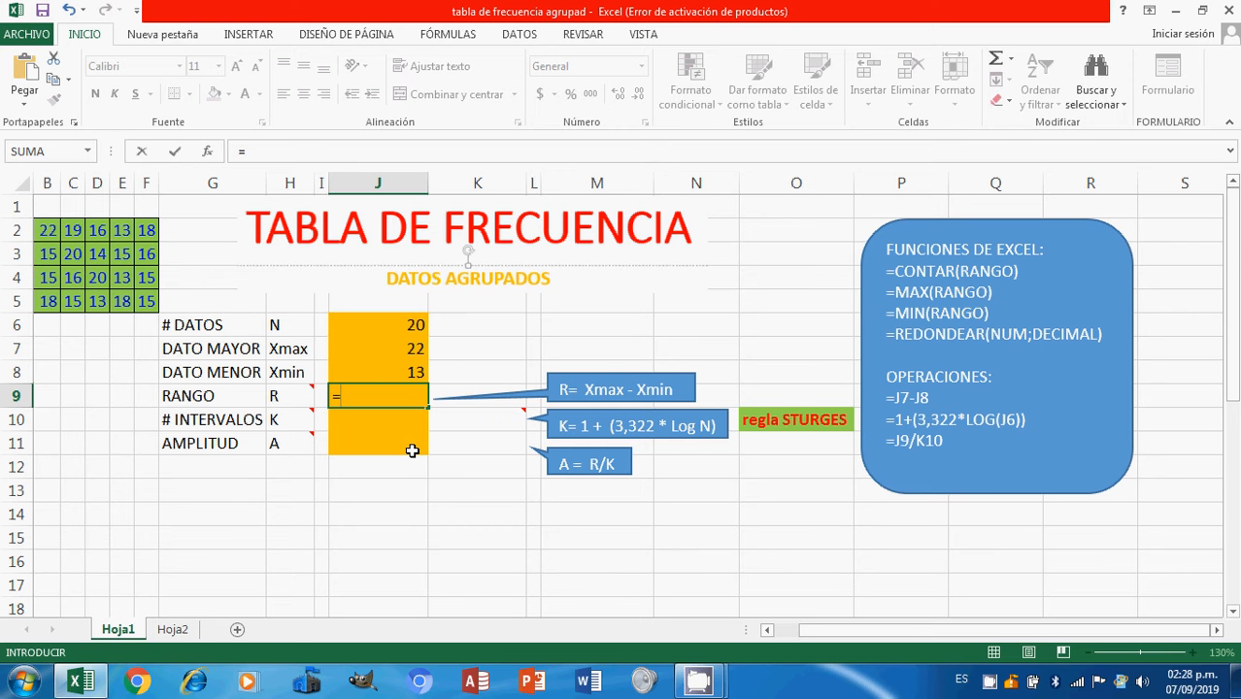
{"action": "left_click", "coordinate": [416, 350]}
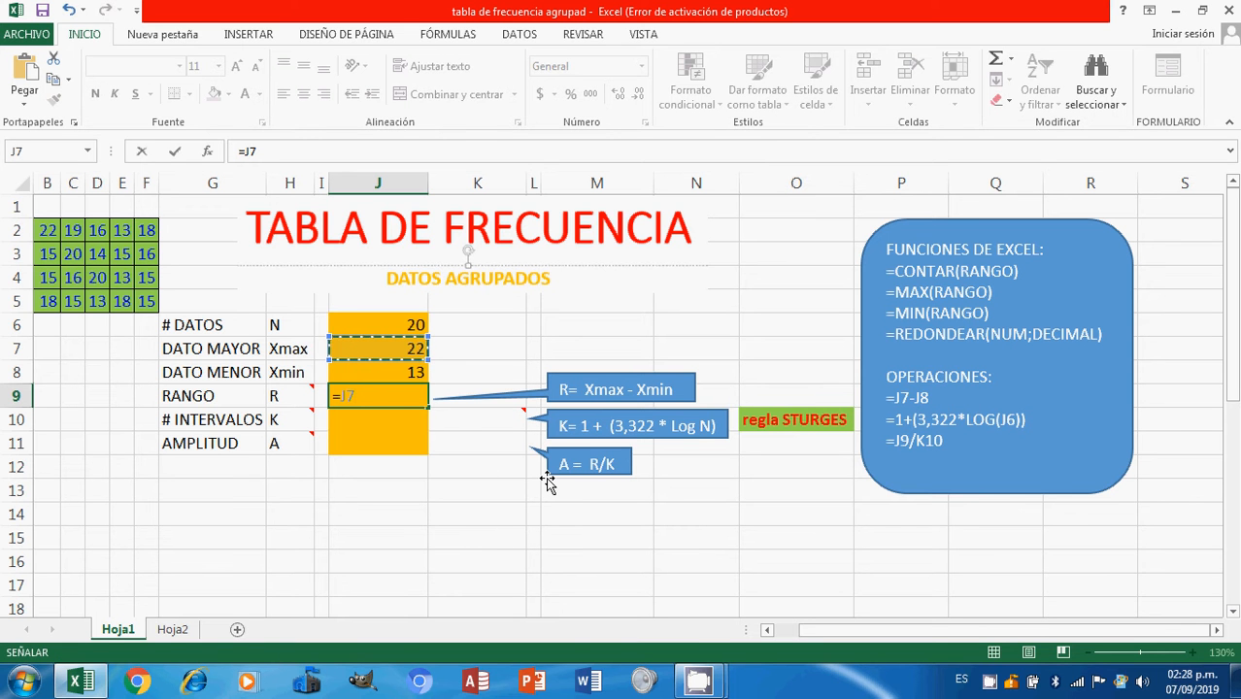
{"action": "type", "text": "-"}
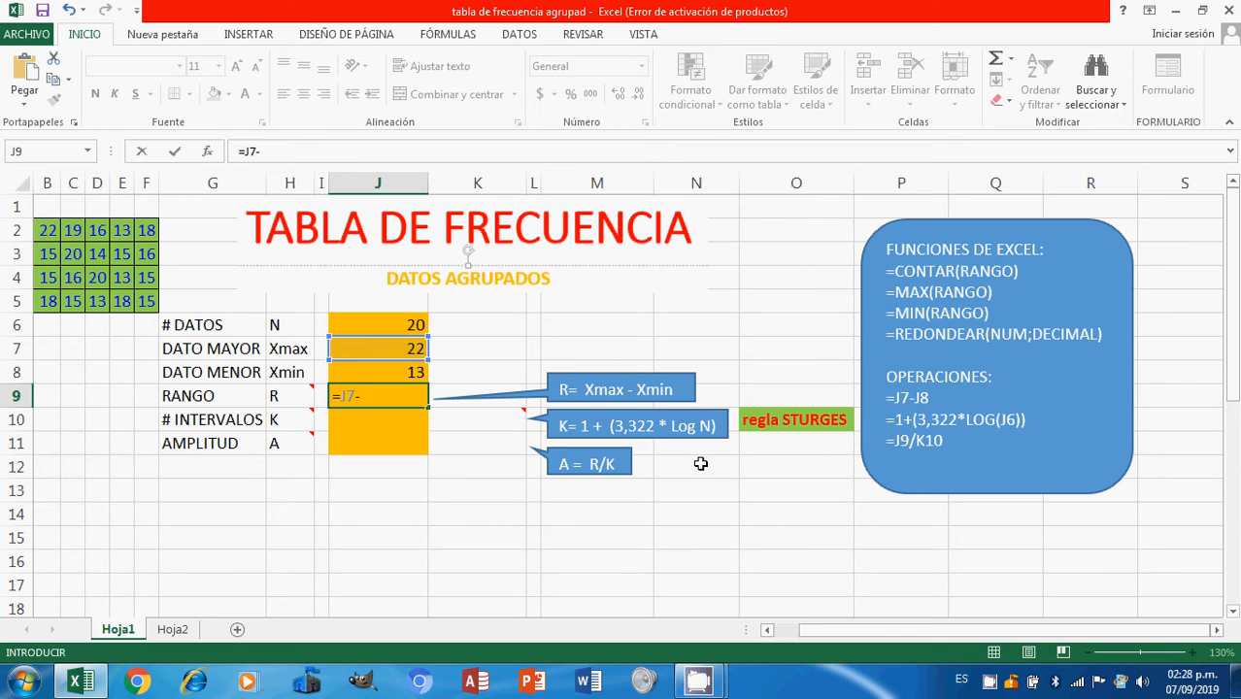
{"action": "left_click", "coordinate": [389, 373]}
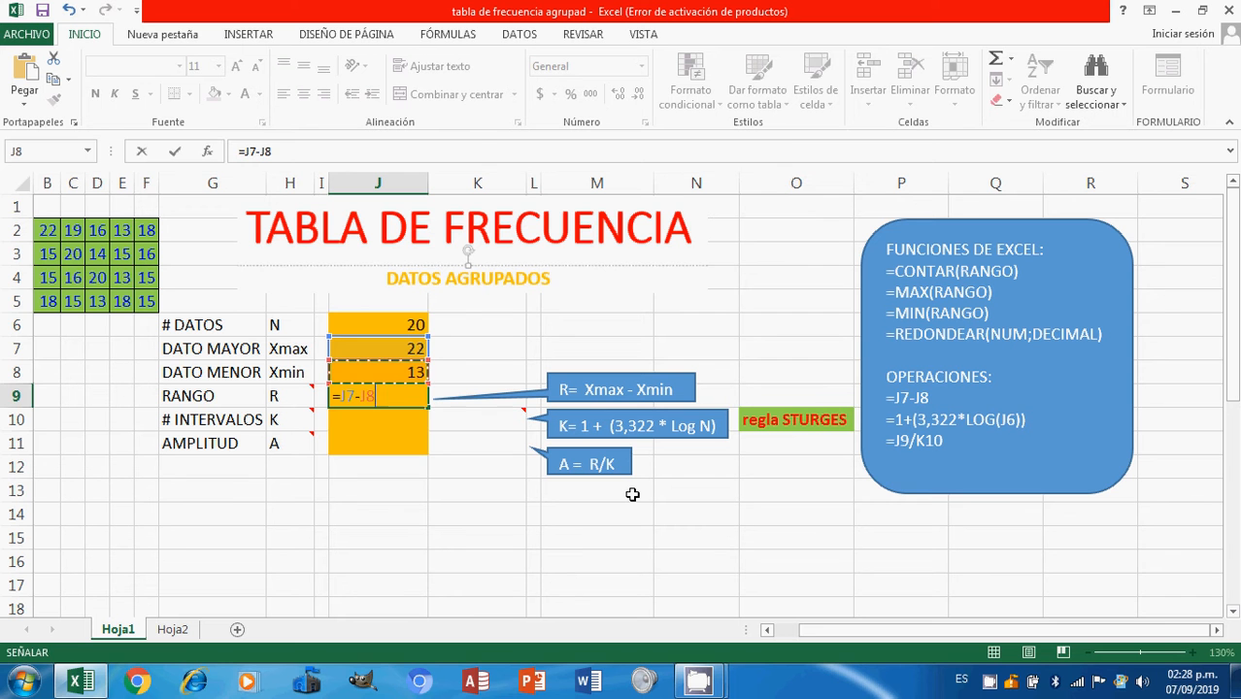
{"action": "key", "text": "Return"}
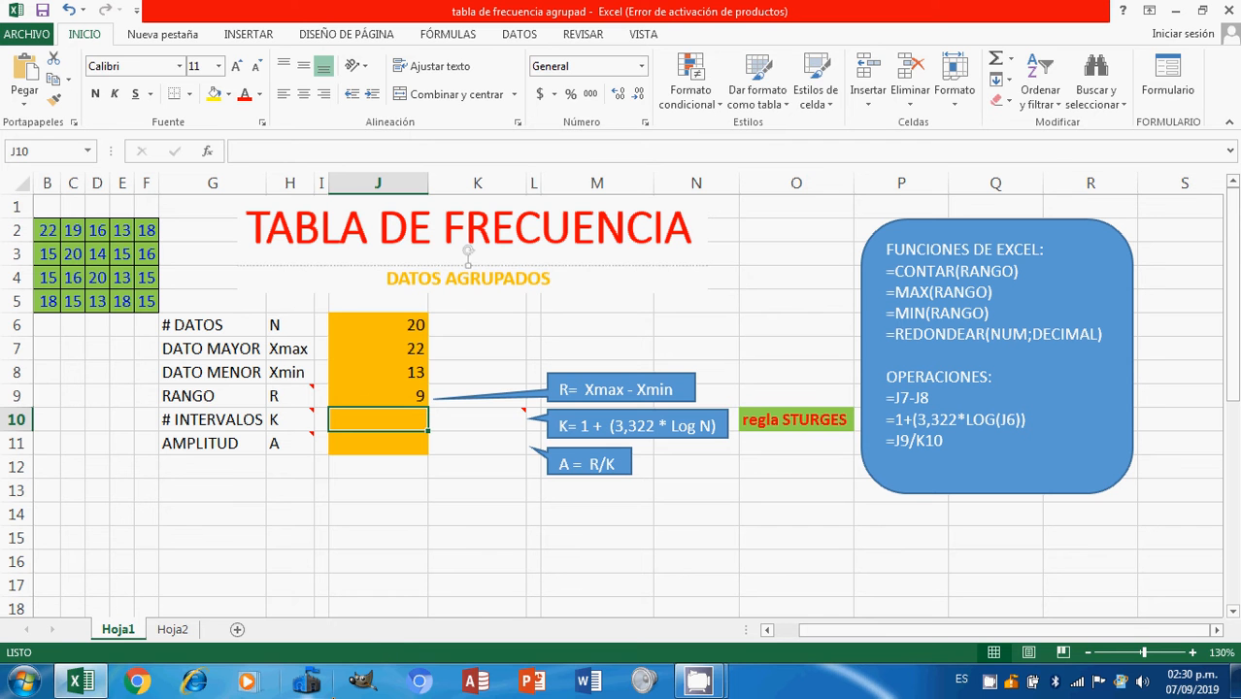
Compute the number of intervals in J10 using the Sturges rule with =1+(3,322*LOG(J6))
{"action": "type", "text": "=1"}
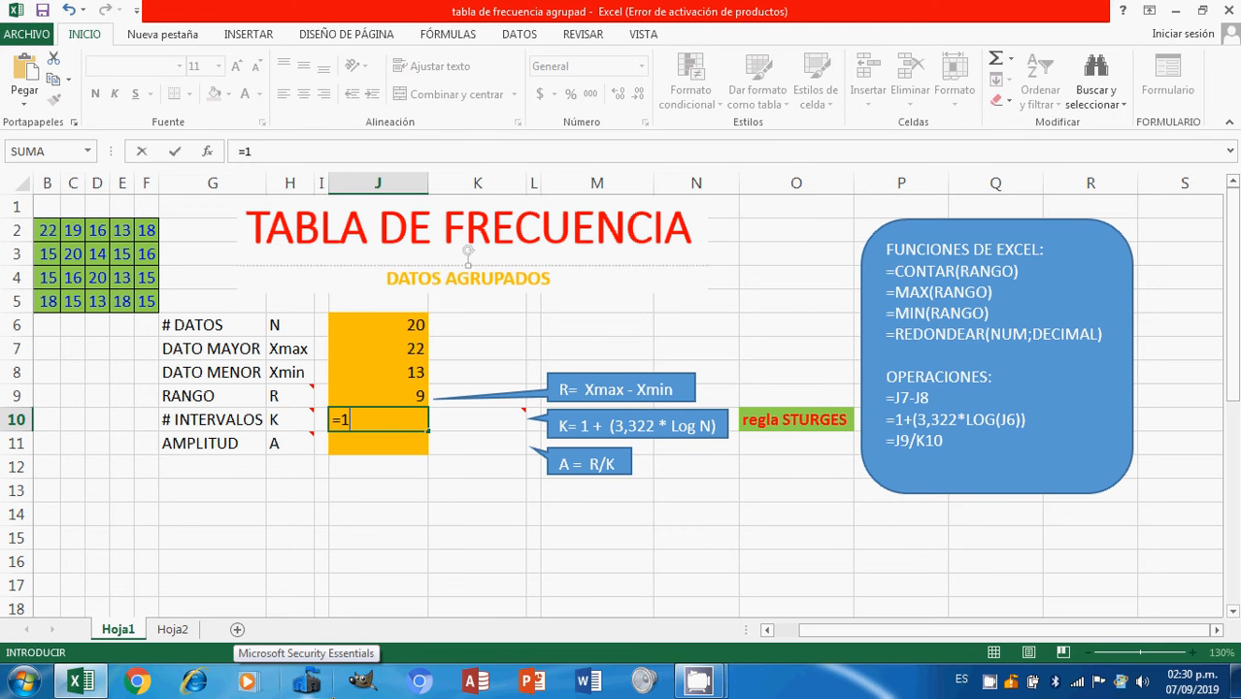
{"action": "type", "text": "+(3,322"}
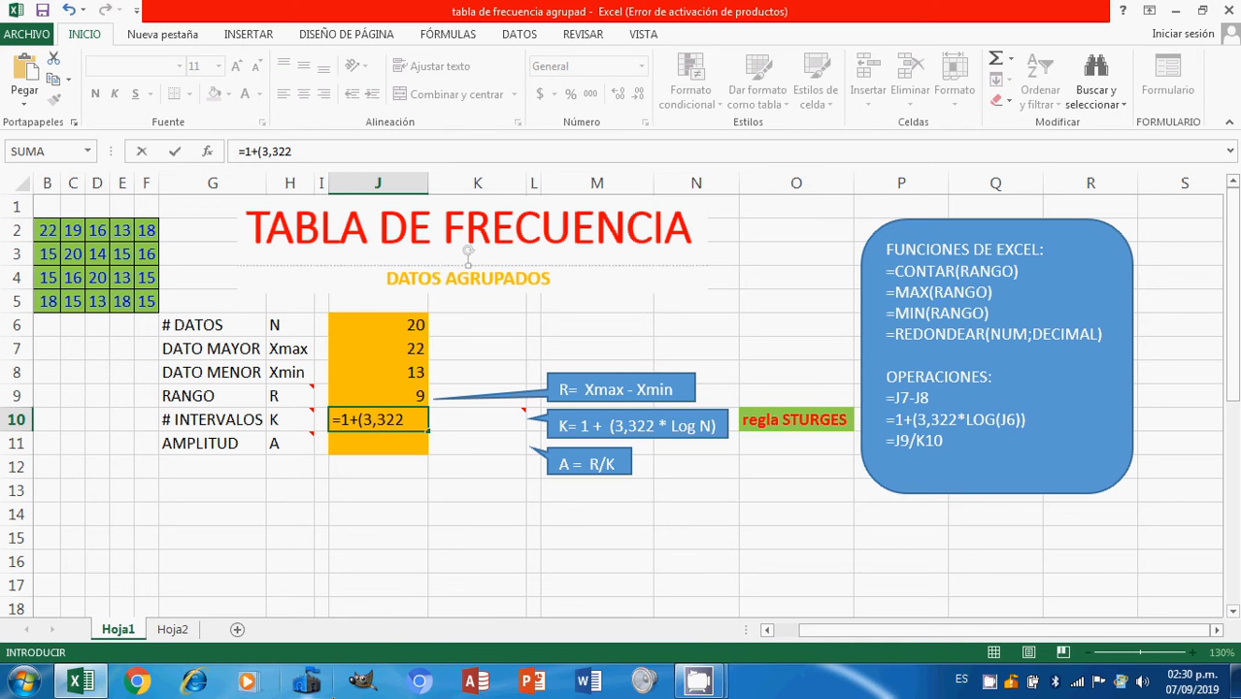
{"action": "type", "text": "*log("}
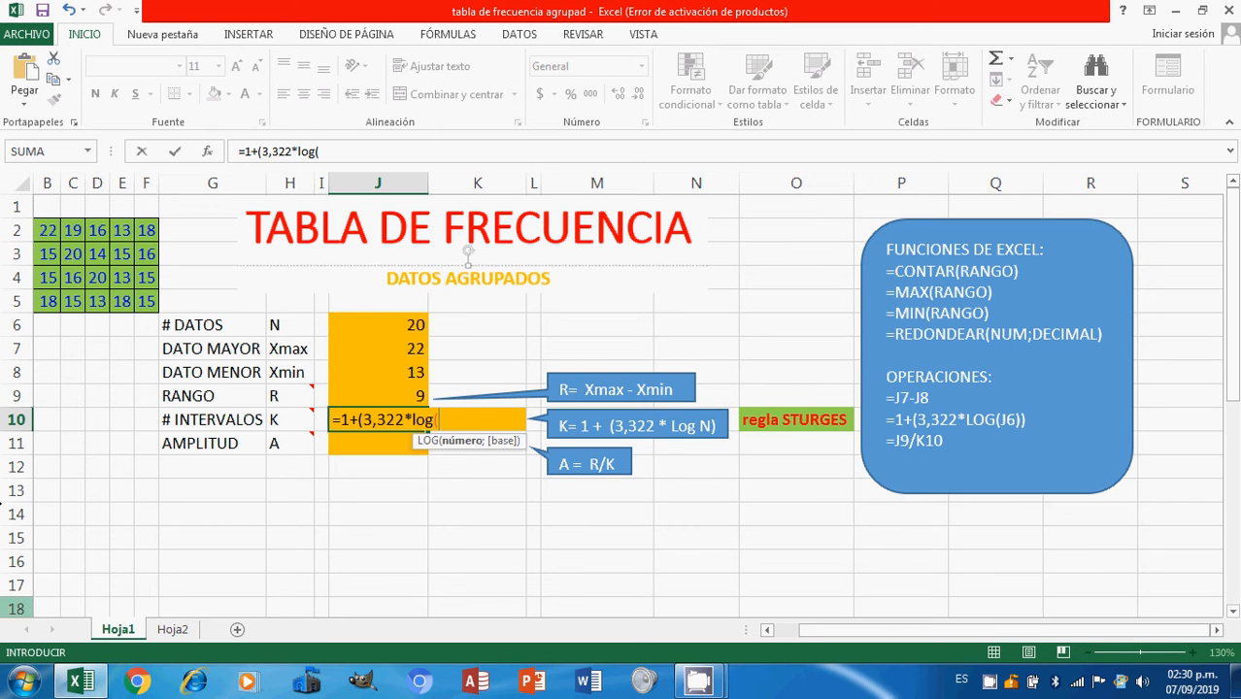
{"action": "left_click", "coordinate": [396, 326]}
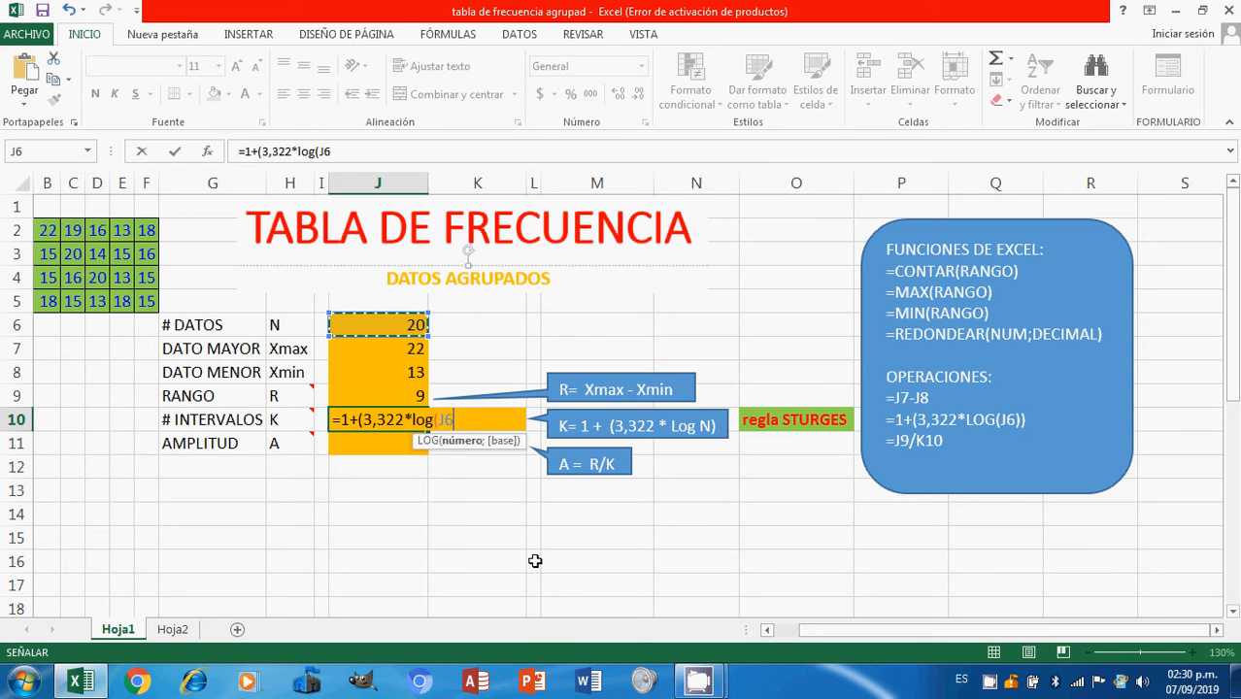
{"action": "type", "text": ")"}
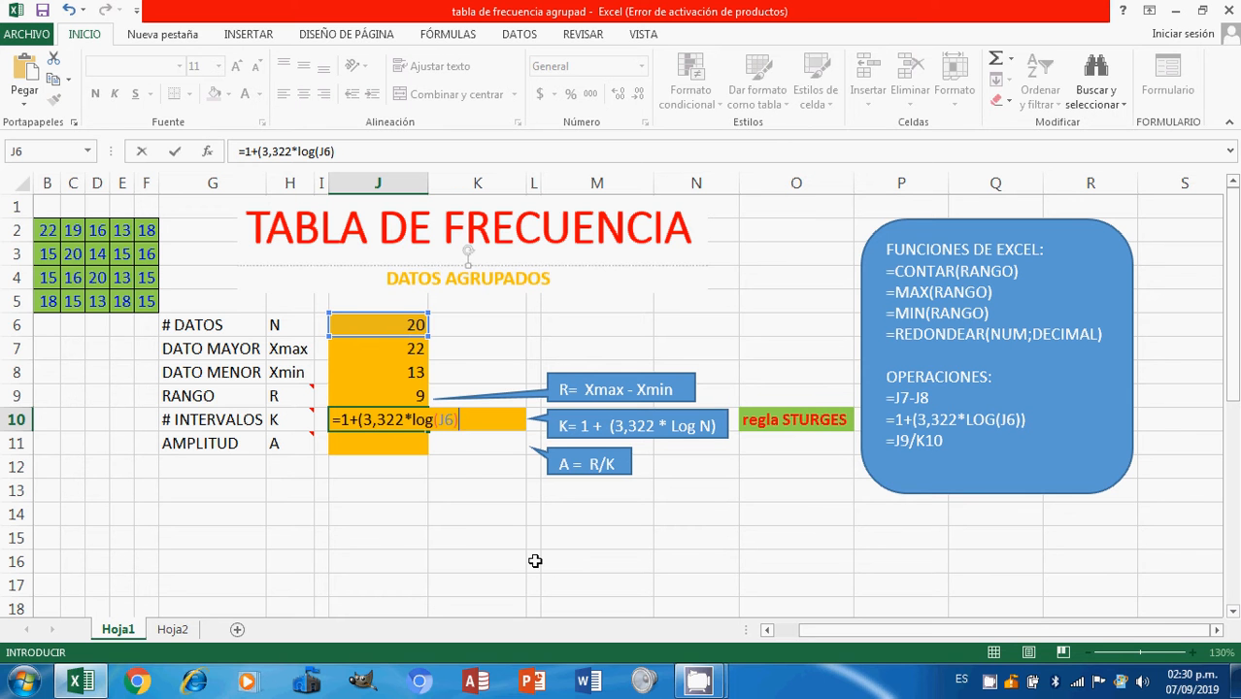
{"action": "type", "text": ")"}
{"action": "key", "text": "Return"}
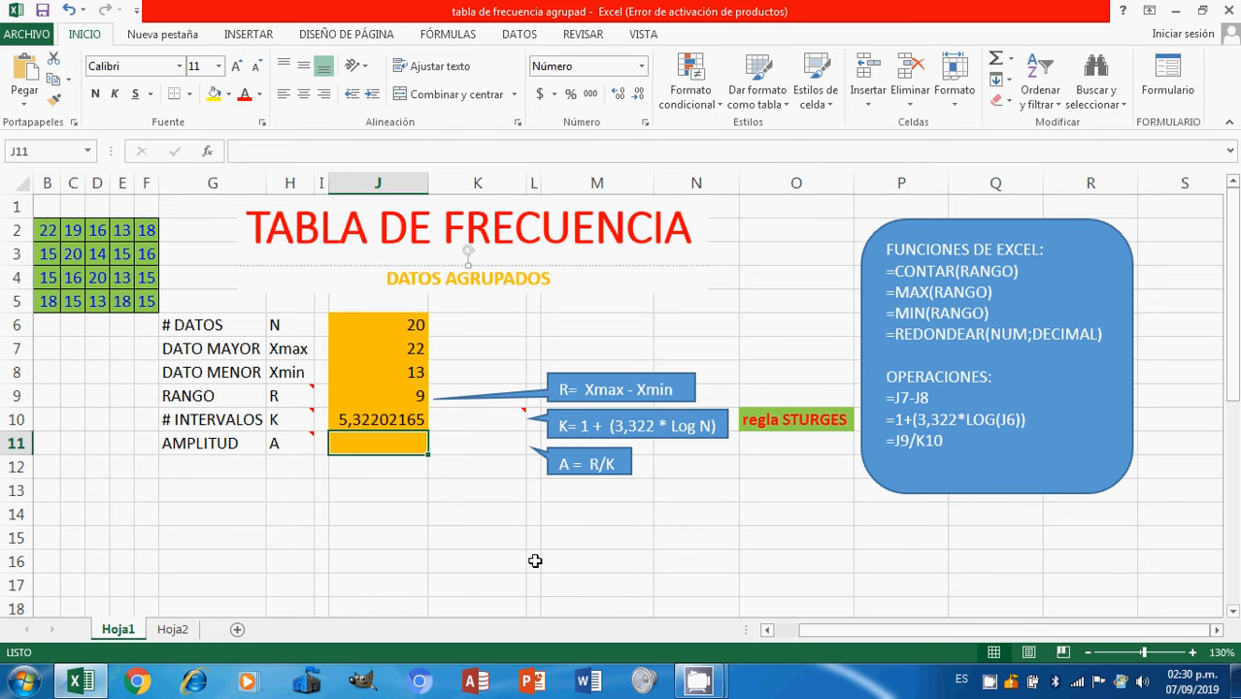
Enter the rounded number of intervals, 5, in K10 beside the Sturges result
{"action": "left_click", "coordinate": [363, 421]}
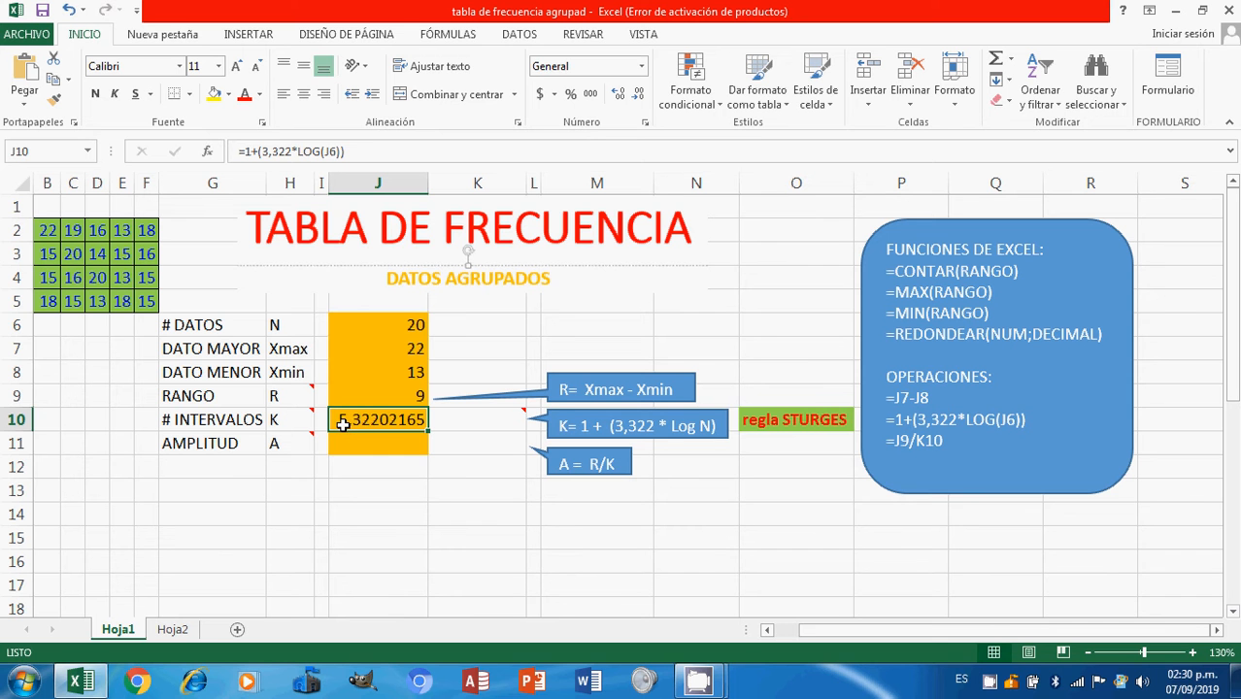
{"action": "mouse_move", "coordinate": [473, 415]}
{"action": "left_click", "coordinate": [485, 422]}
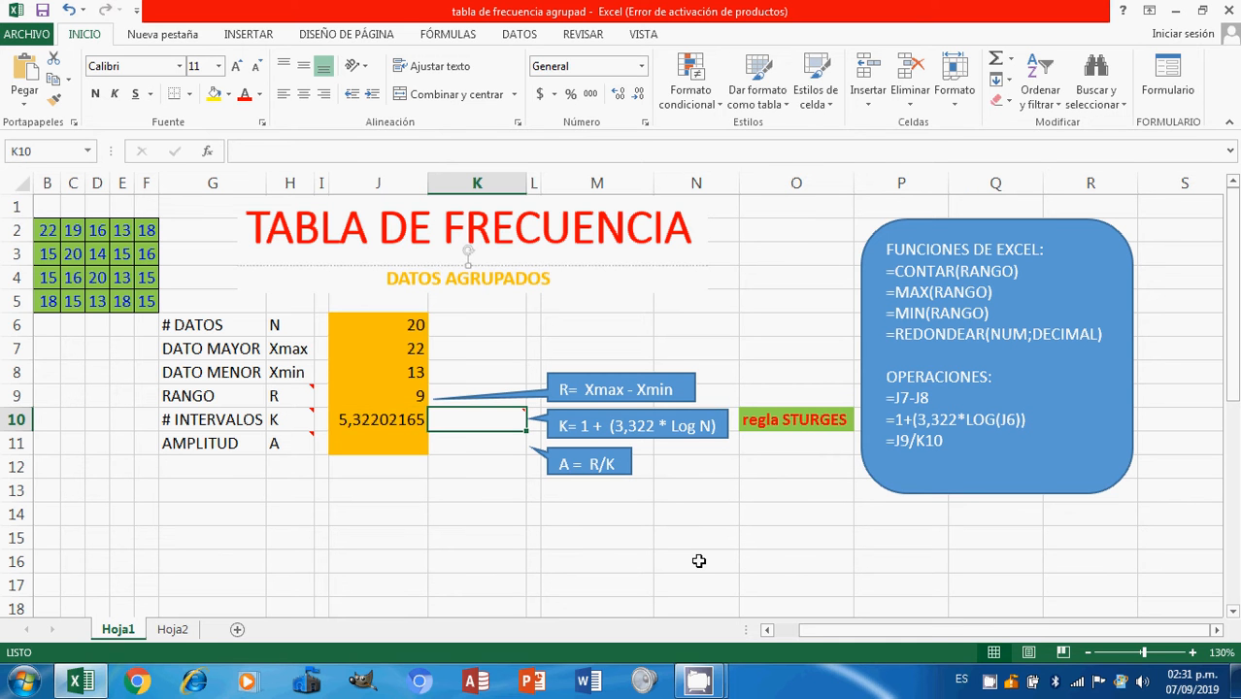
{"action": "type", "text": "5"}
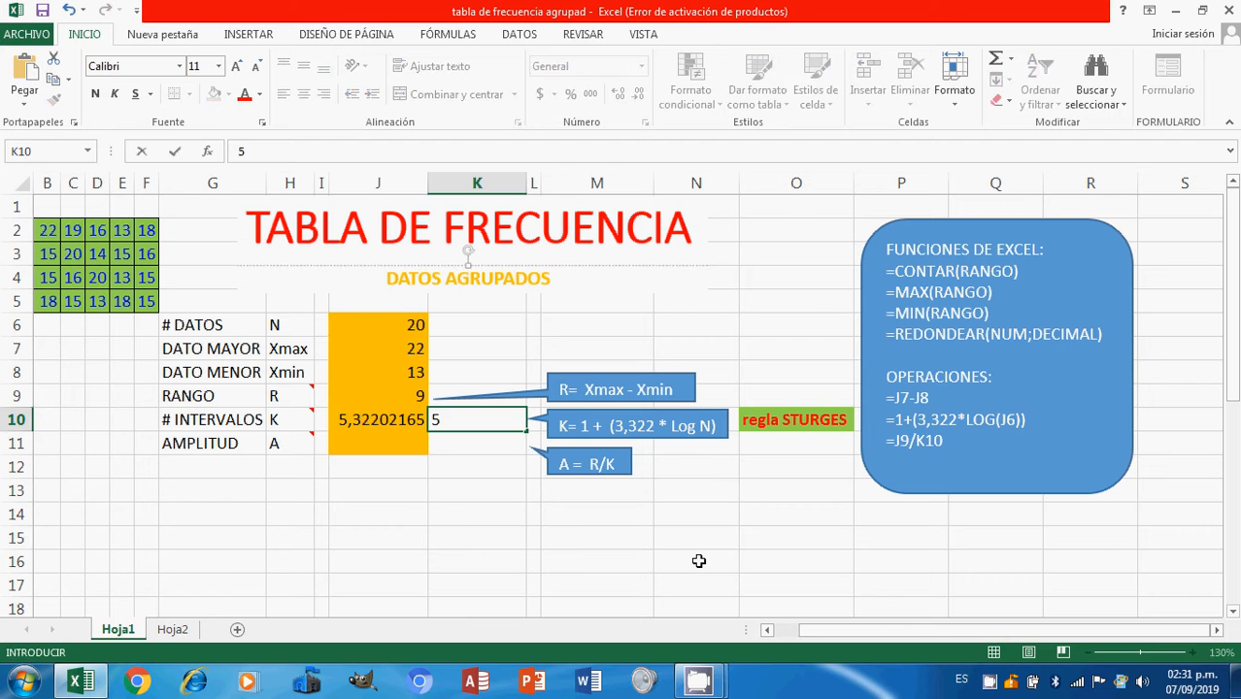
{"action": "key", "text": "Return"}
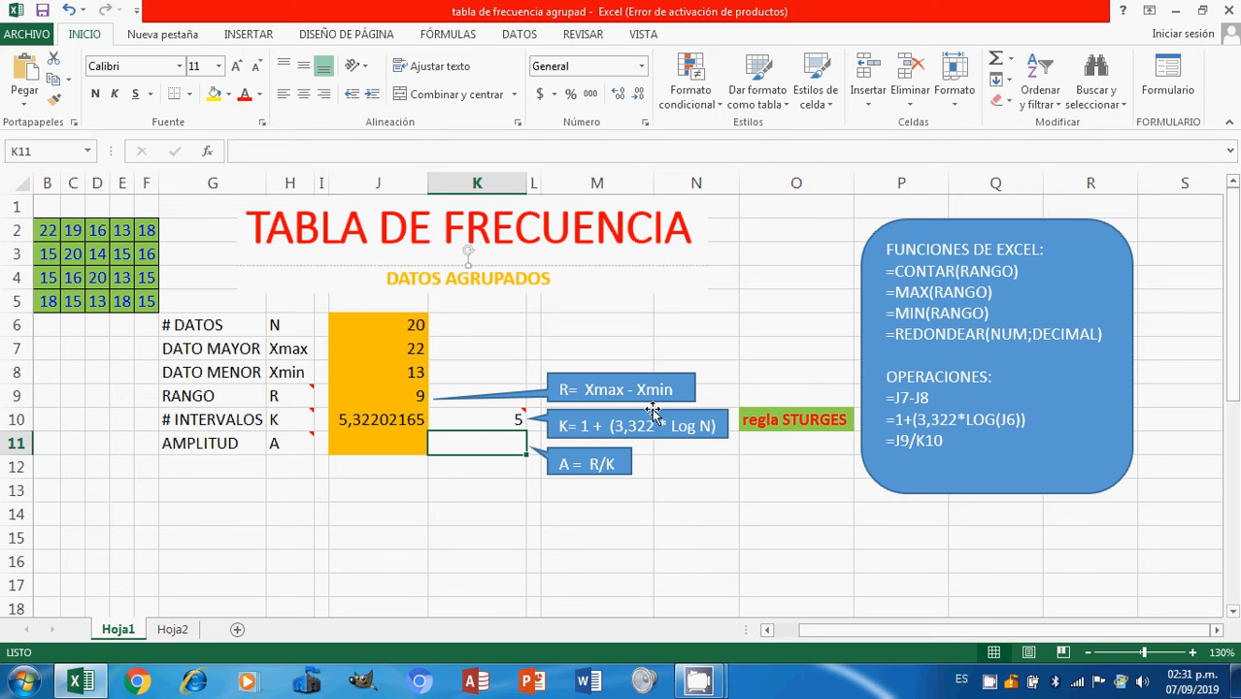
Compute the AMPLITUD in J11 by dividing the range by the rounded number of intervals with =J9/K10
{"action": "left_click", "coordinate": [390, 447]}
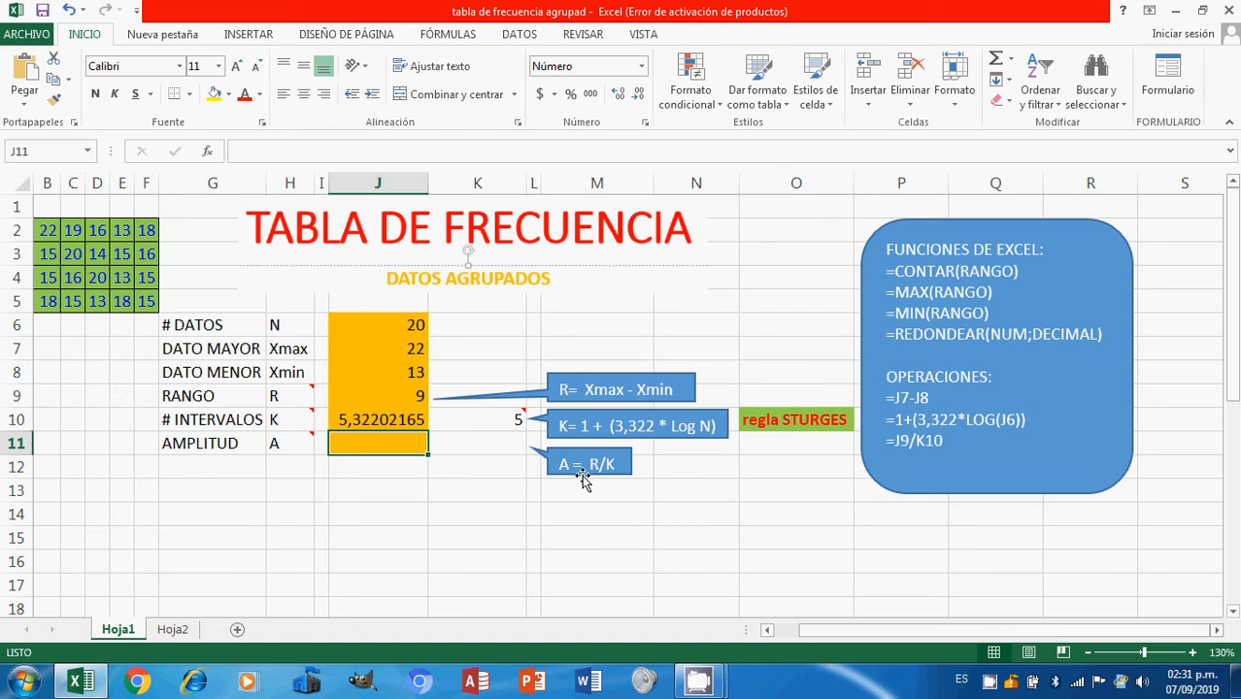
{"action": "left_click", "coordinate": [400, 395]}
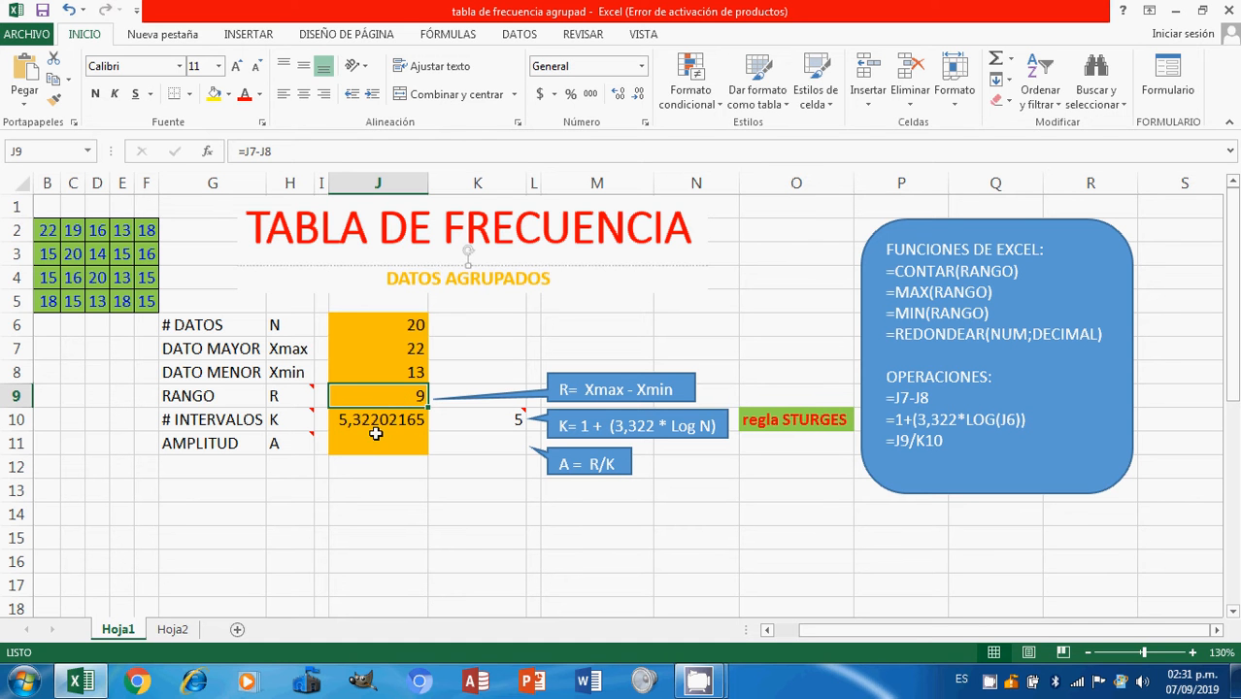
{"action": "left_click", "coordinate": [376, 427]}
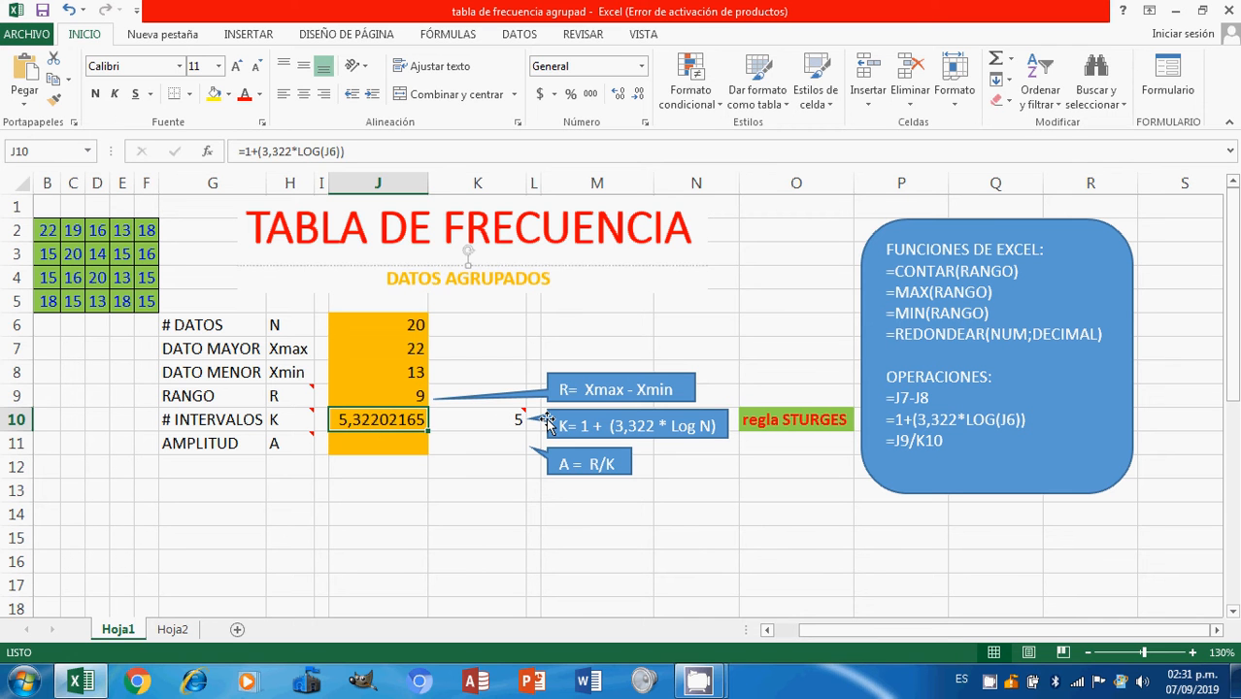
{"action": "left_click", "coordinate": [498, 417]}
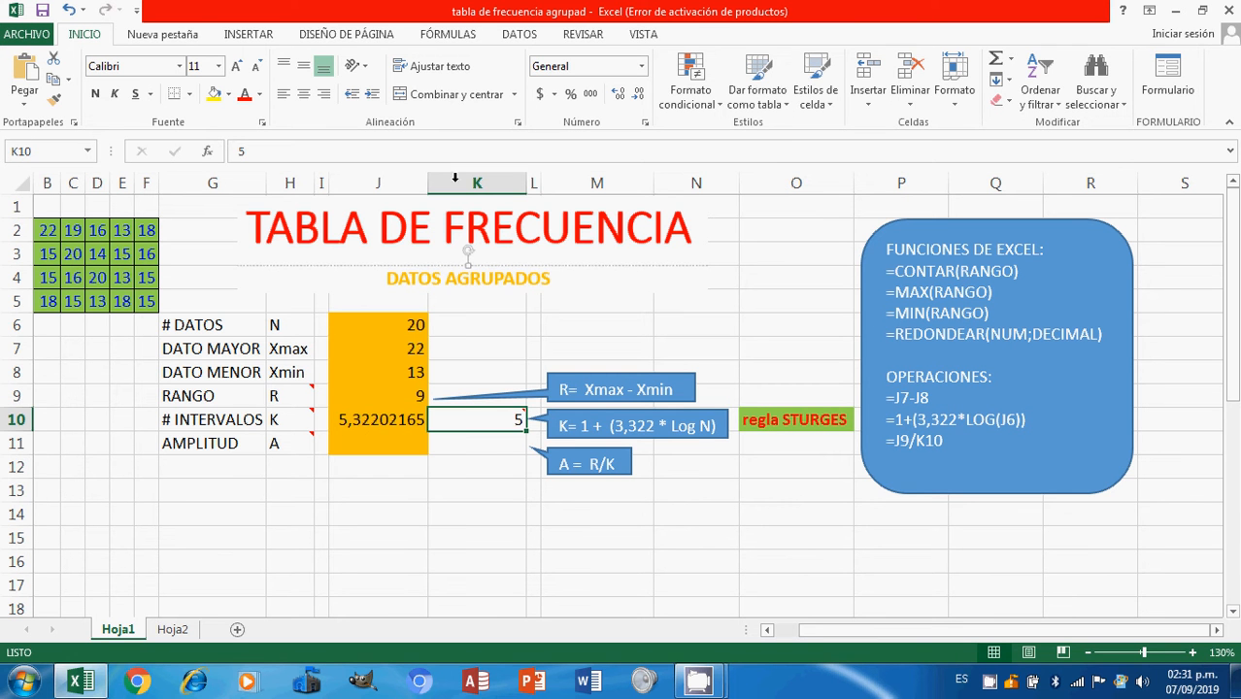
{"action": "left_click", "coordinate": [365, 439]}
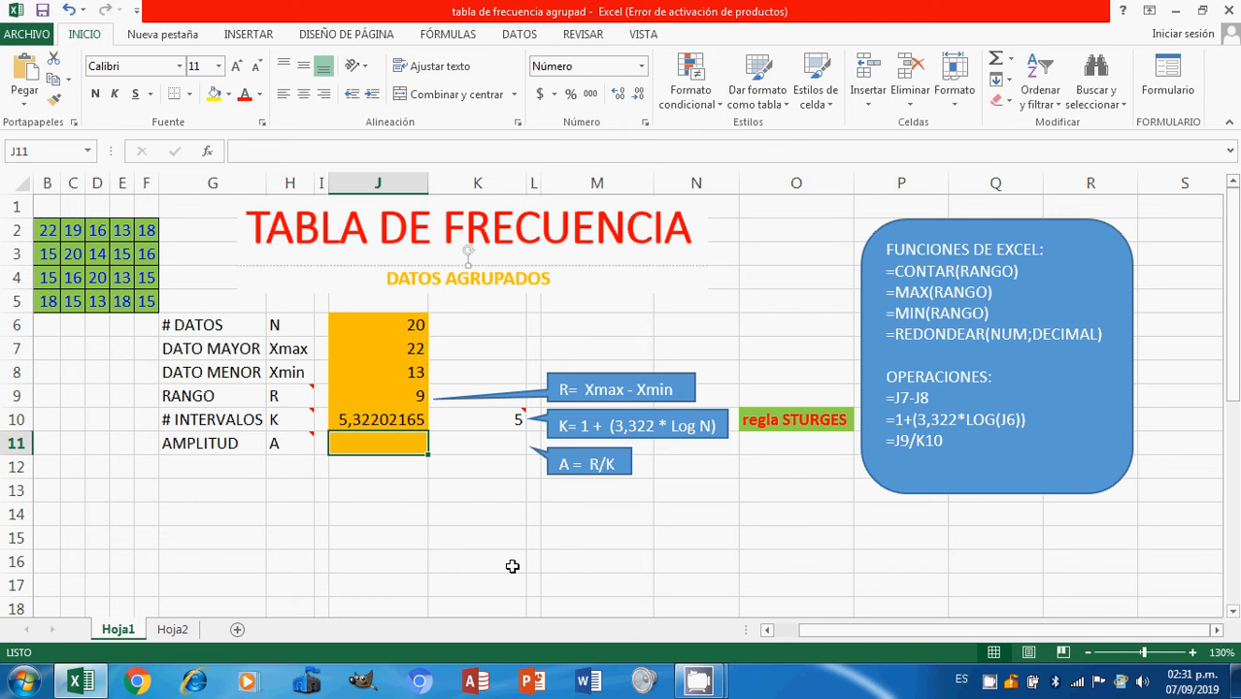
{"action": "type", "text": "="}
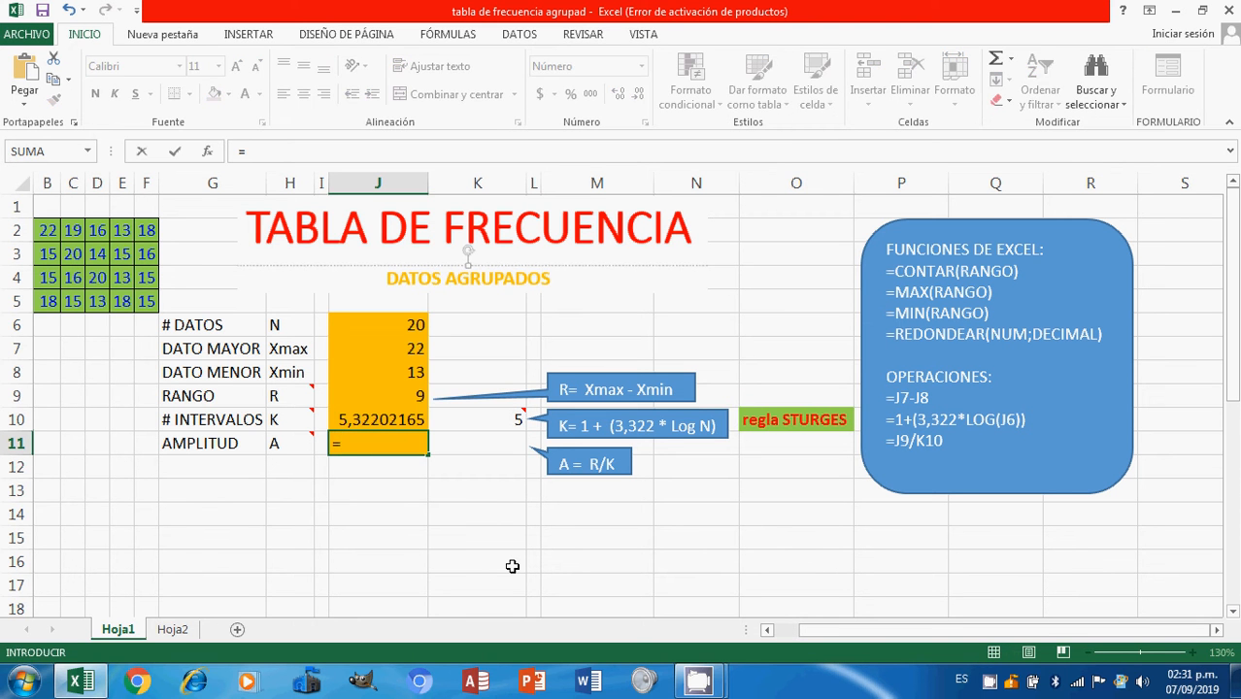
{"action": "left_click", "coordinate": [401, 393]}
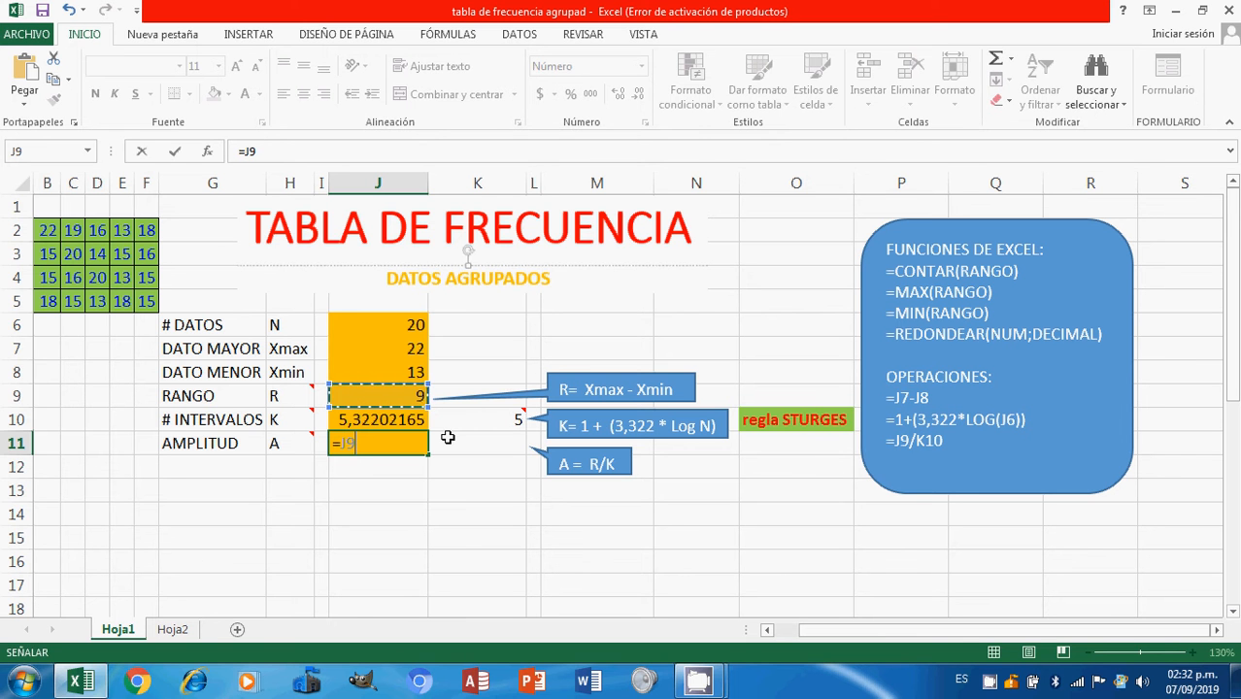
{"action": "type", "text": "/"}
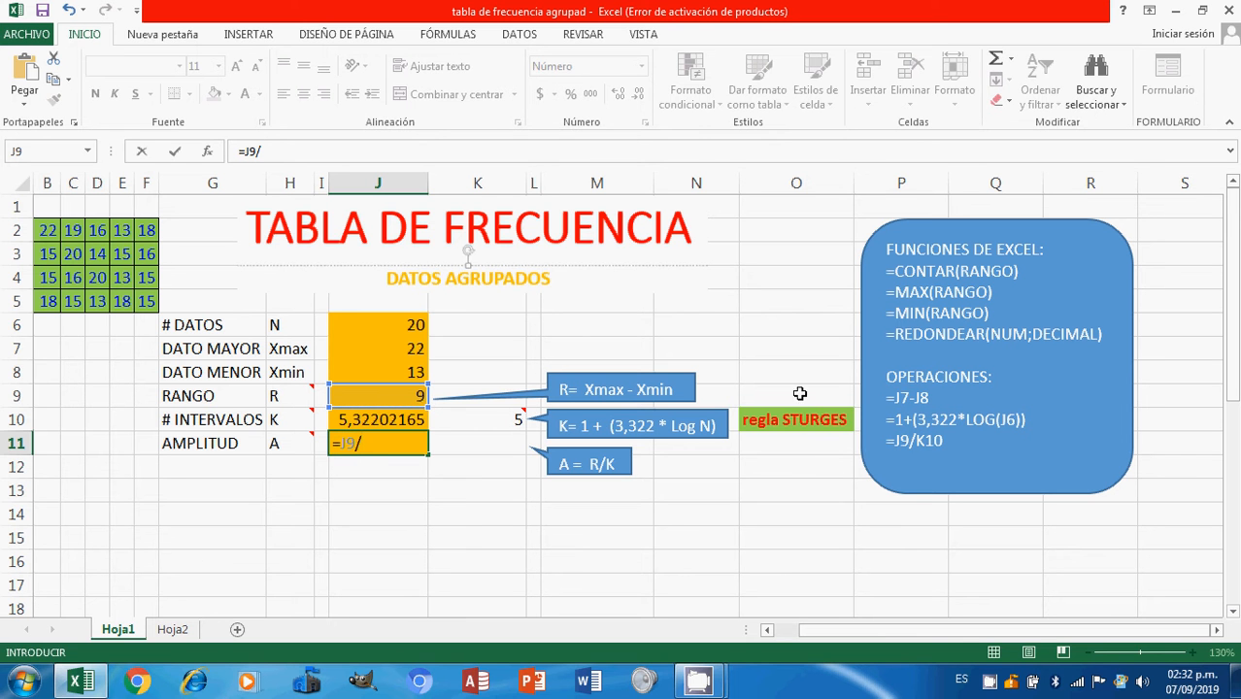
{"action": "left_click", "coordinate": [490, 423]}
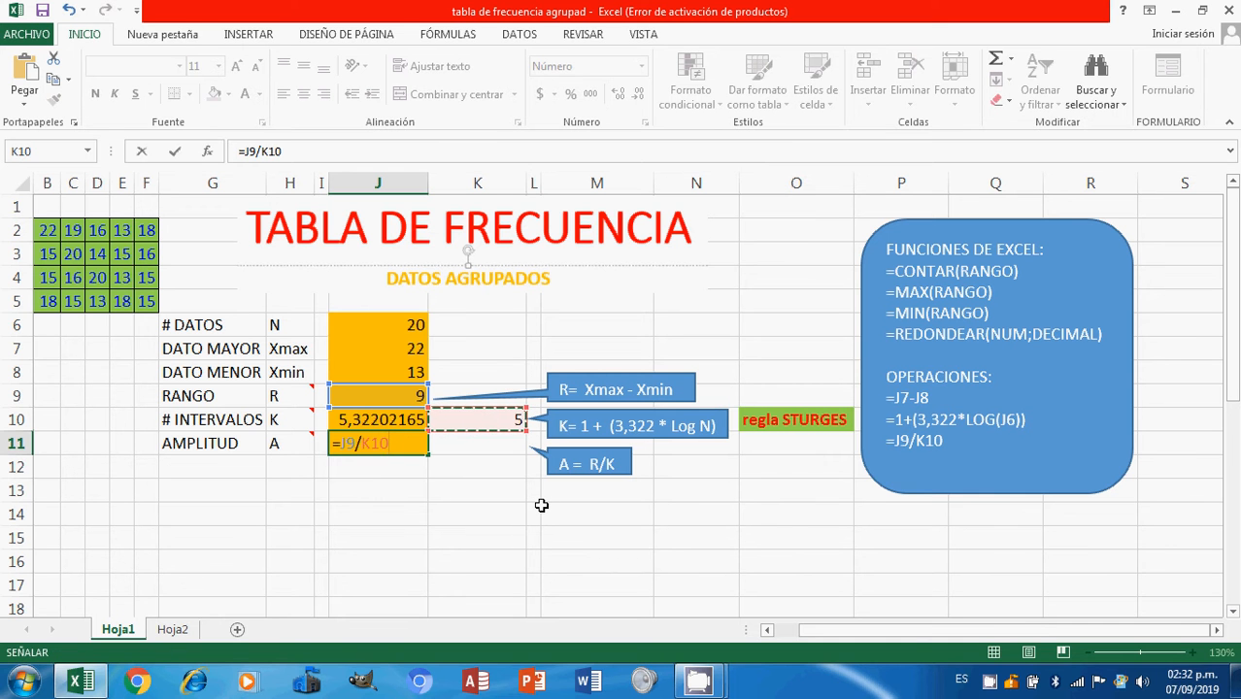
{"action": "key", "text": "Return"}
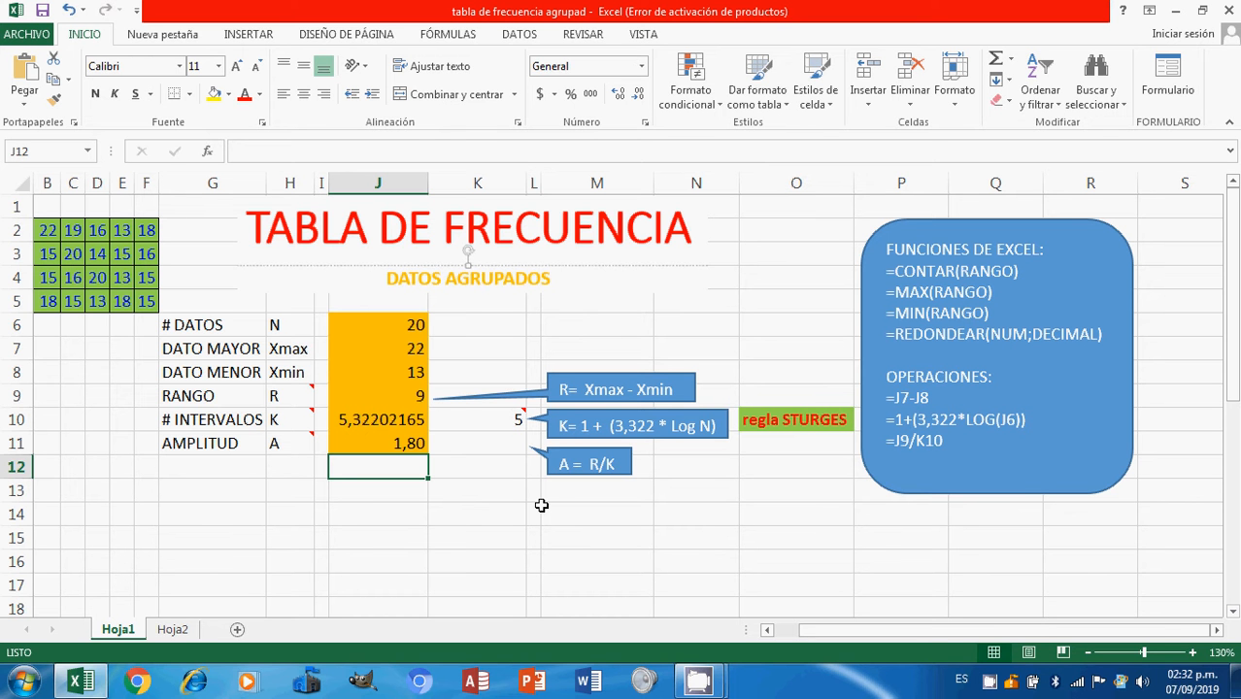
Round the amplitude to zero decimals in K11 with =REDONDEAR(J11;0)
{"action": "left_click", "coordinate": [501, 441]}
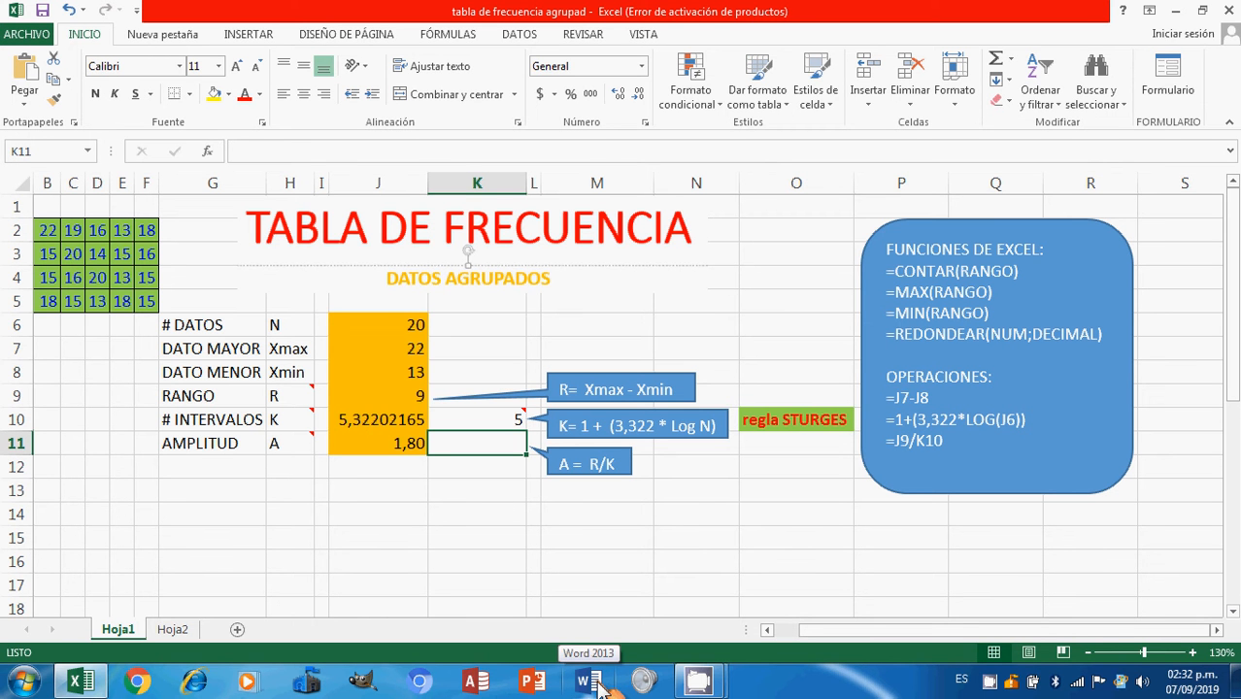
{"action": "type", "text": "=re"}
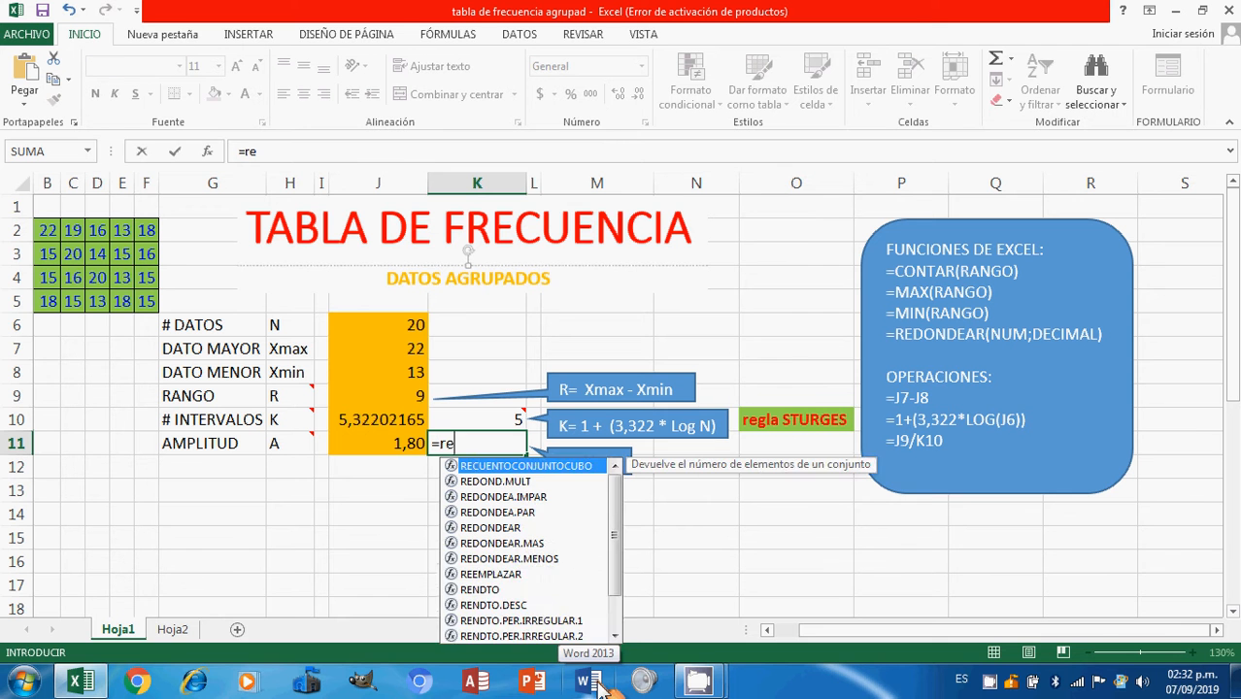
{"action": "type", "text": "donde"}
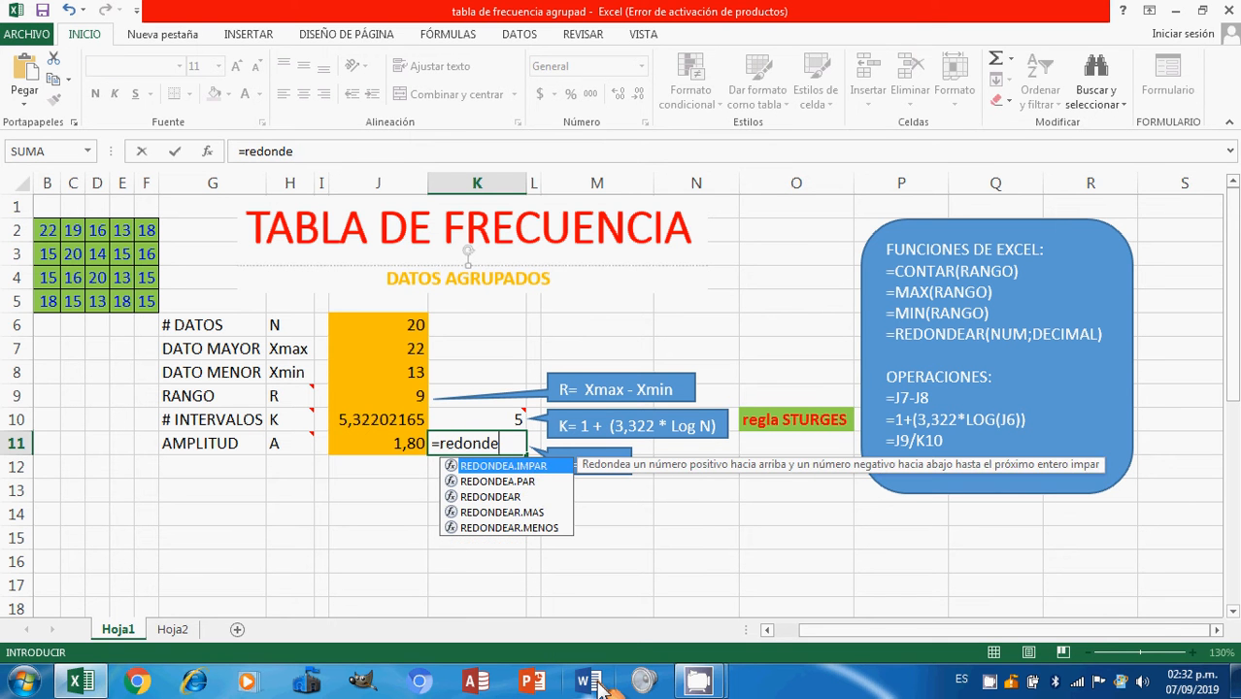
{"action": "type", "text": "ar"}
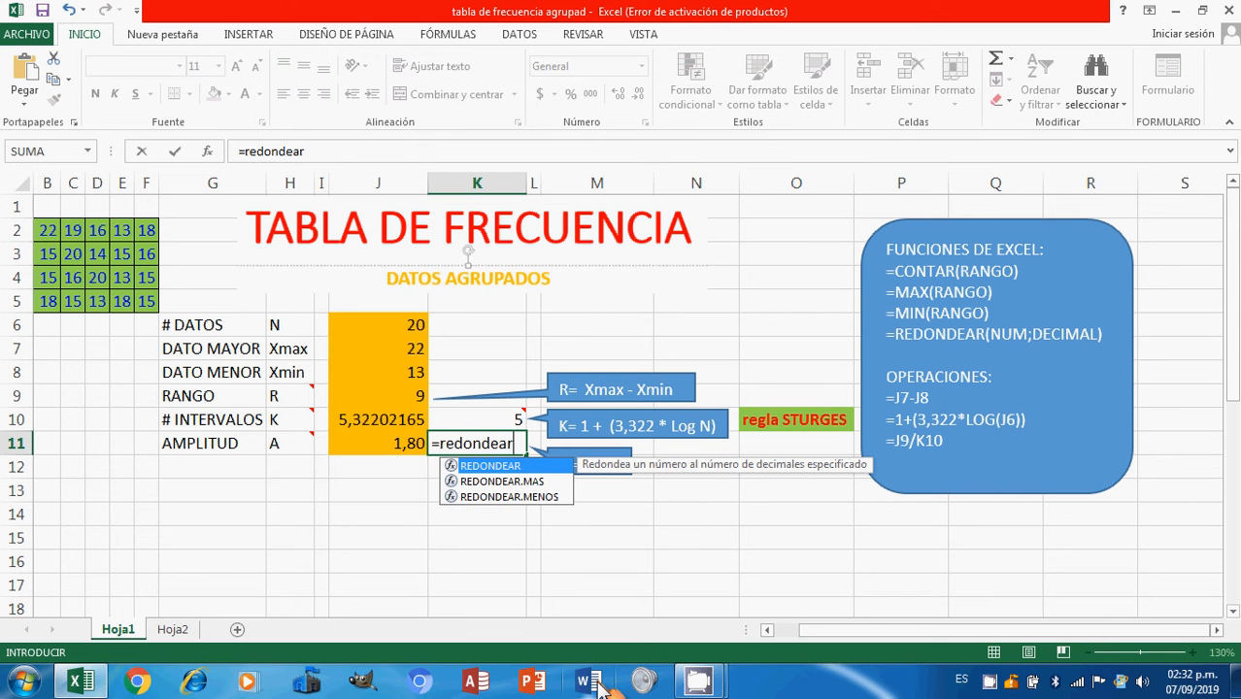
{"action": "type", "text": "("}
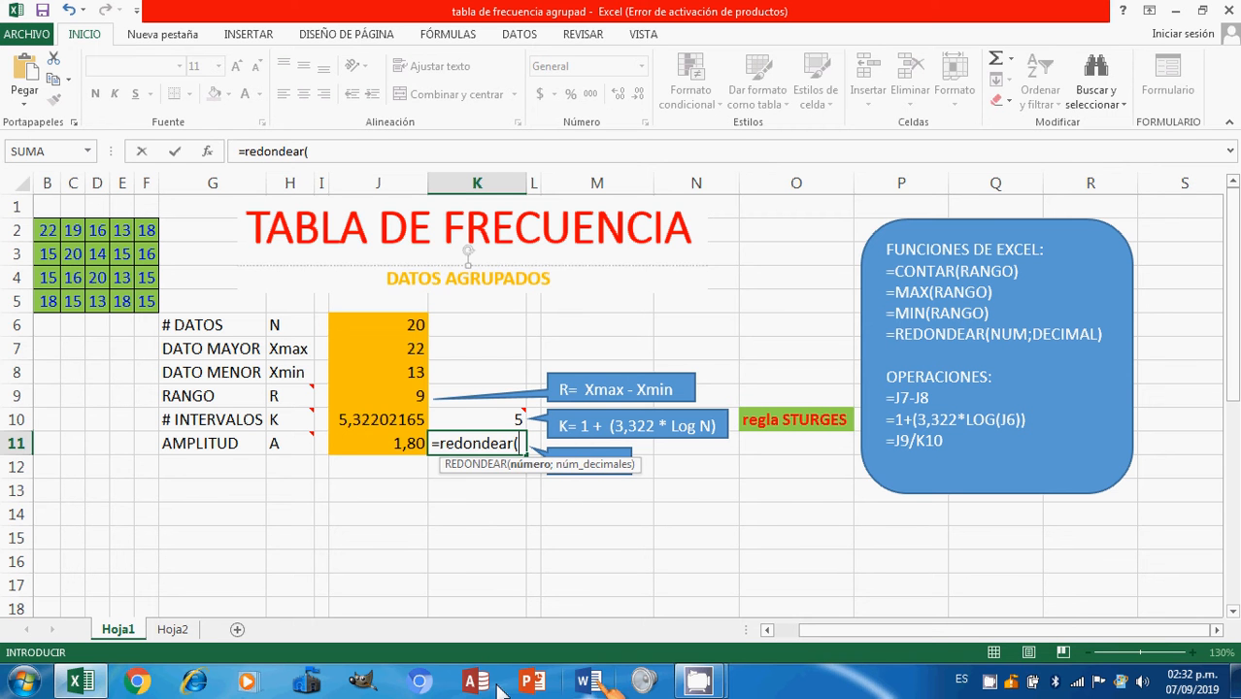
{"action": "left_click", "coordinate": [390, 438]}
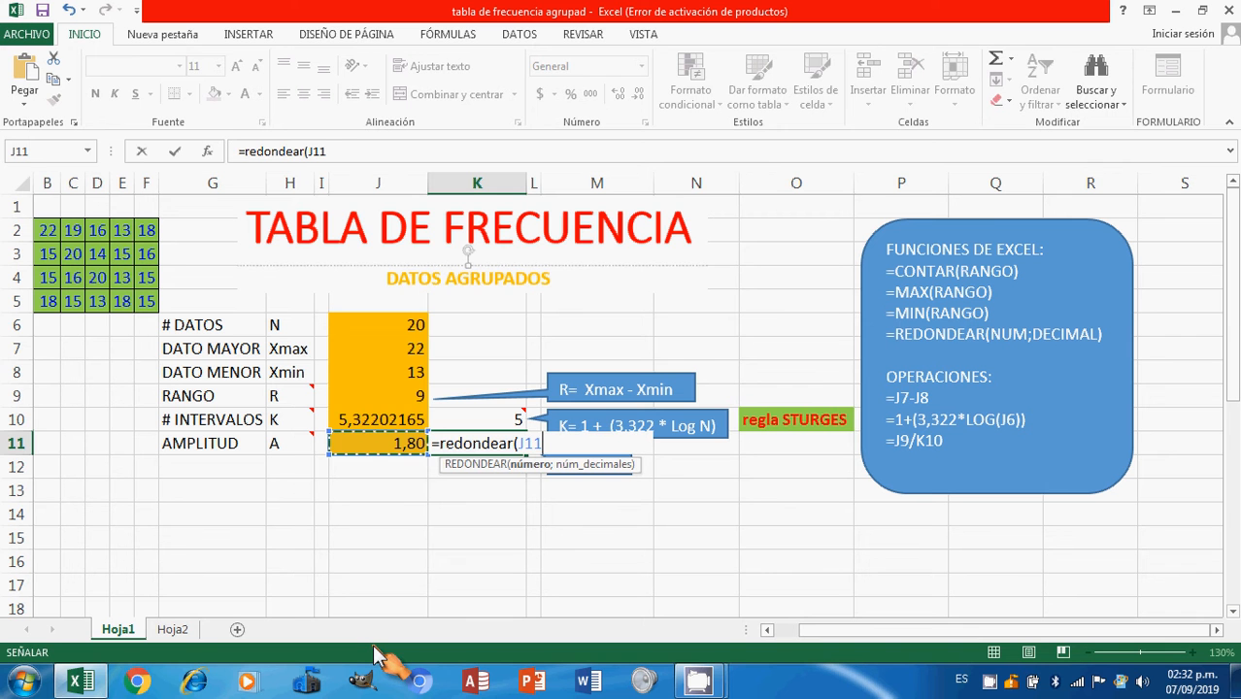
{"action": "type", "text": ";"}
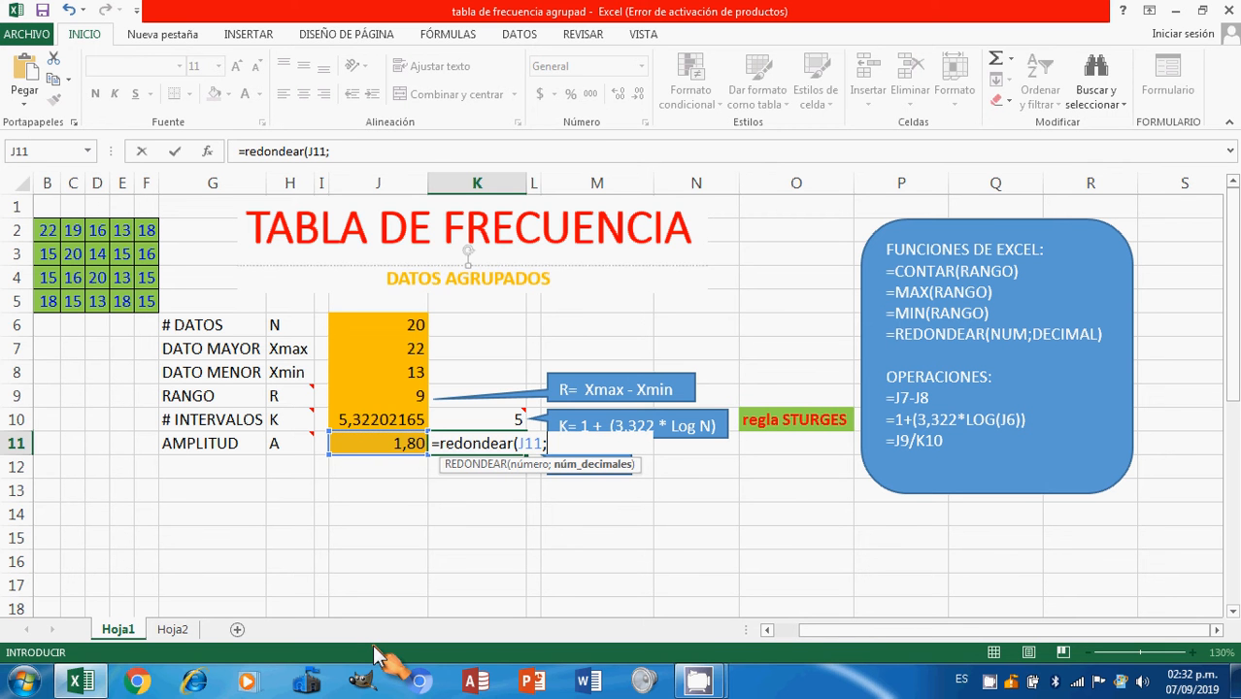
{"action": "type", "text": "0)"}
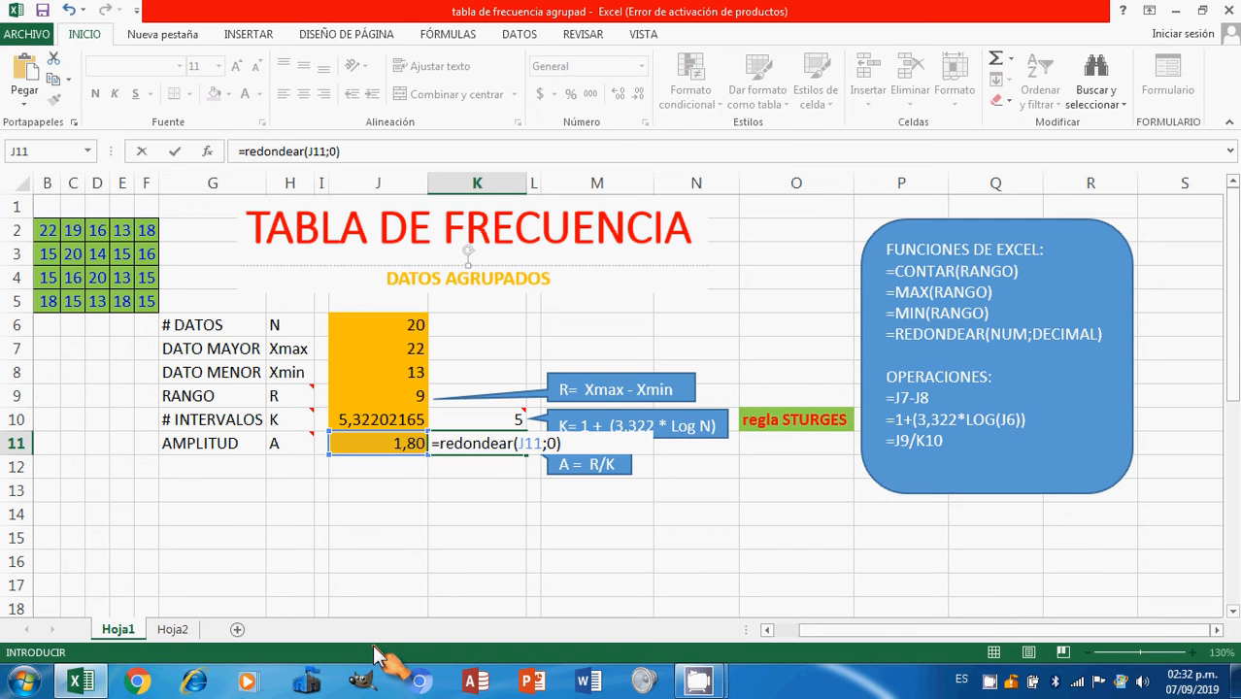
{"action": "key", "text": "Return"}
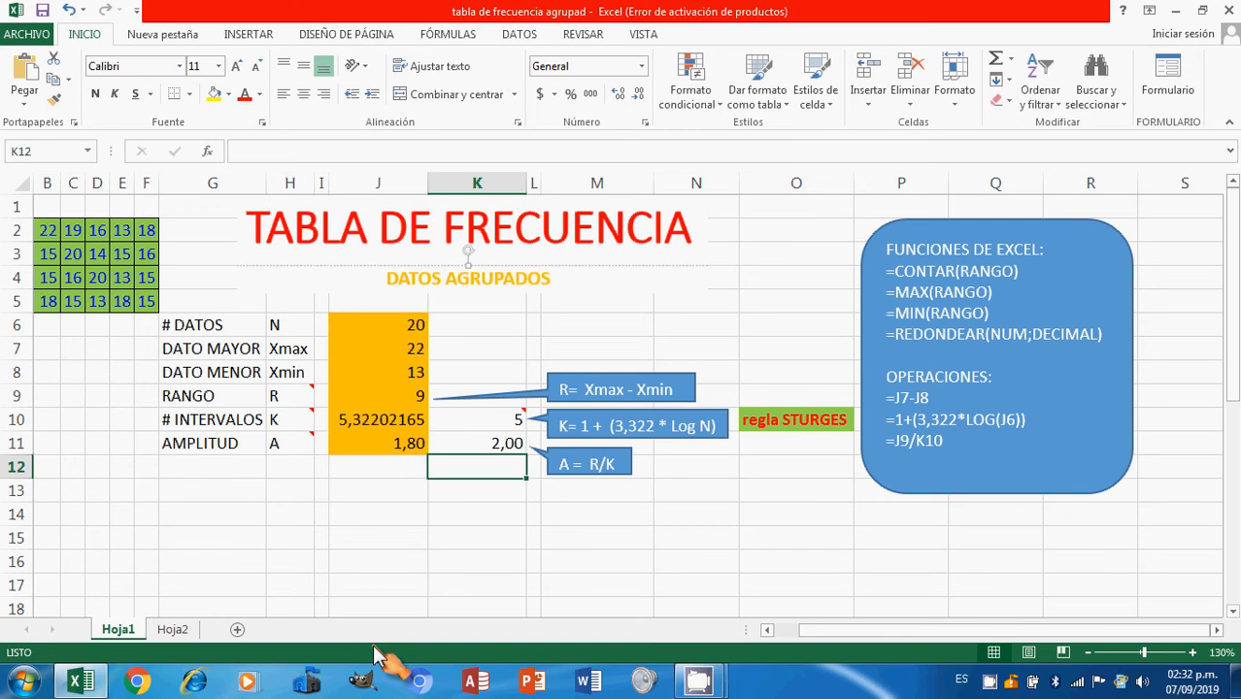
{"action": "left_click", "coordinate": [489, 443]}
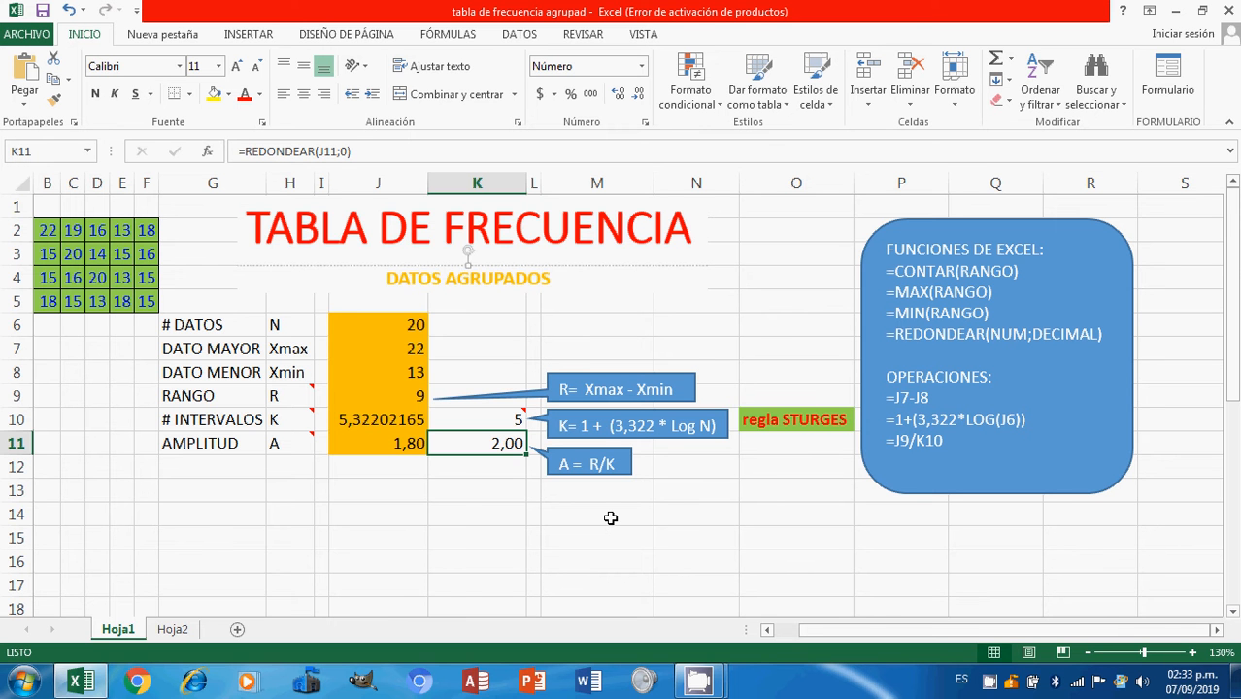
Set the first class's lower limit (L inf) in J28 to the smallest data value with =J8
{"action": "scroll", "coordinate": [515, 547], "scroll_direction": "down", "scroll_amount": 3}
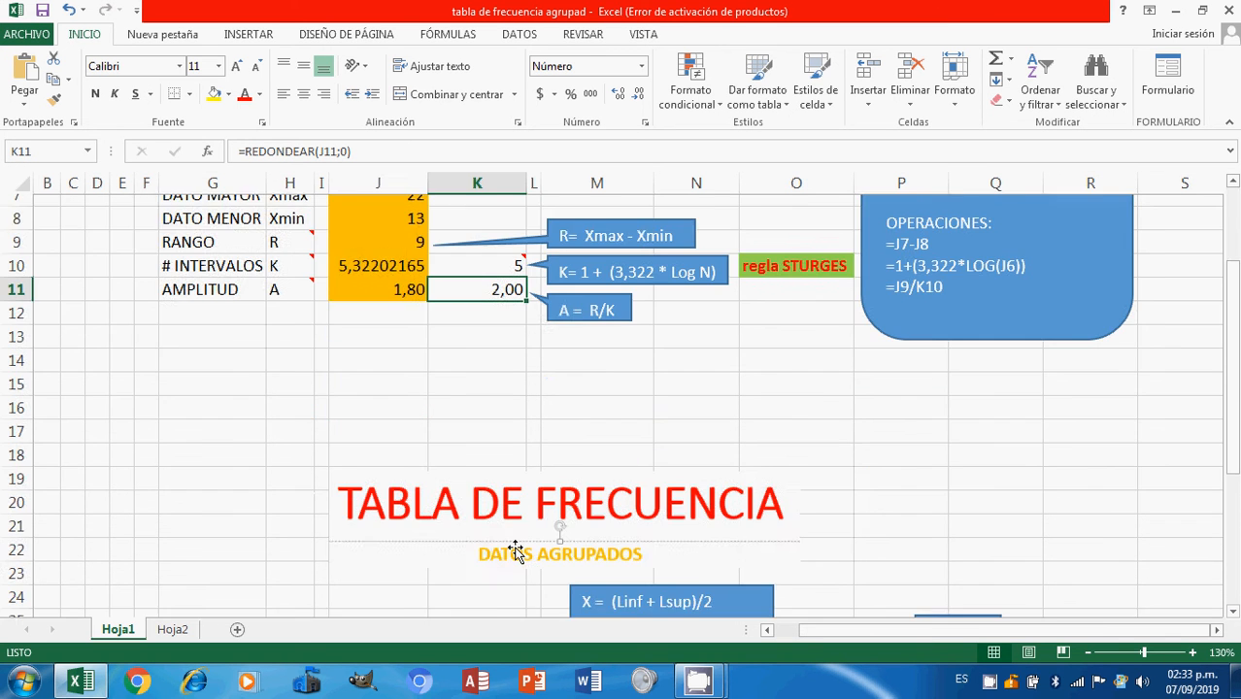
{"action": "scroll", "coordinate": [514, 547], "scroll_direction": "down", "scroll_amount": 3}
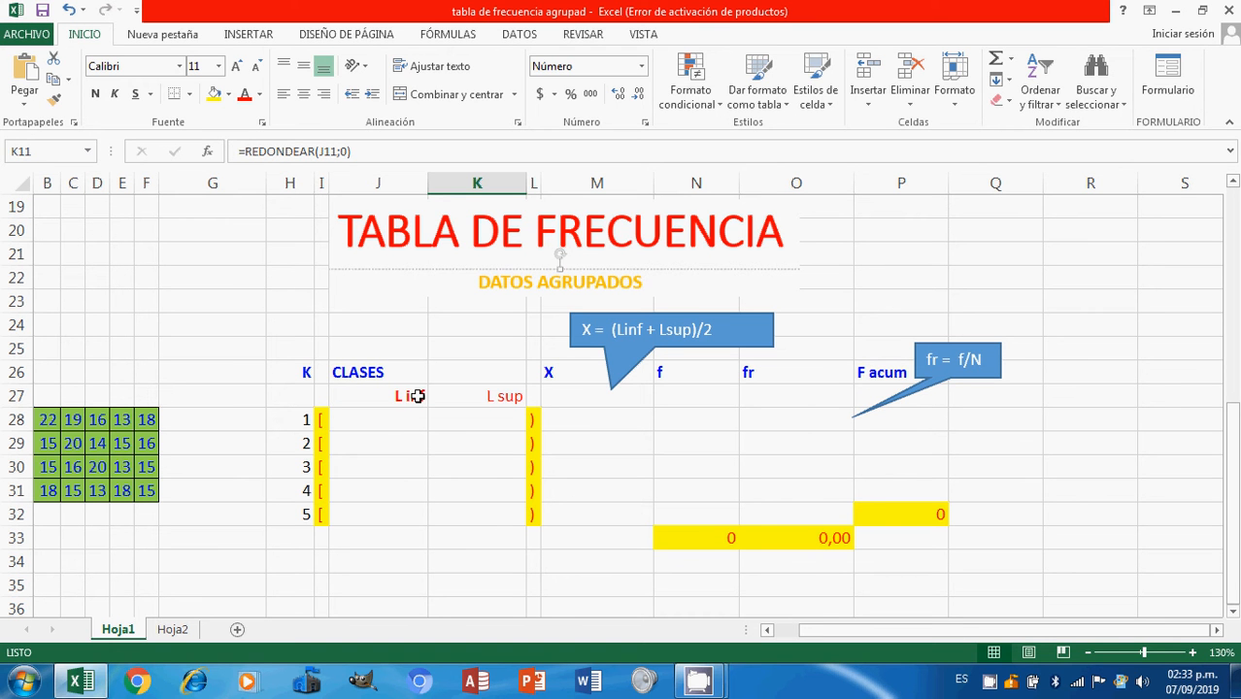
{"action": "left_click", "coordinate": [488, 395]}
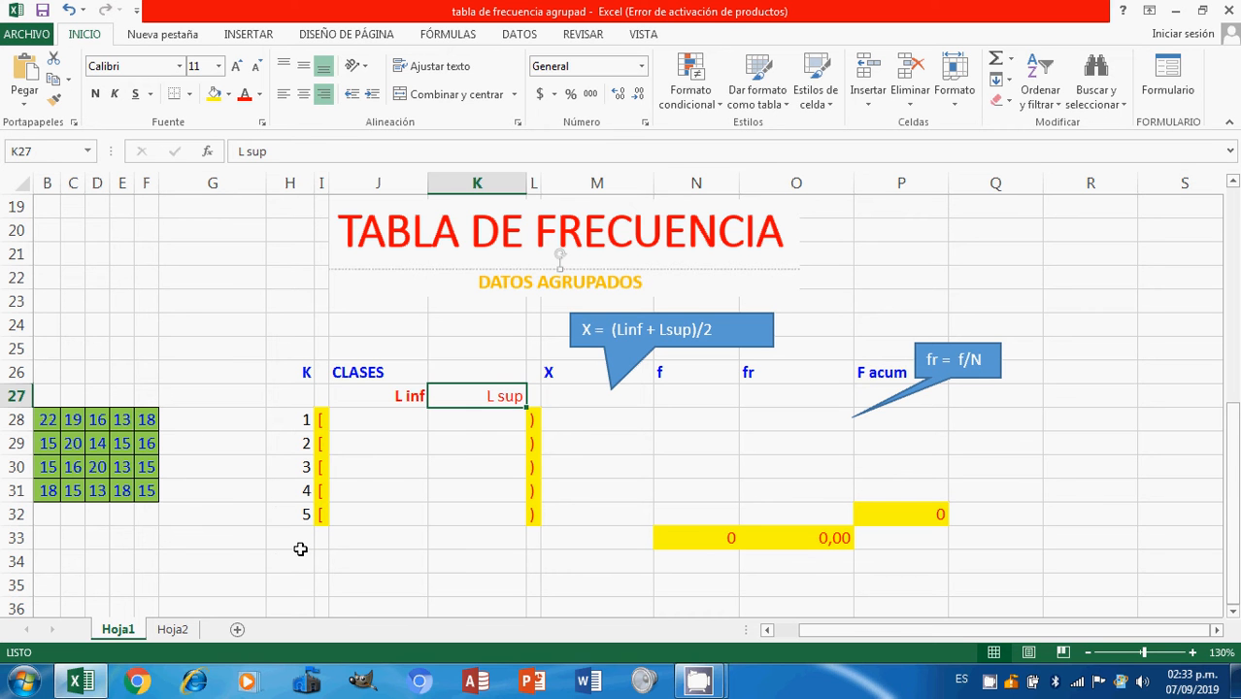
{"action": "left_click", "coordinate": [368, 420]}
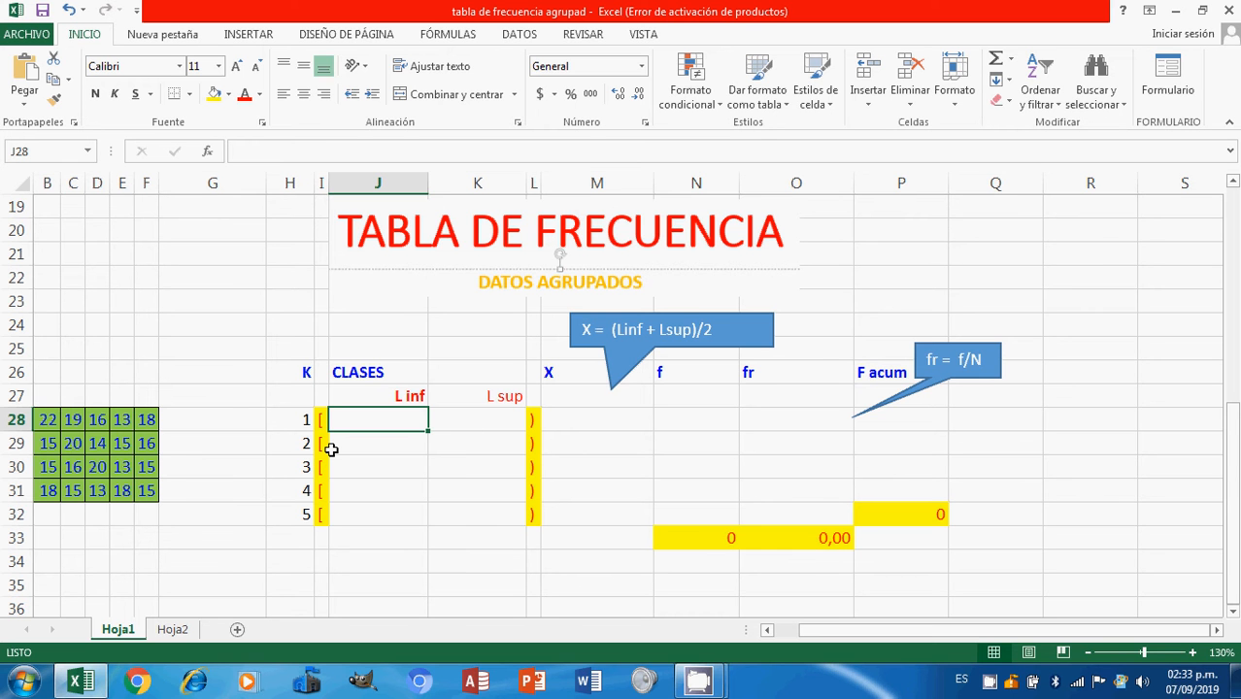
{"action": "type", "text": "="}
{"action": "scroll", "coordinate": [327, 449], "scroll_direction": "up", "scroll_amount": 2}
{"action": "scroll", "coordinate": [327, 449], "scroll_direction": "up", "scroll_amount": 4}
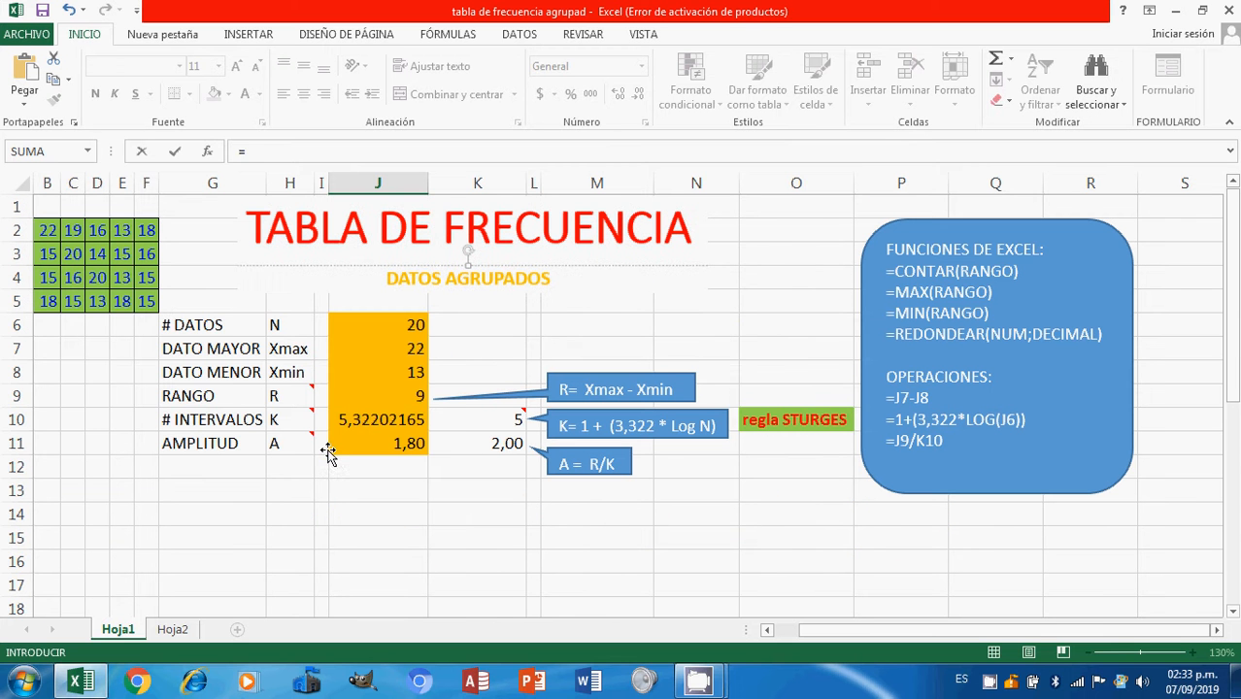
{"action": "left_click", "coordinate": [415, 372]}
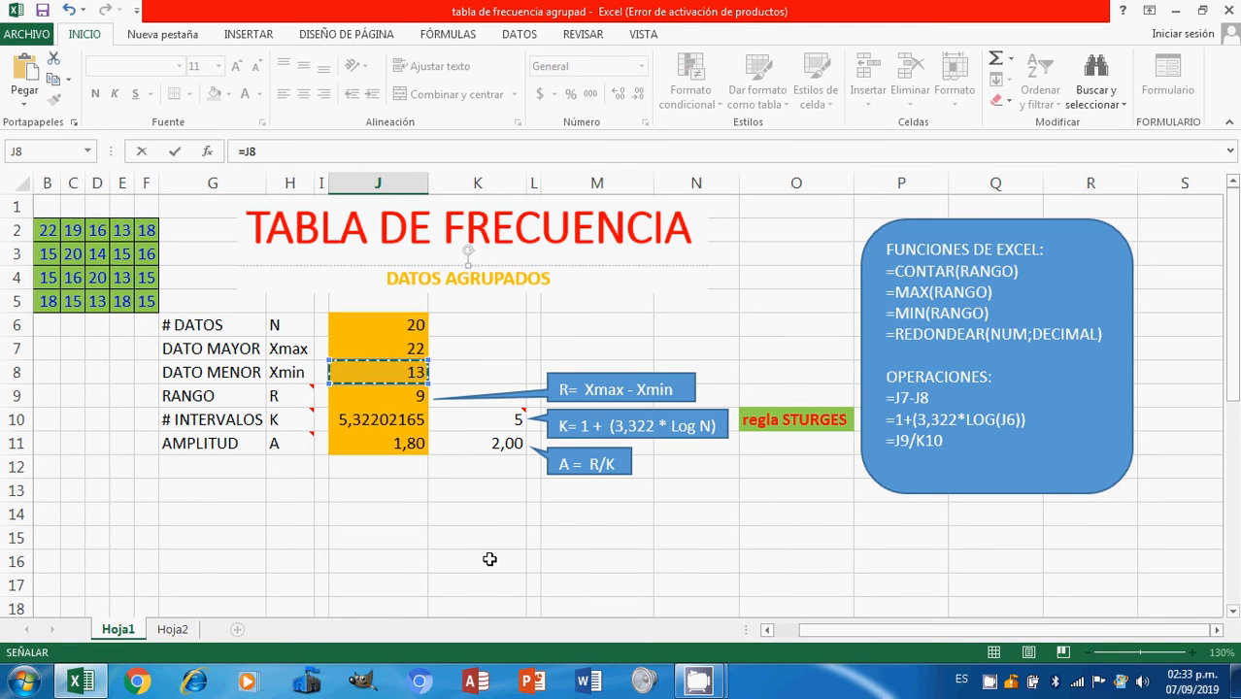
{"action": "key", "text": "Return"}
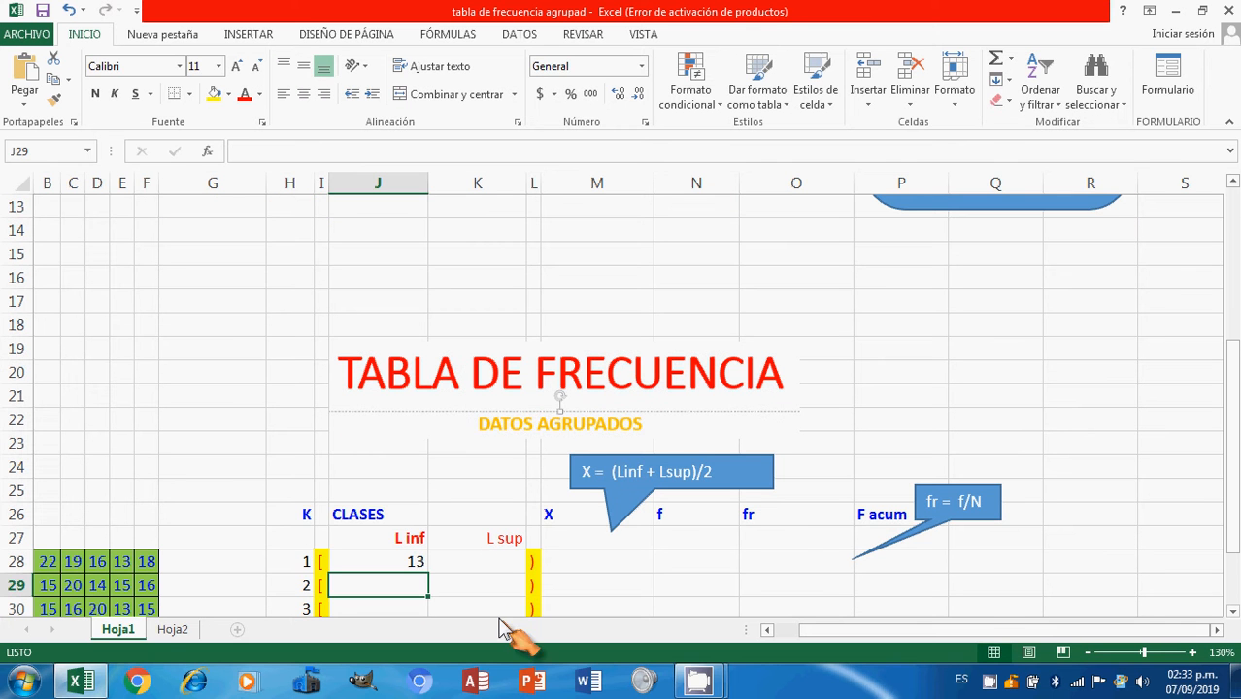
Enter 15 as the first class's upper limit (L sup) in K28
{"action": "left_click", "coordinate": [506, 561]}
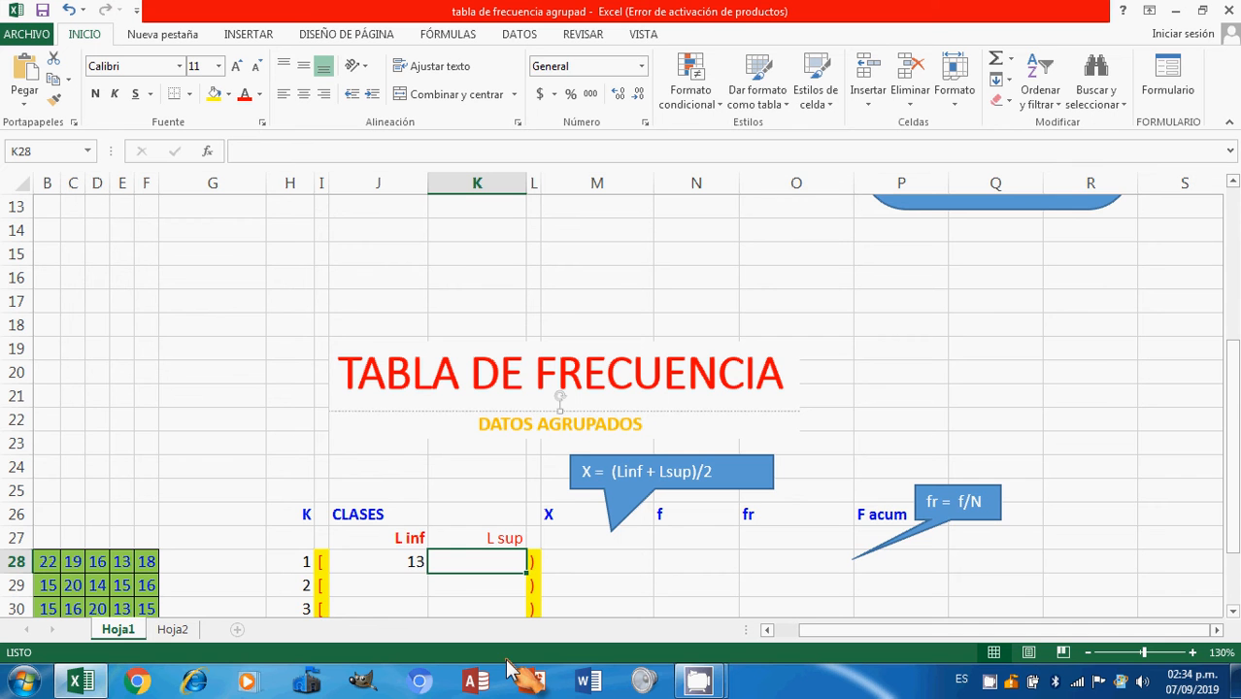
{"action": "scroll", "coordinate": [593, 464], "scroll_direction": "down", "scroll_amount": 3}
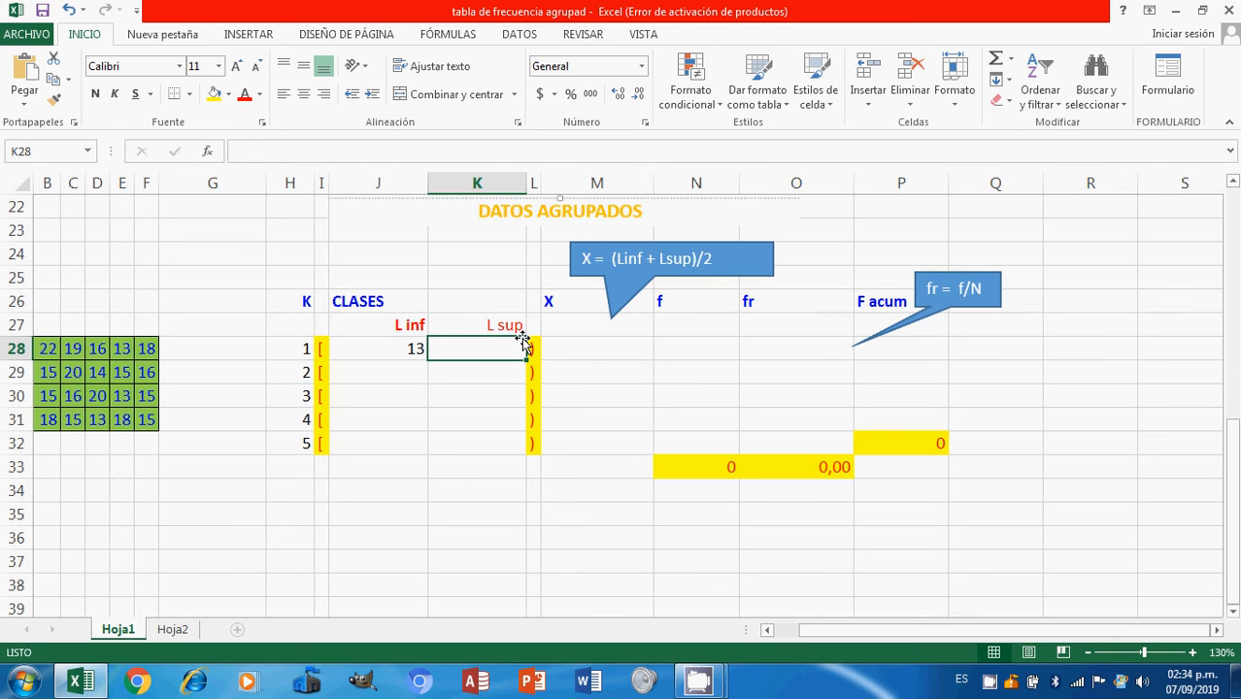
{"action": "mouse_move", "coordinate": [698, 680]}
{"action": "left_click", "coordinate": [416, 348]}
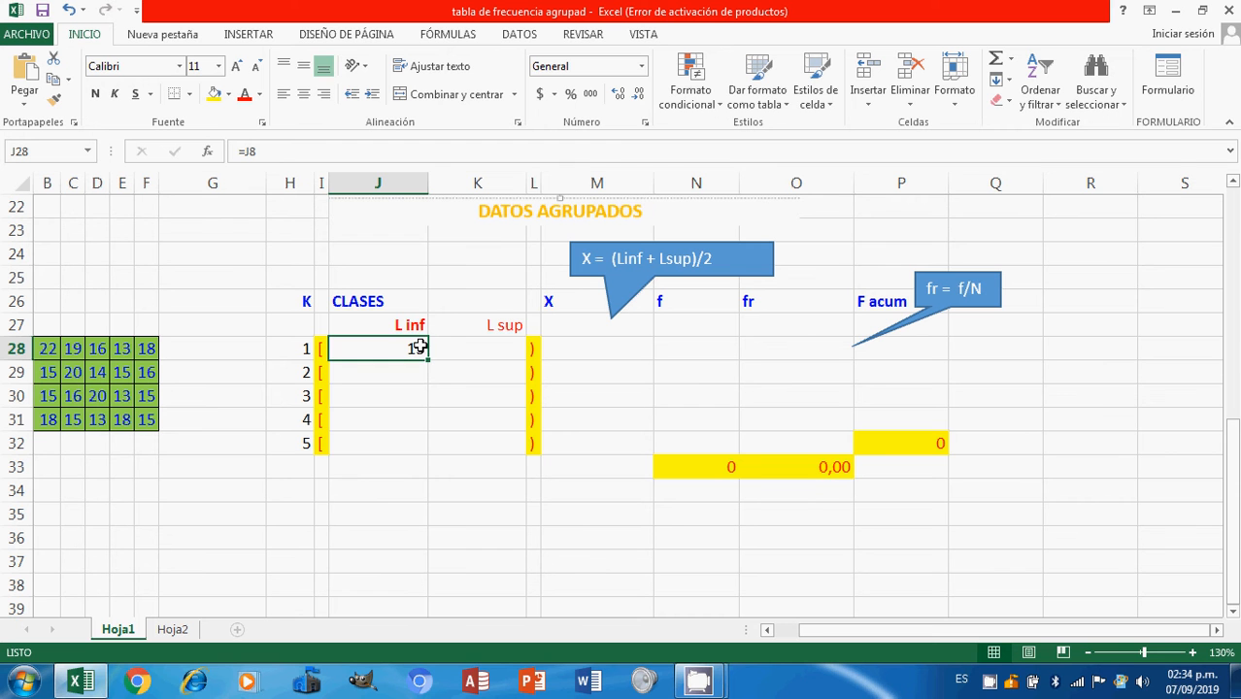
{"action": "left_click", "coordinate": [494, 344]}
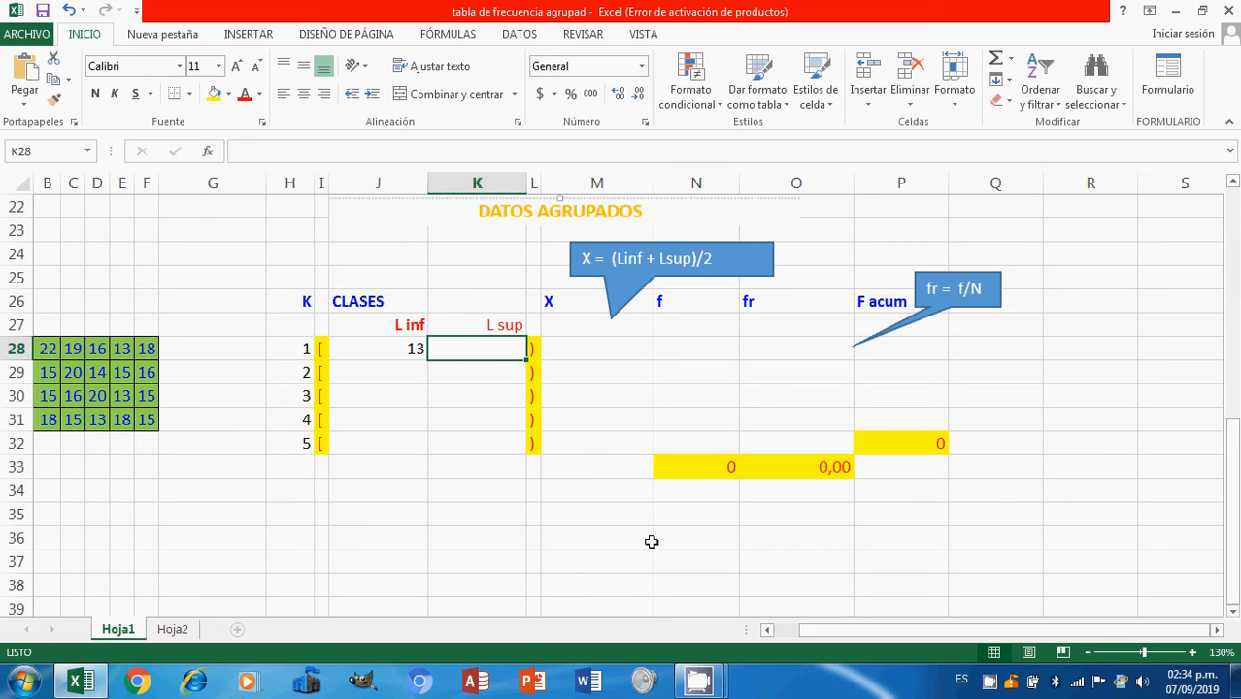
{"action": "type", "text": "15"}
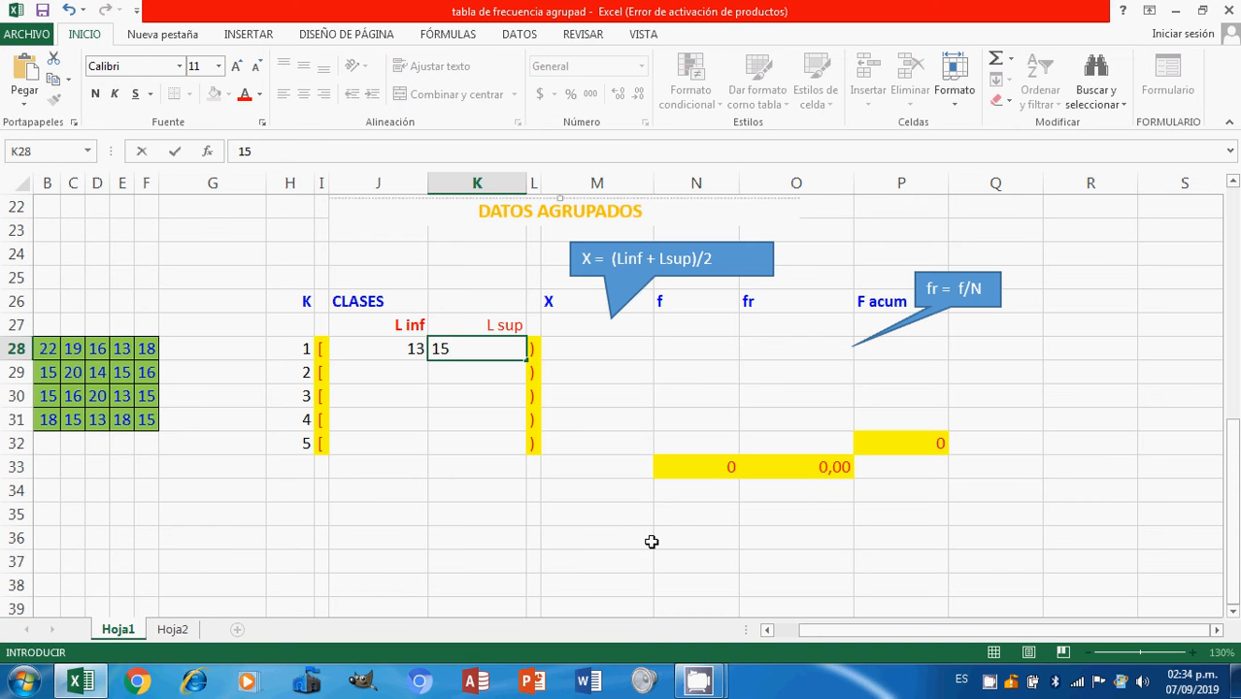
Fill in the second class's limits with 15 as L inf in J29 and 17 as L sup in K29
{"action": "left_click", "coordinate": [390, 374]}
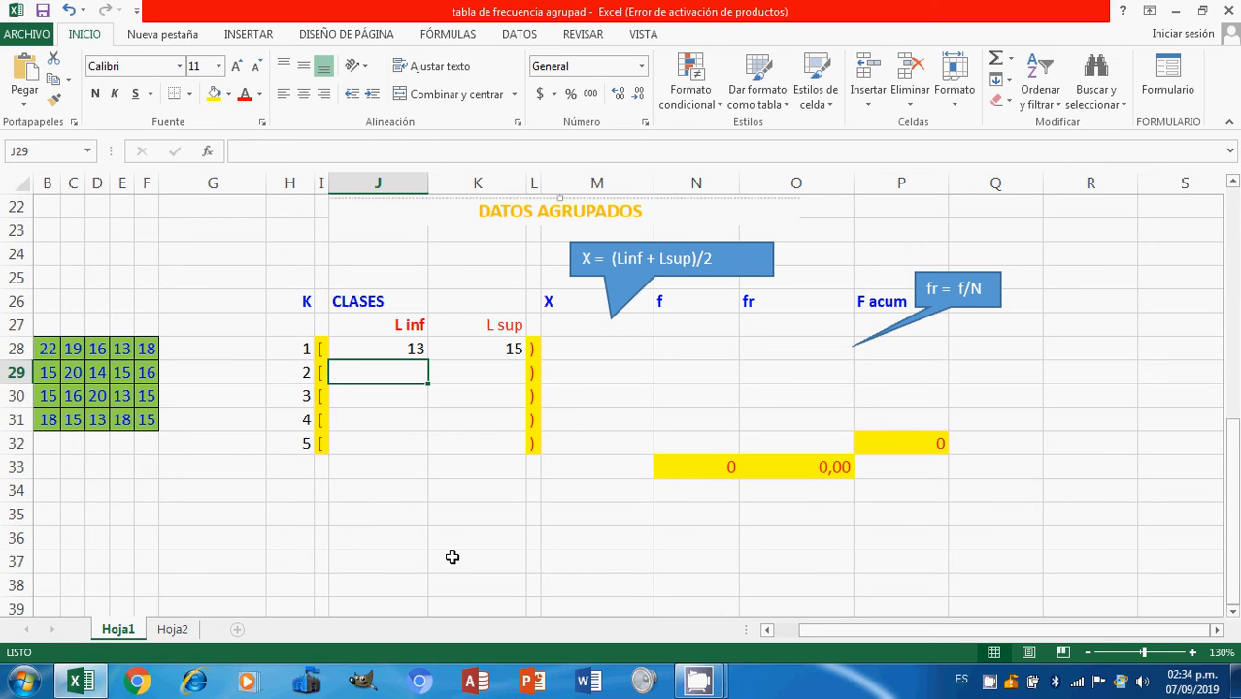
{"action": "type", "text": "15"}
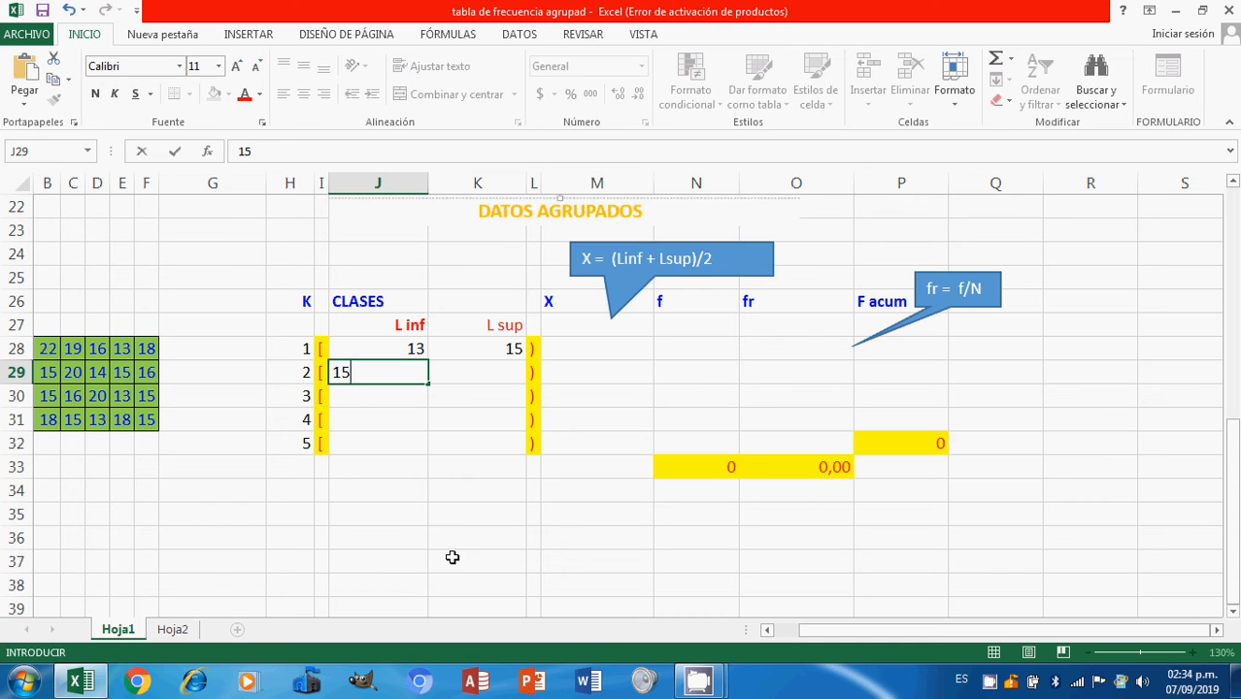
{"action": "left_click", "coordinate": [501, 369]}
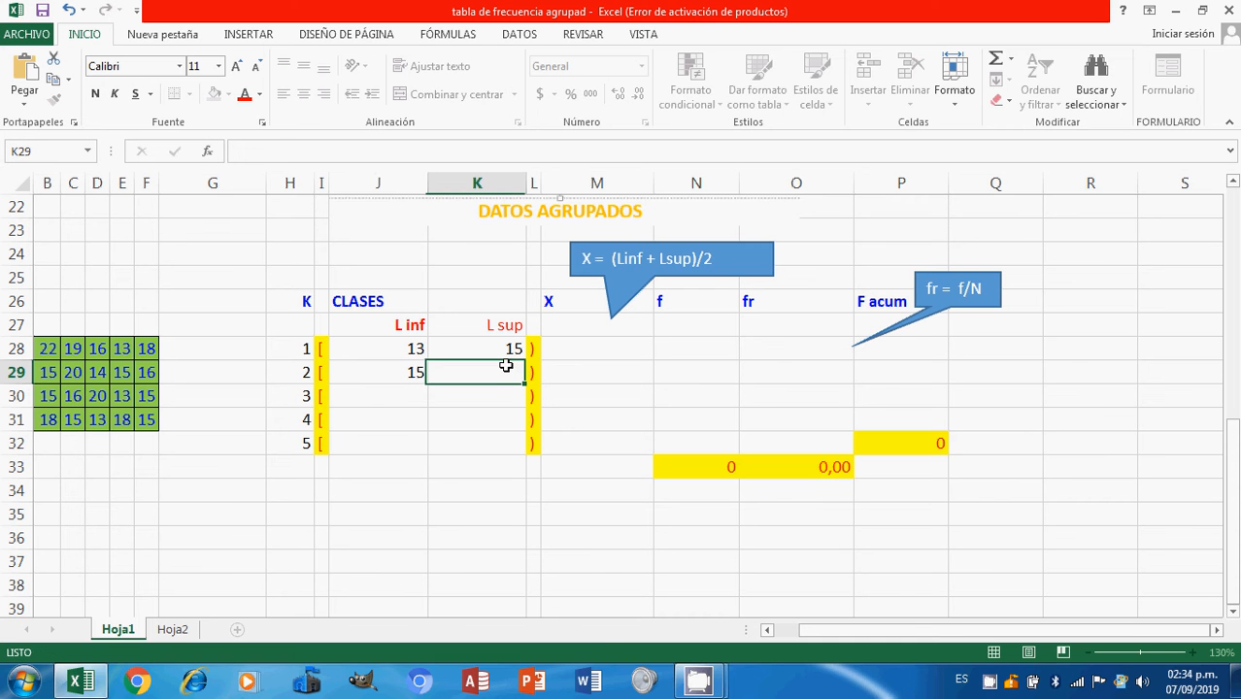
{"action": "type", "text": "1"}
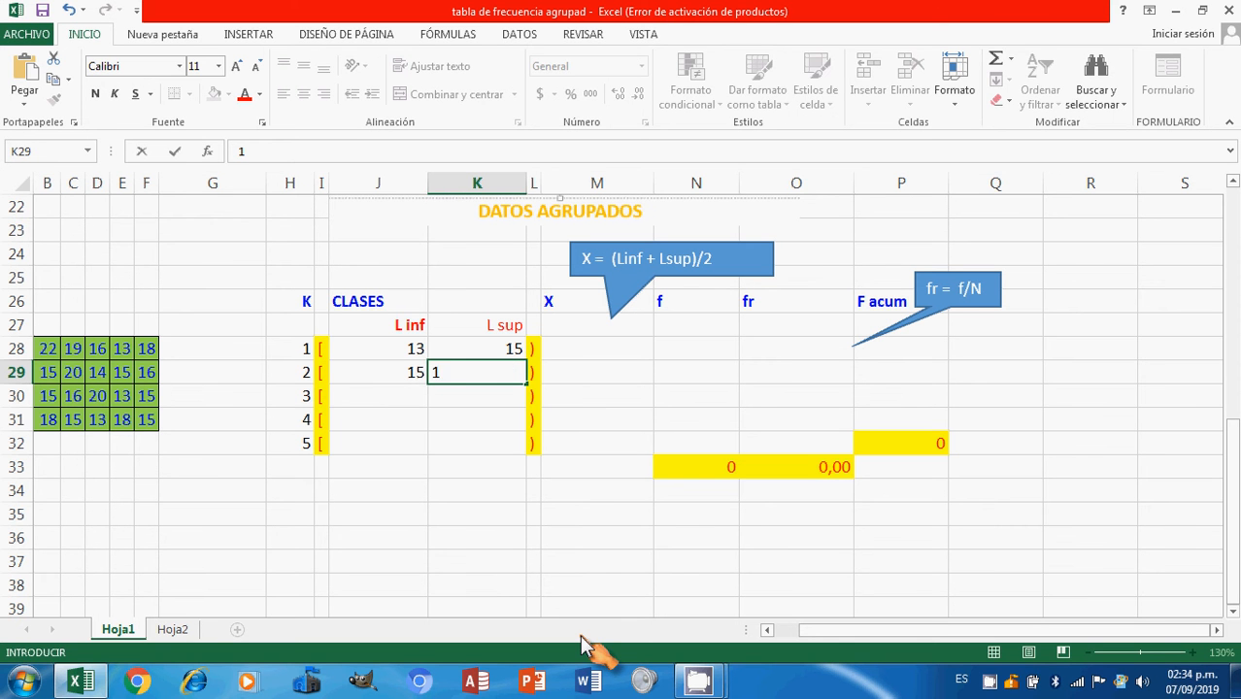
{"action": "type", "text": "7"}
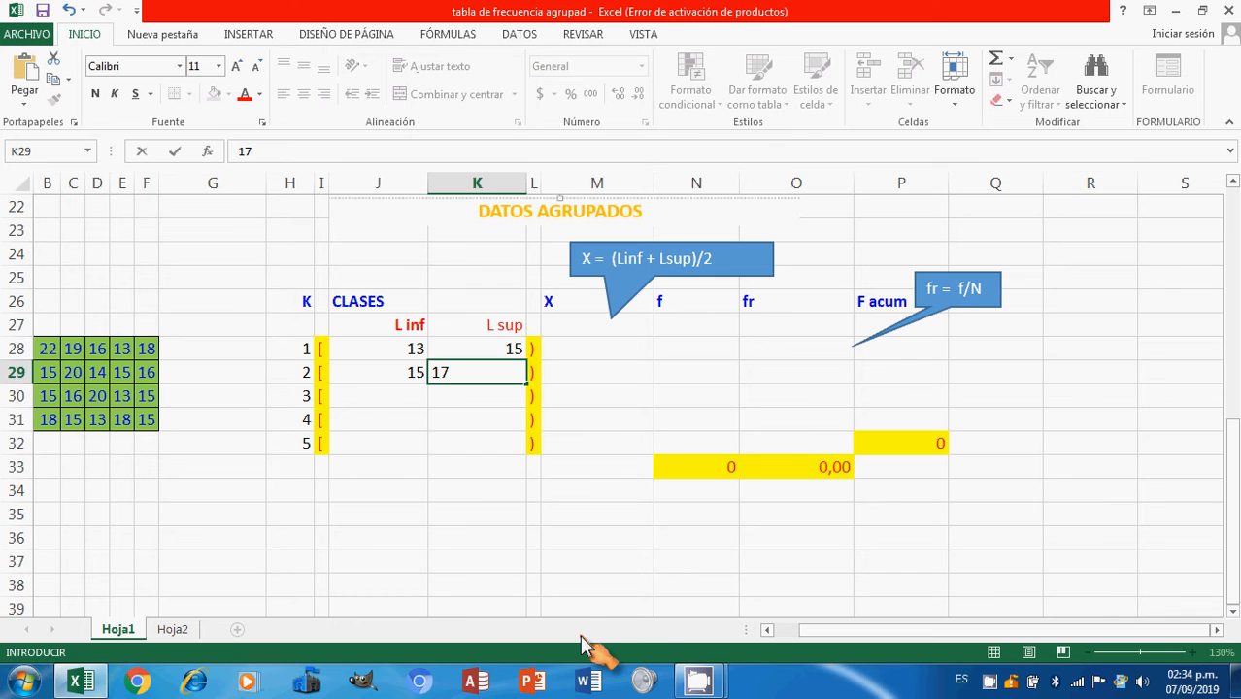
Fill in the third class's limits with 17 in J30 and 19 in K30
{"action": "left_click", "coordinate": [363, 394]}
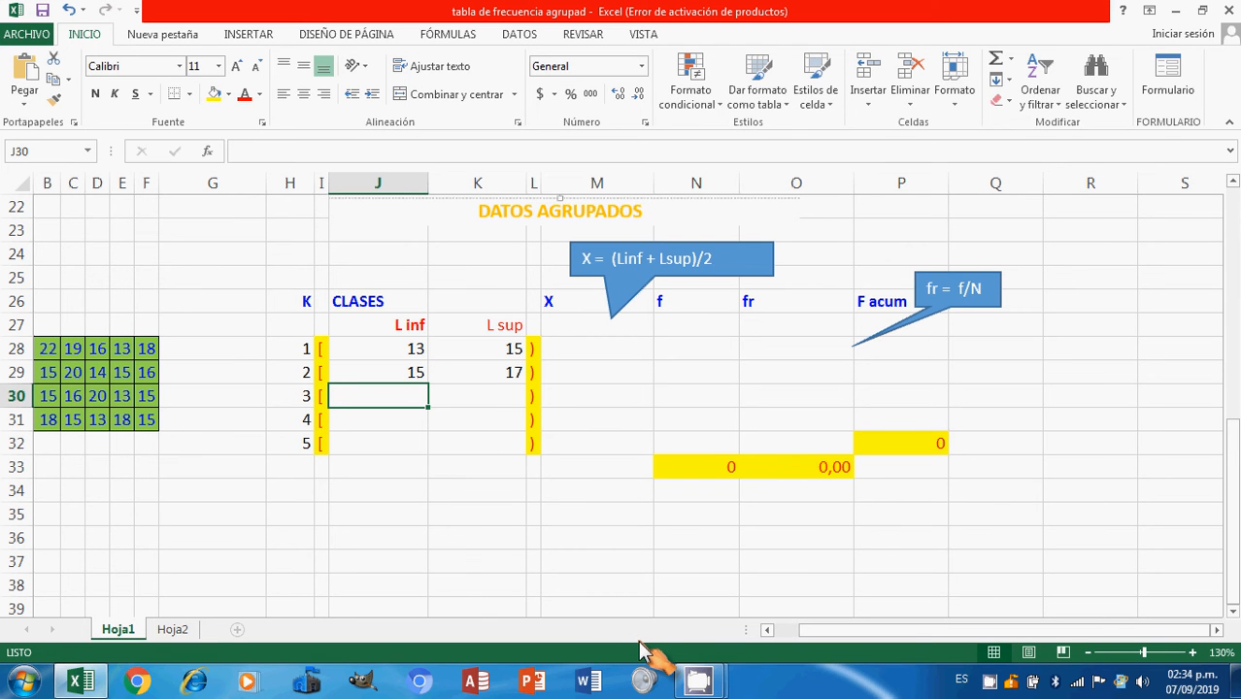
{"action": "type", "text": "17"}
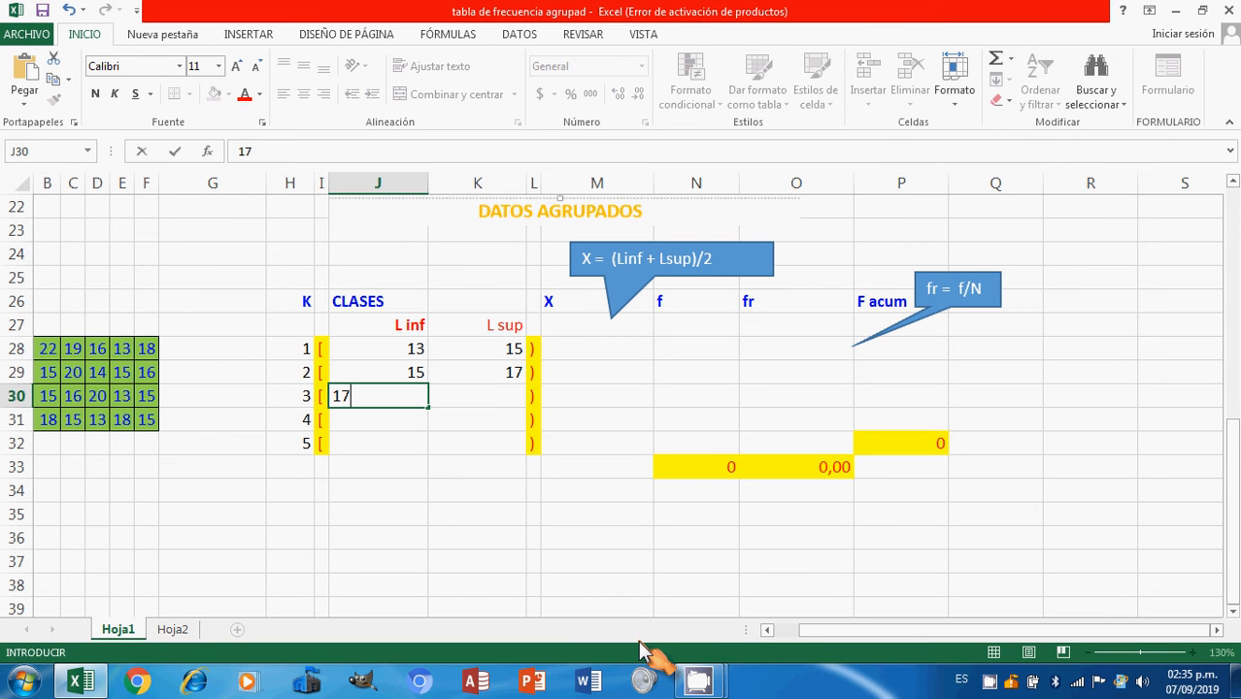
{"action": "key", "text": "Tab"}
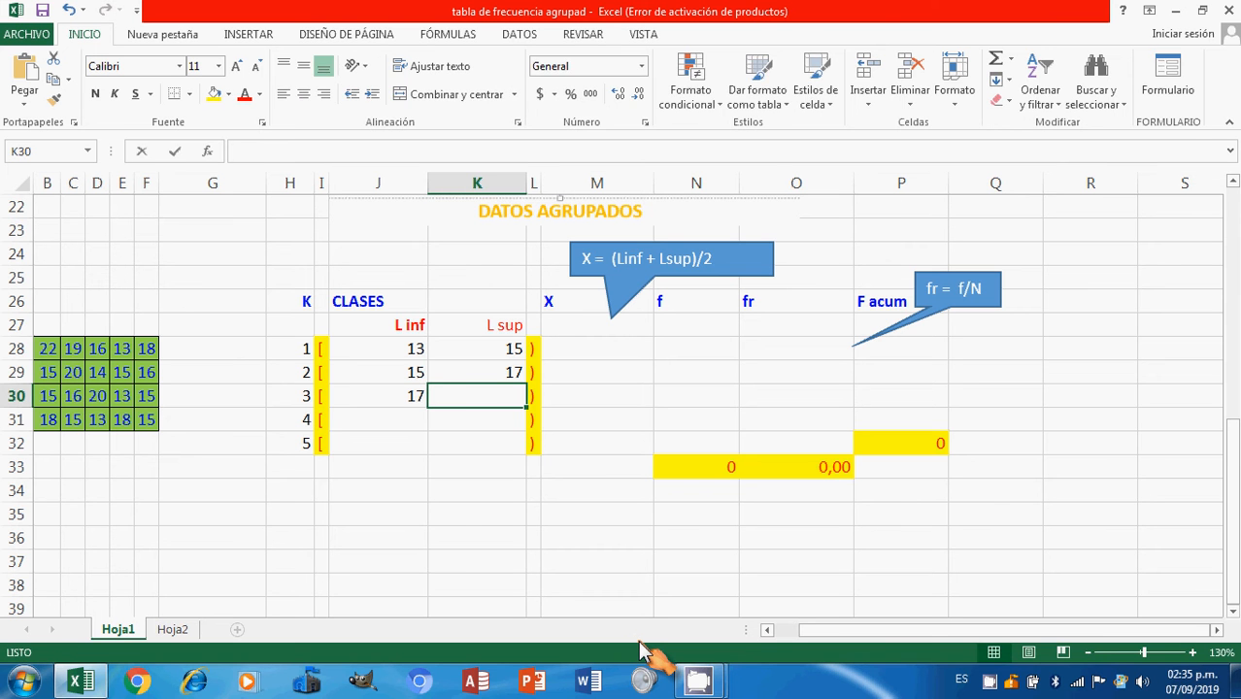
{"action": "type", "text": "19"}
{"action": "key", "text": "Return"}
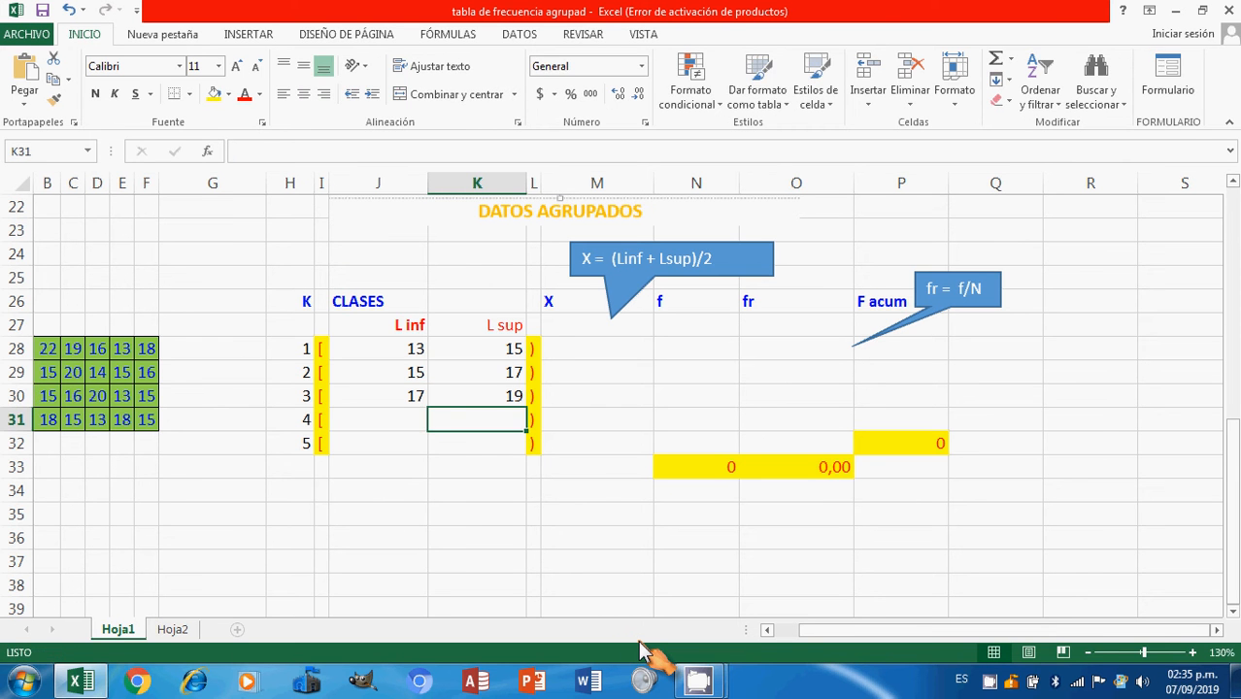
Fill in the fourth class's limits with 19 in J31 and 21 in K31
{"action": "key", "text": "Left"}
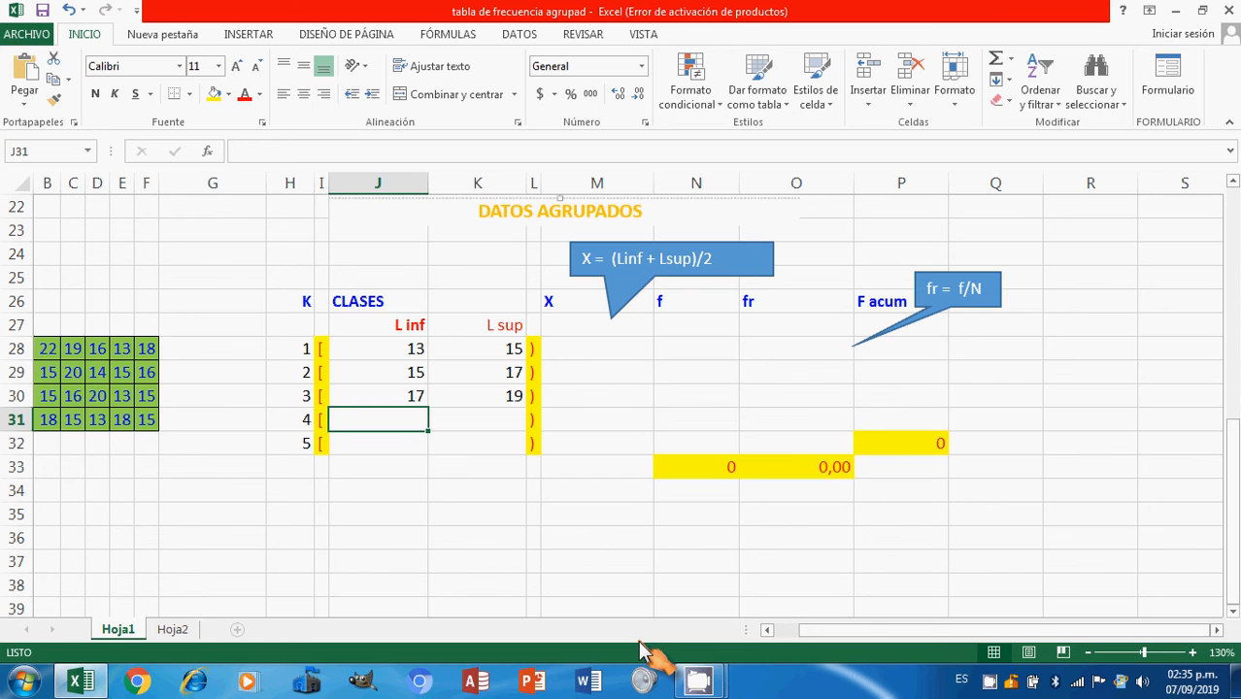
{"action": "type", "text": "1"}
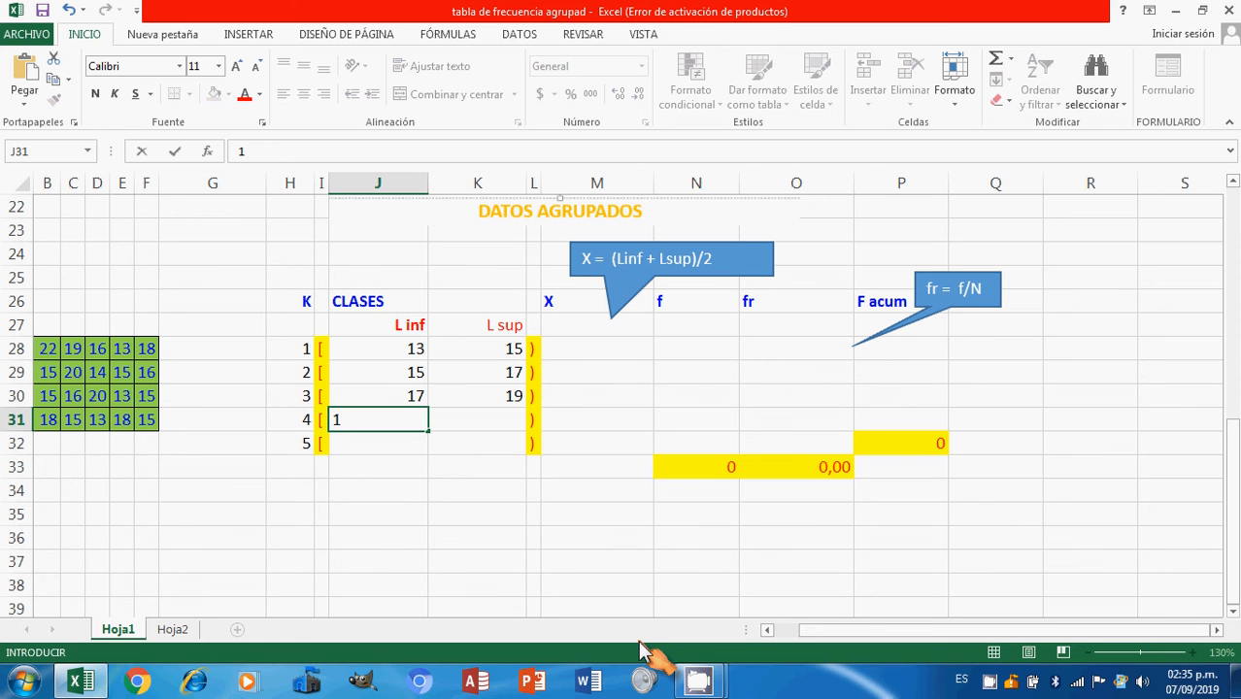
{"action": "type", "text": "9"}
{"action": "key", "text": "Tab"}
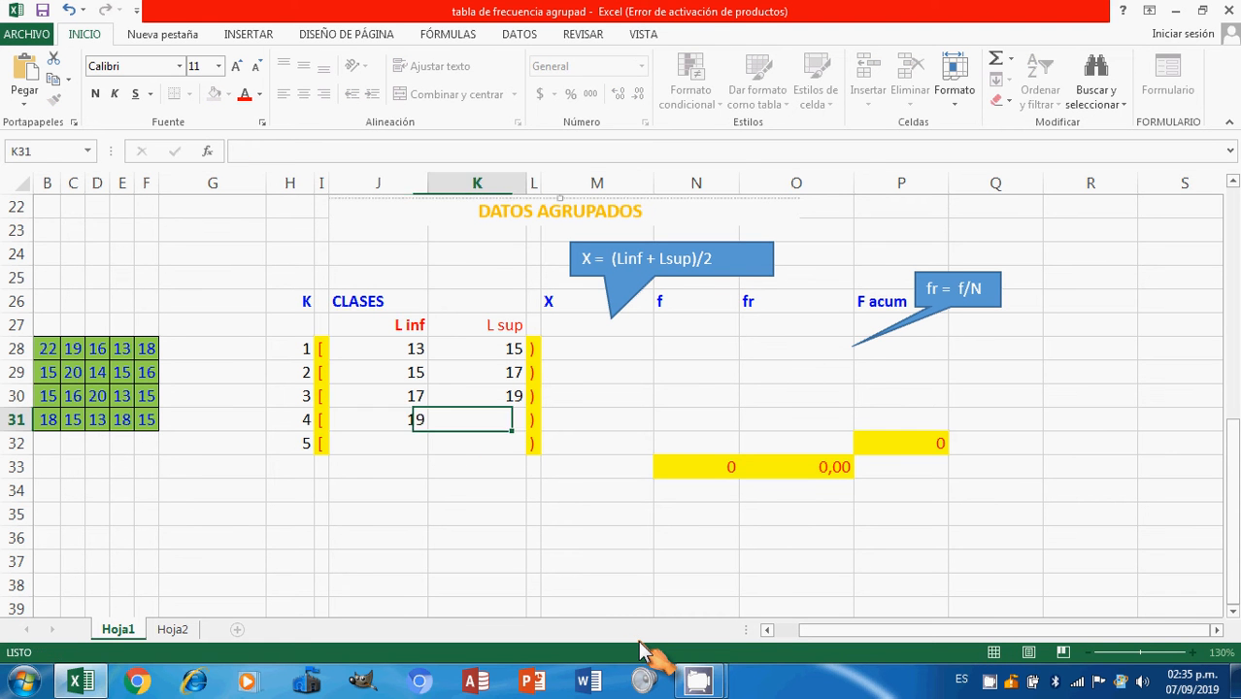
{"action": "type", "text": "21"}
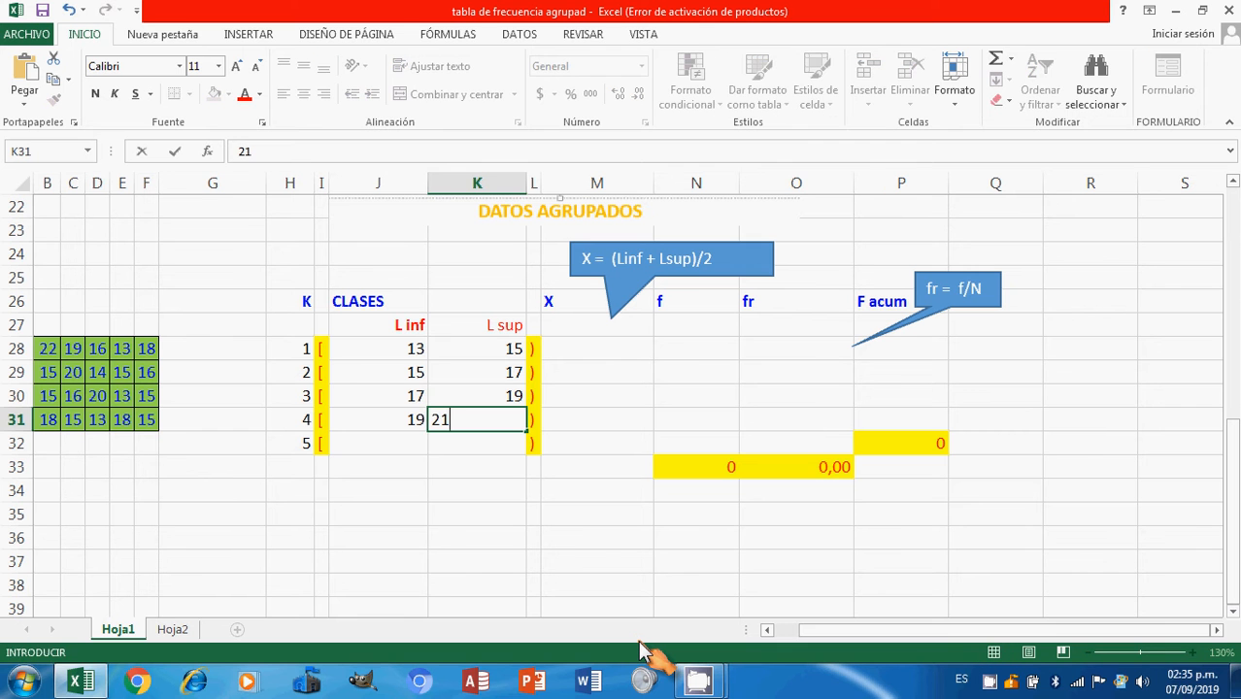
{"action": "key", "text": "Return"}
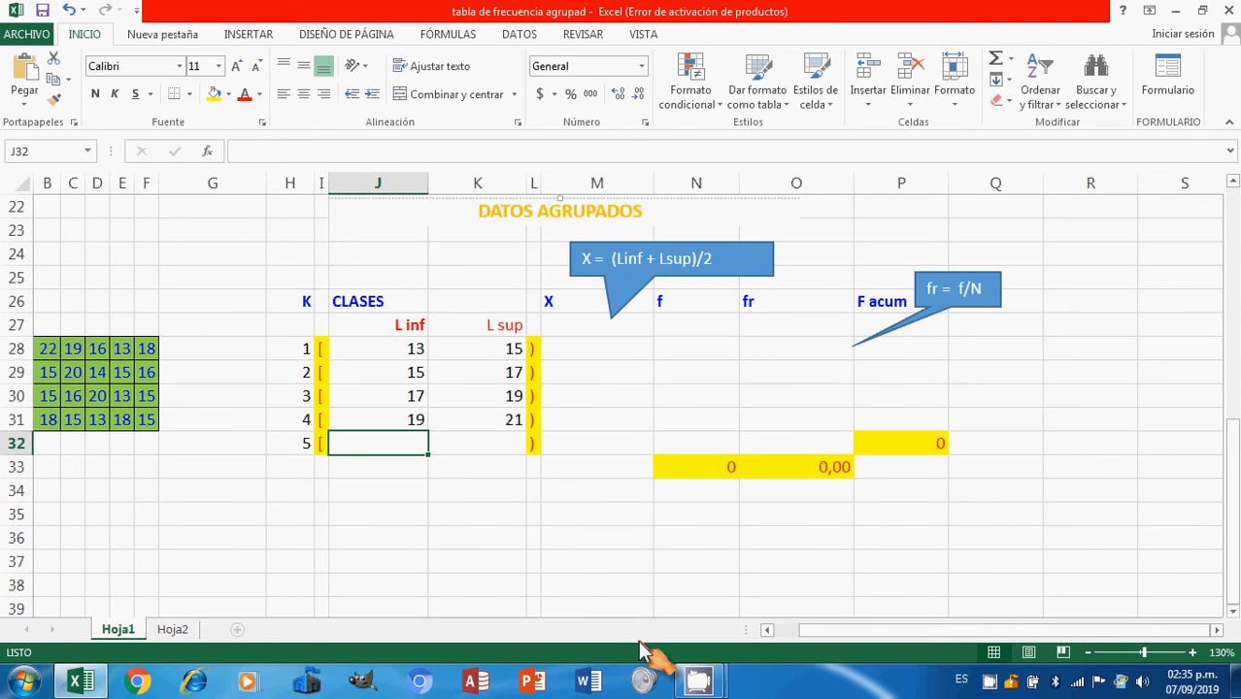
Fill in the fifth class's limits with 21 in J32 and 23 in K32
{"action": "type", "text": "21"}
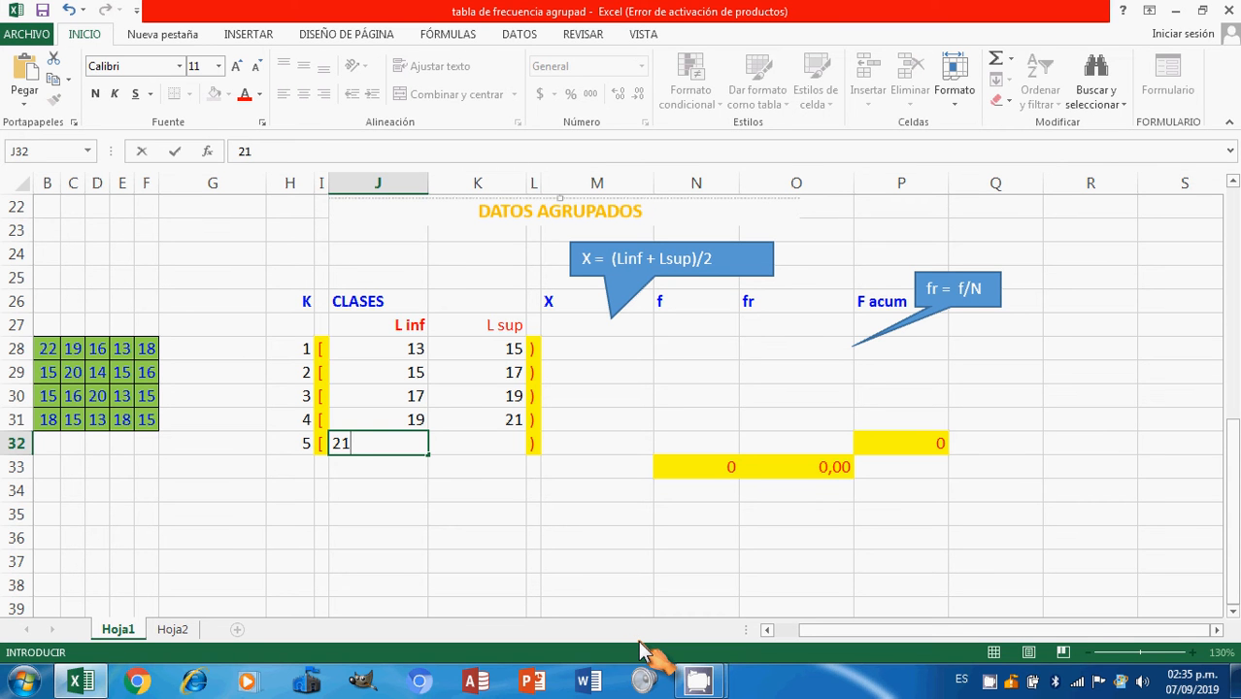
{"action": "key", "text": "Tab"}
{"action": "type", "text": "23"}
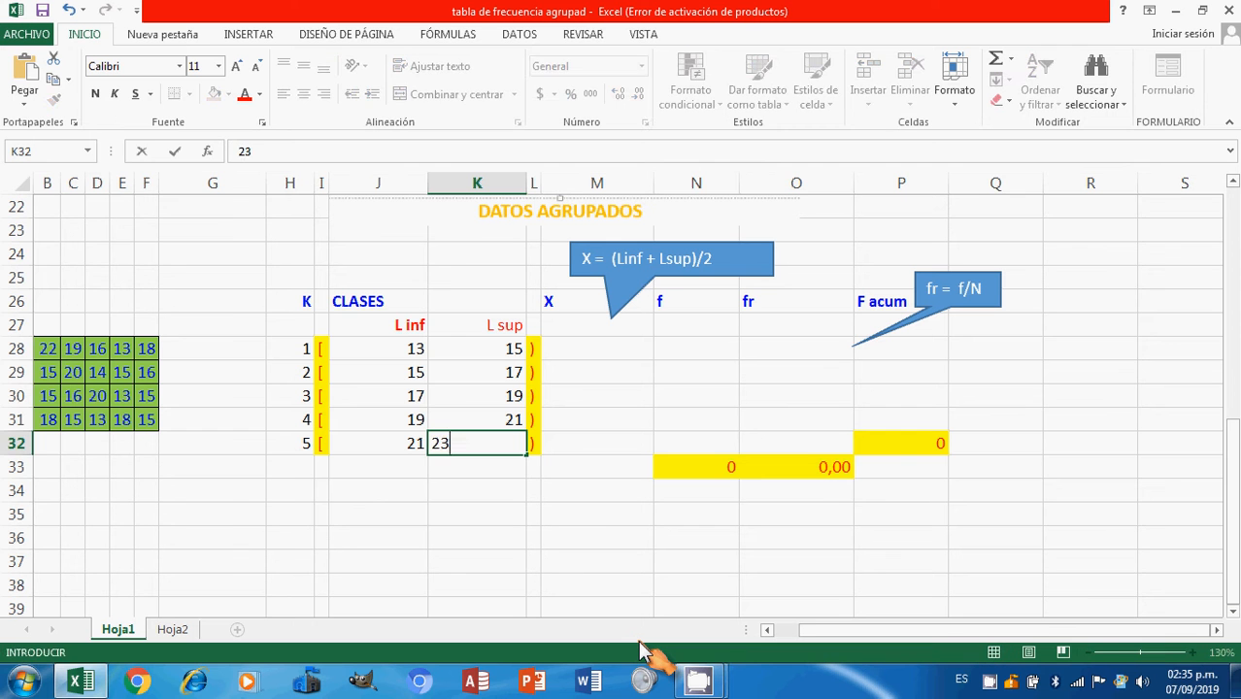
{"action": "key", "text": "Return"}
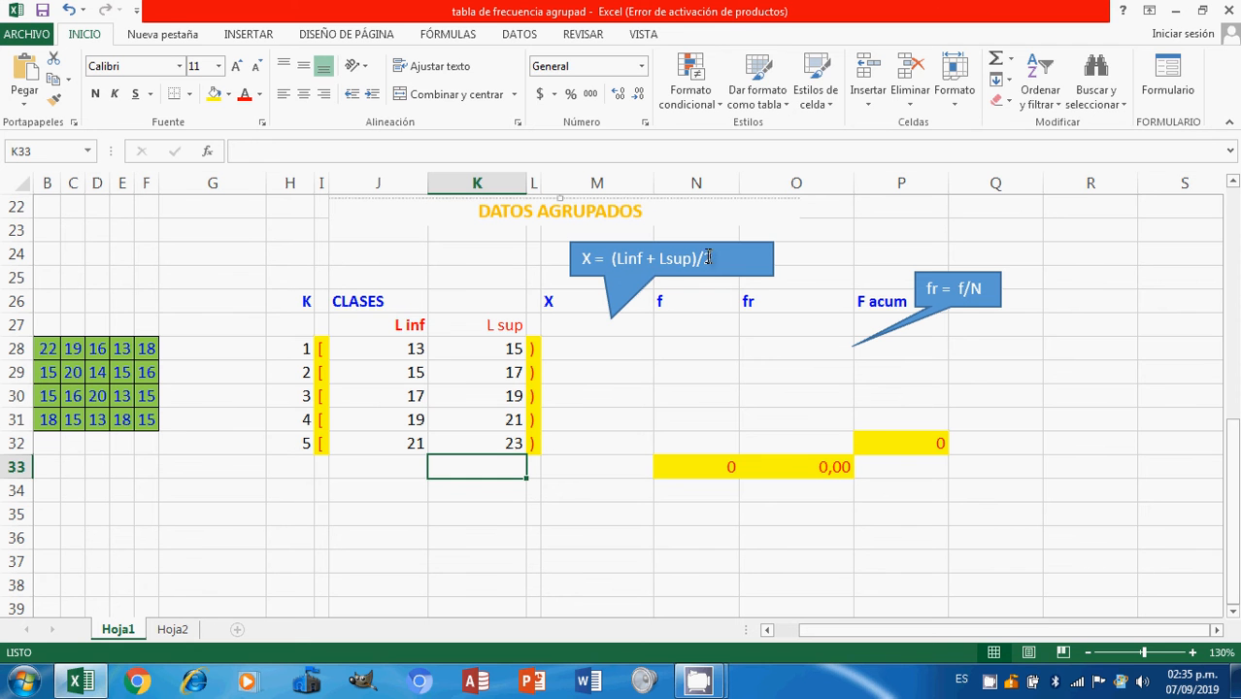
Shorten the pointer of the X = (Linf + Lsup)/2 callout so its tip ends in row 26 beside the X header
{"action": "left_click", "coordinate": [624, 304]}
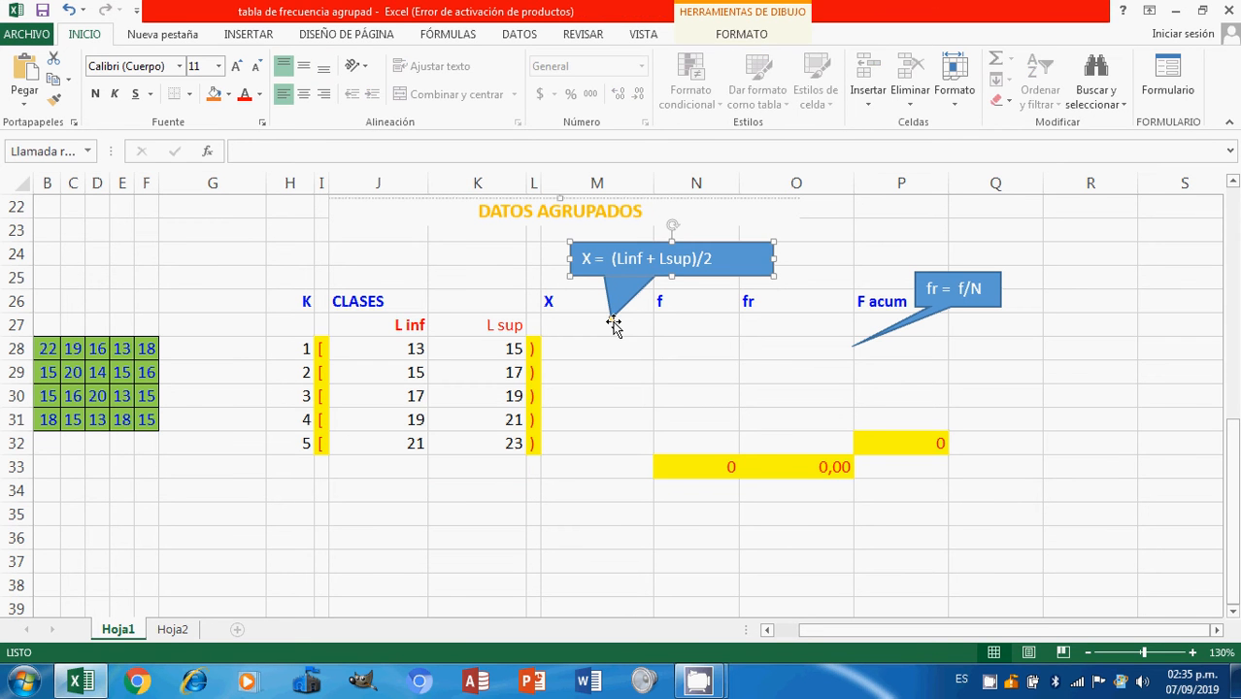
{"action": "left_click_drag", "start_coordinate": [614, 326], "coordinate": [609, 306]}
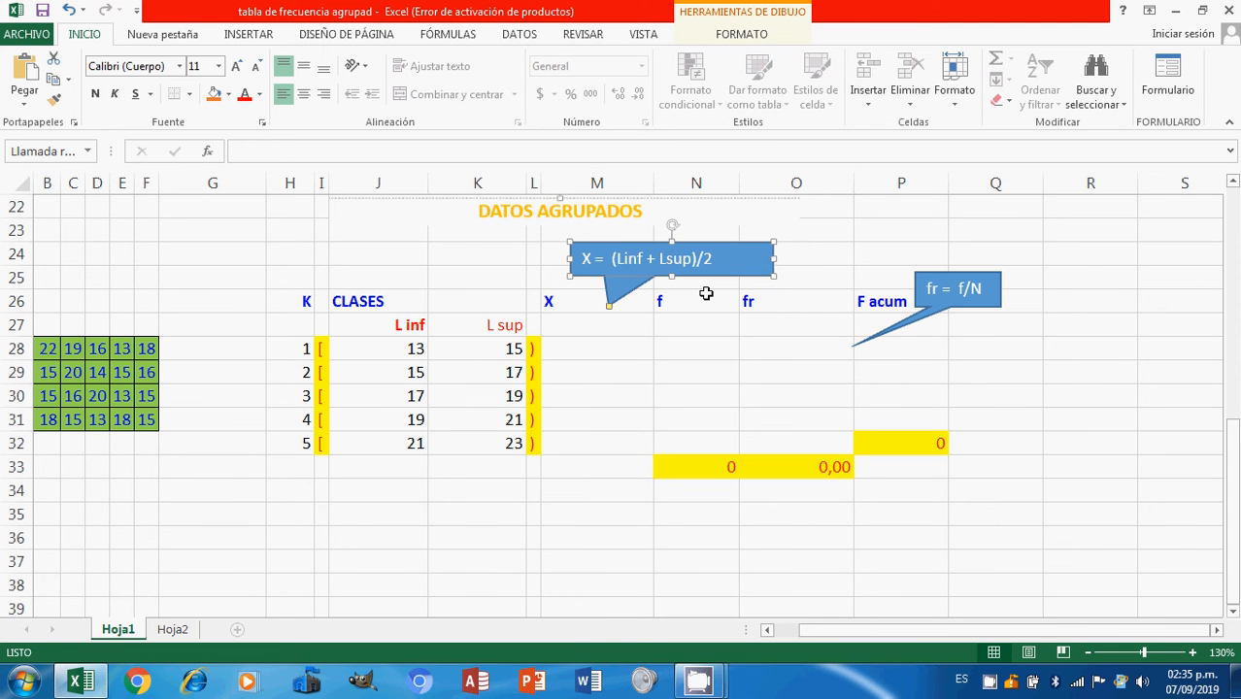
Compute the first class's midpoint X in M28 by averaging its two limits with =PROMEDIO(J28:K28)
{"action": "left_click", "coordinate": [596, 353]}
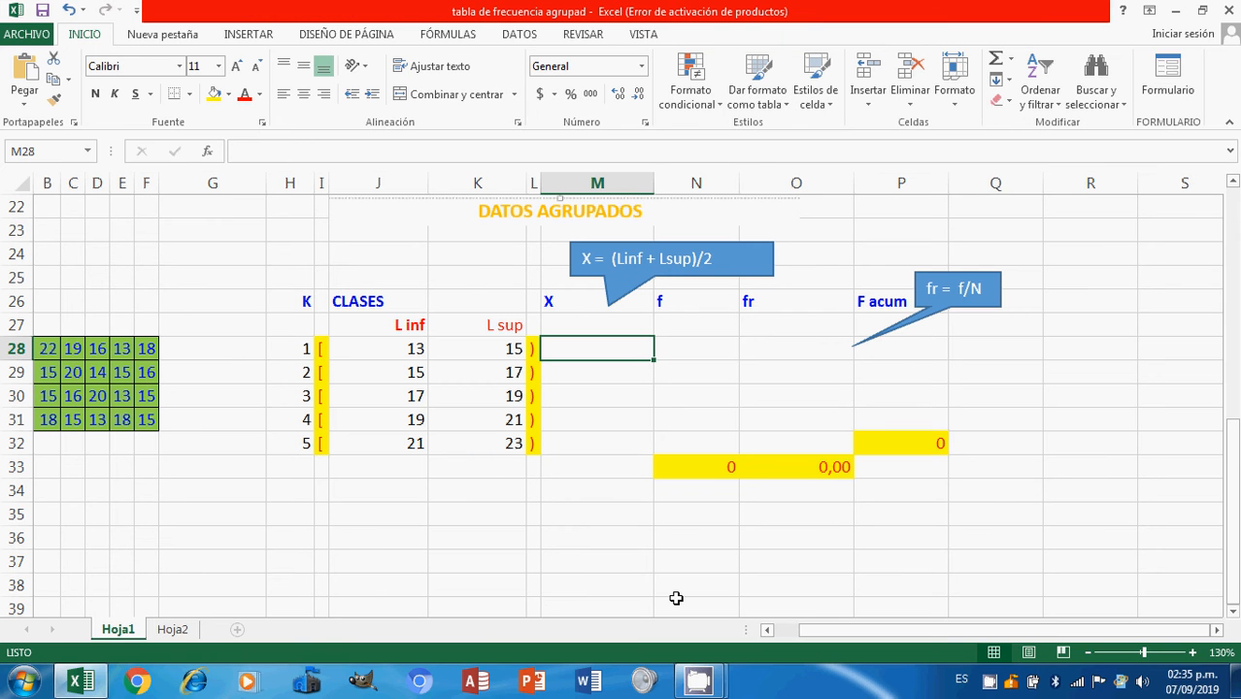
{"action": "type", "text": "="}
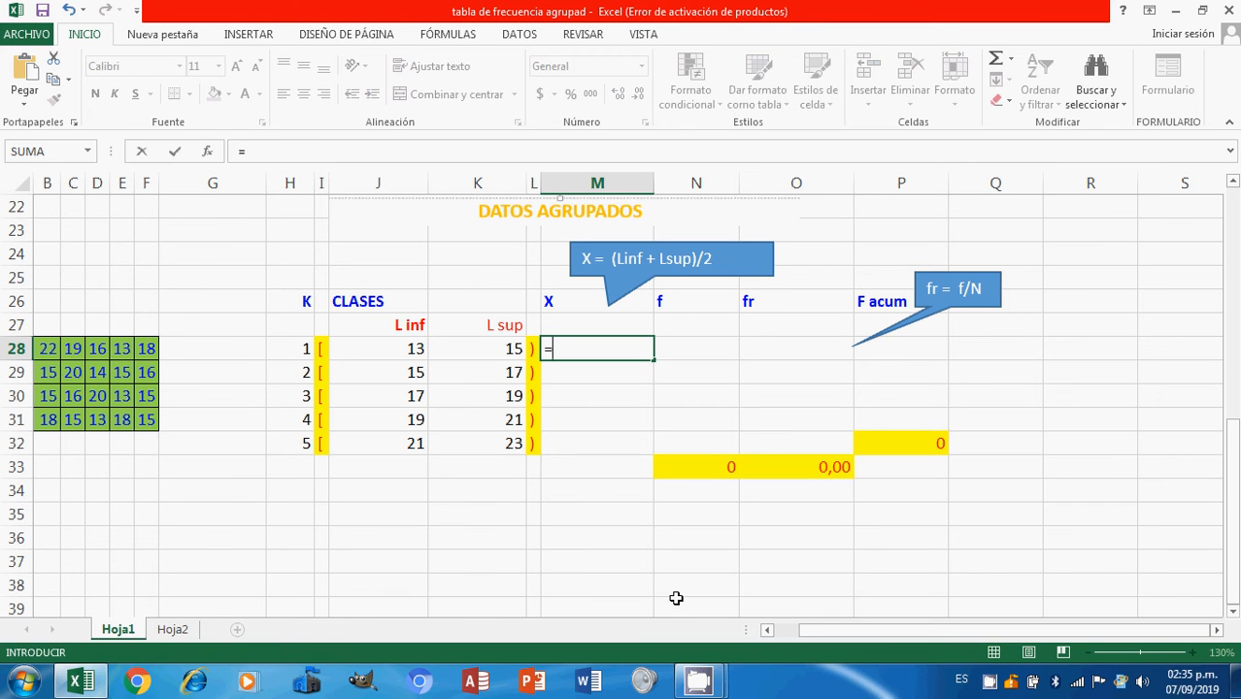
{"action": "type", "text": "pr"}
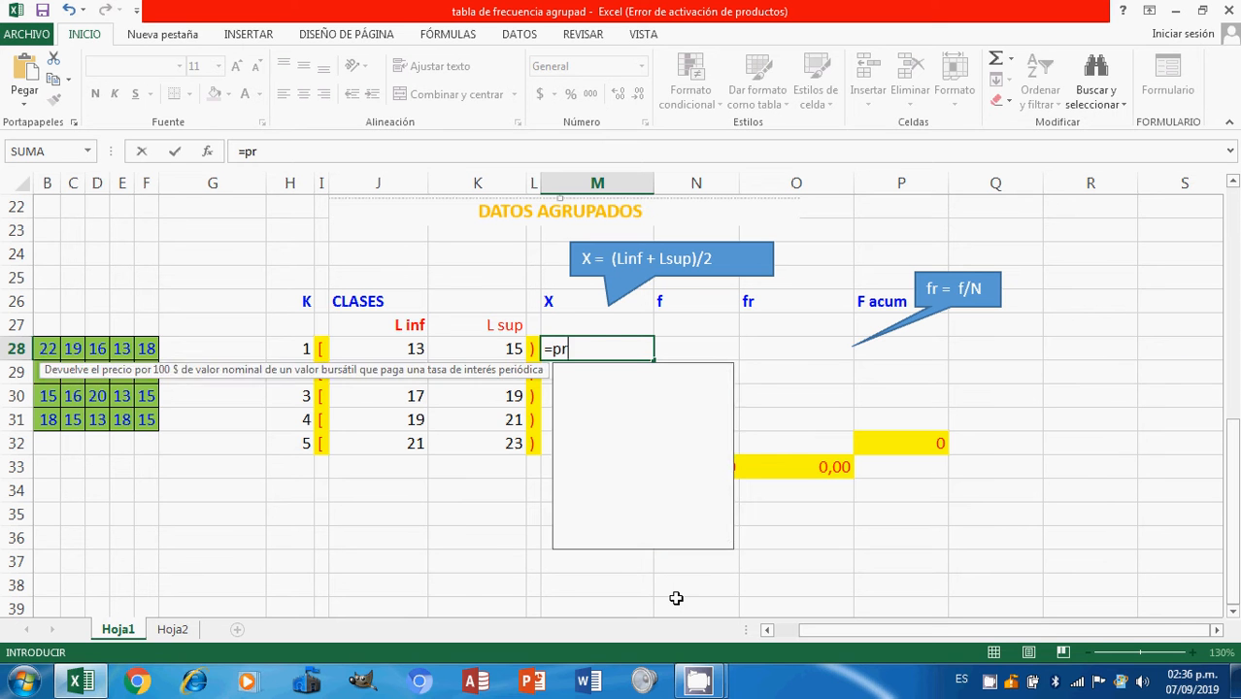
{"action": "type", "text": "omedio"}
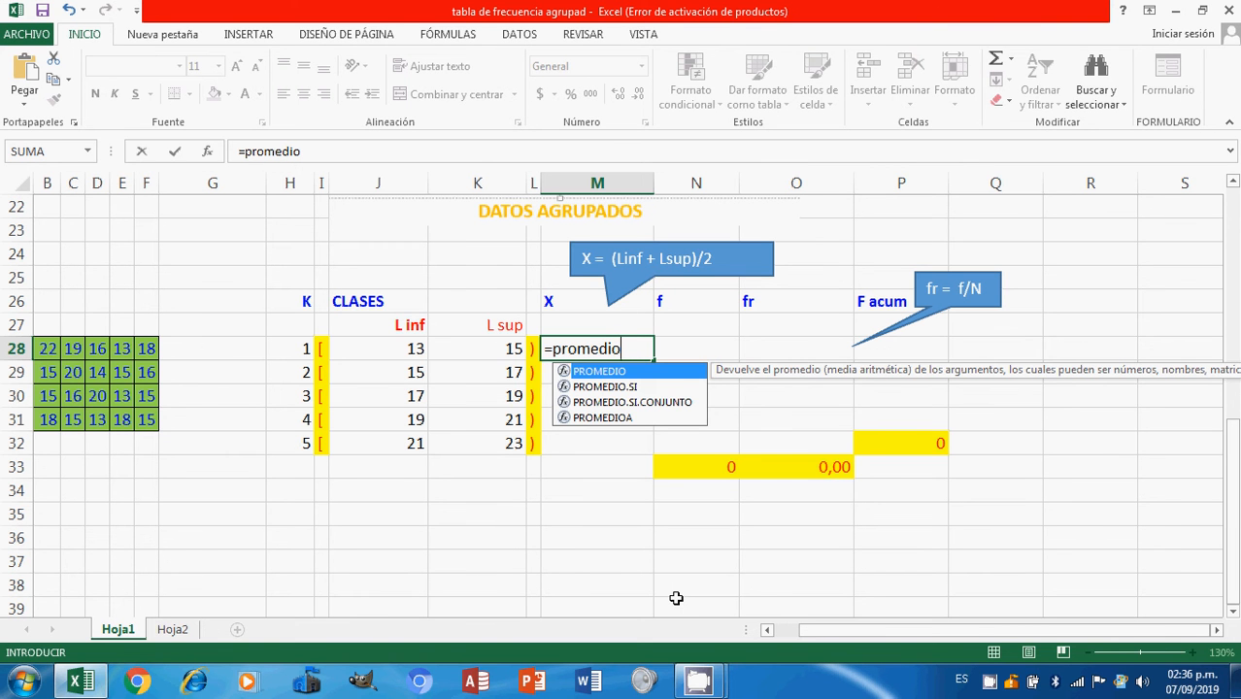
{"action": "type", "text": "("}
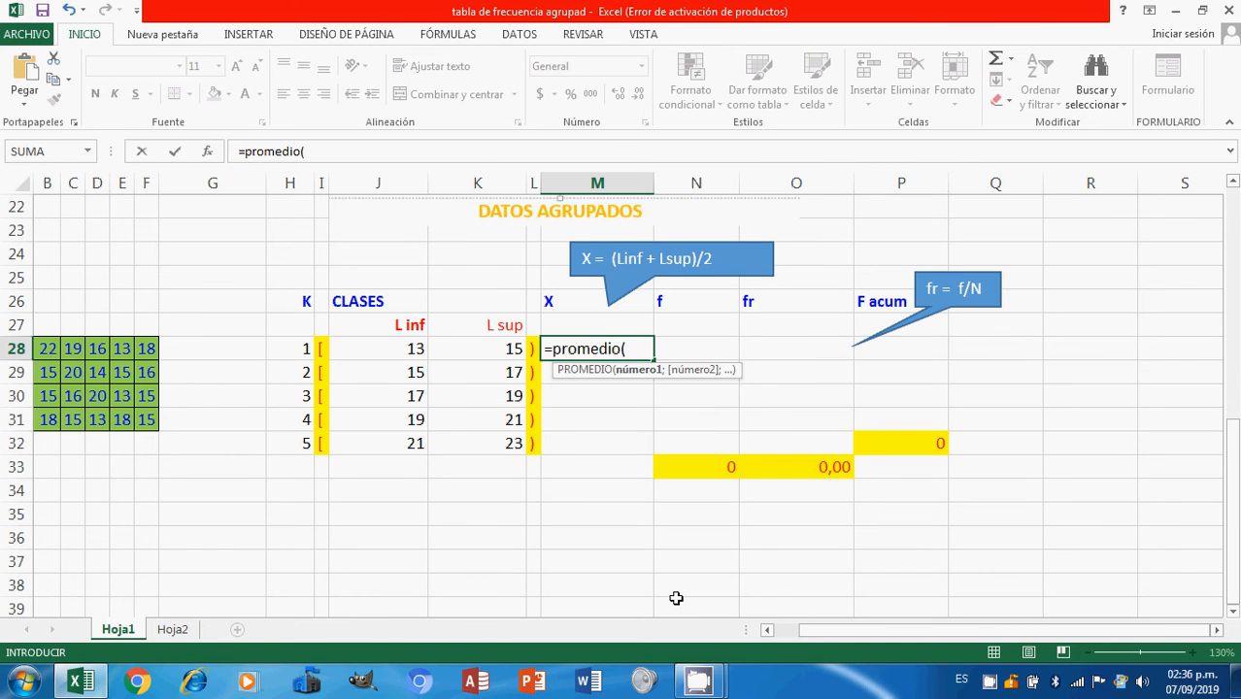
{"action": "left_click", "coordinate": [399, 349]}
{"action": "left_click_drag", "start_coordinate": [414, 349], "coordinate": [510, 351]}
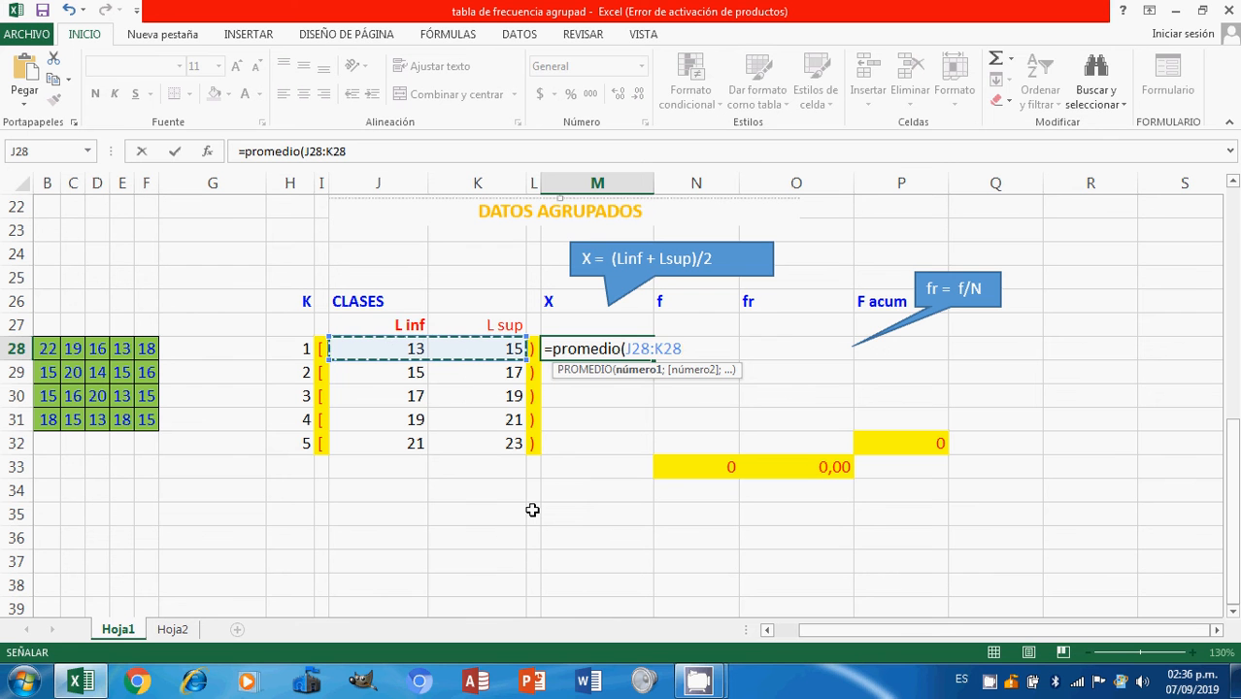
{"action": "type", "text": ")"}
{"action": "key", "text": "Return"}
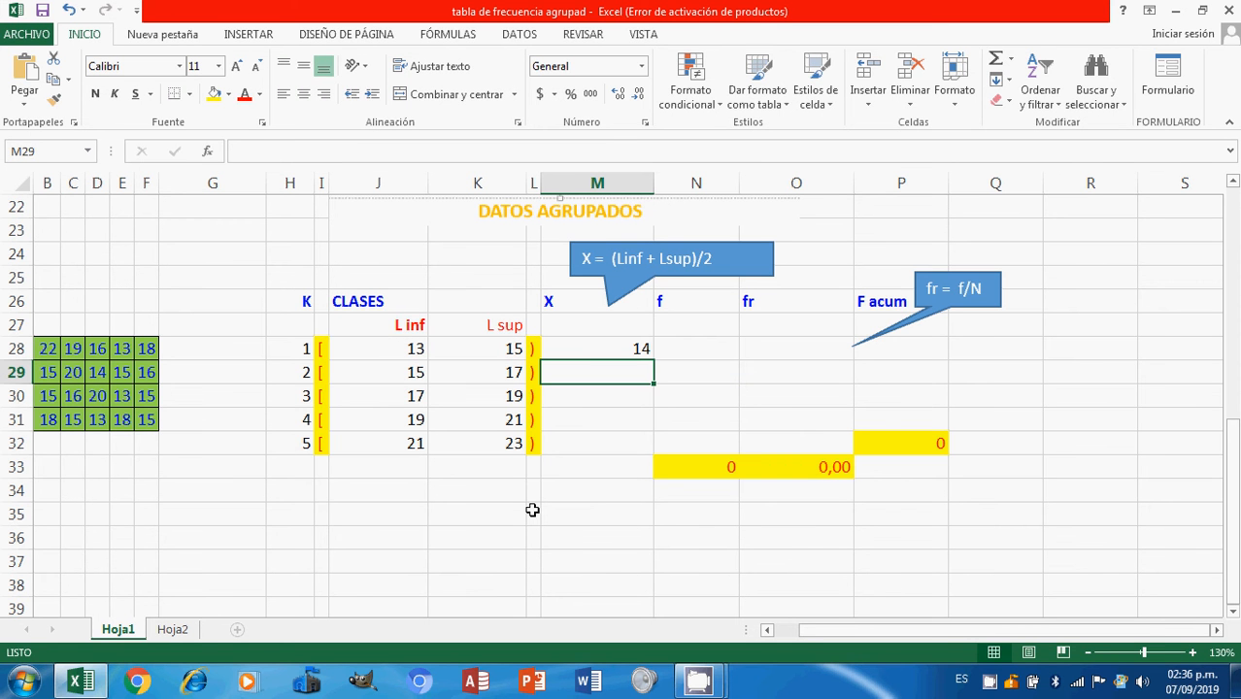
Copy the midpoint formula from M28 down through M32 for the remaining classes
{"action": "left_click", "coordinate": [634, 349]}
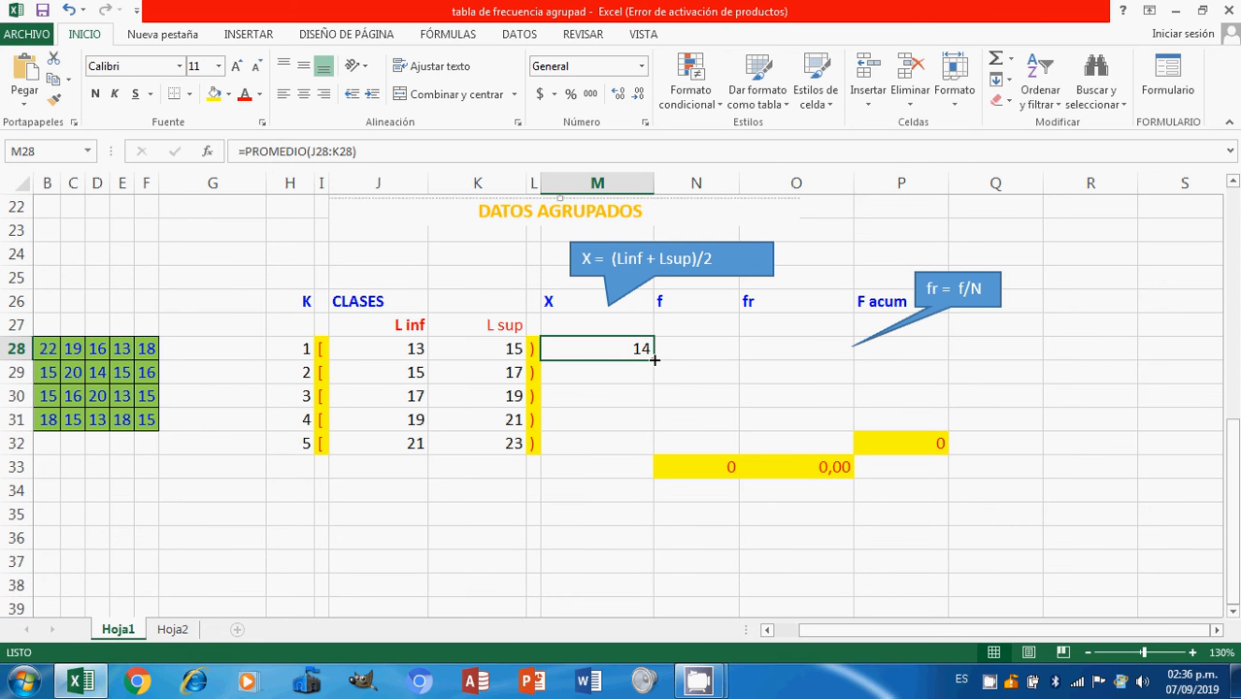
{"action": "left_click_drag", "start_coordinate": [655, 360], "coordinate": [650, 466]}
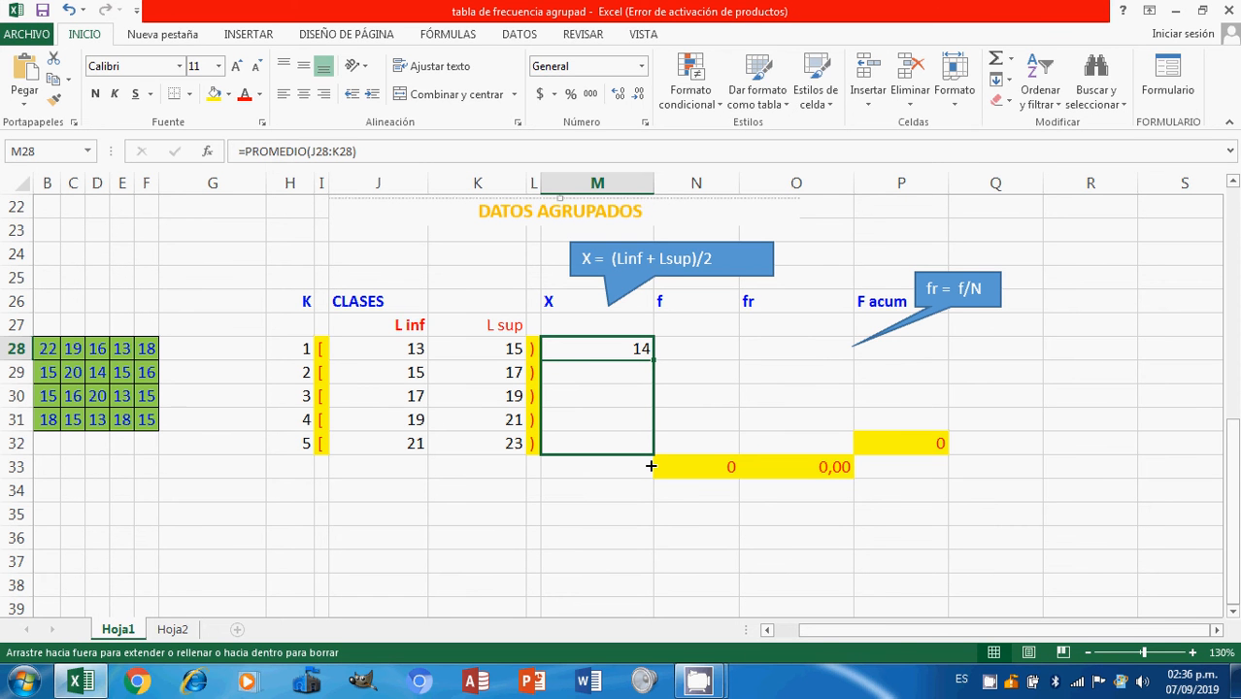
{"action": "left_click_drag", "start_coordinate": [650, 466], "coordinate": [652, 465]}
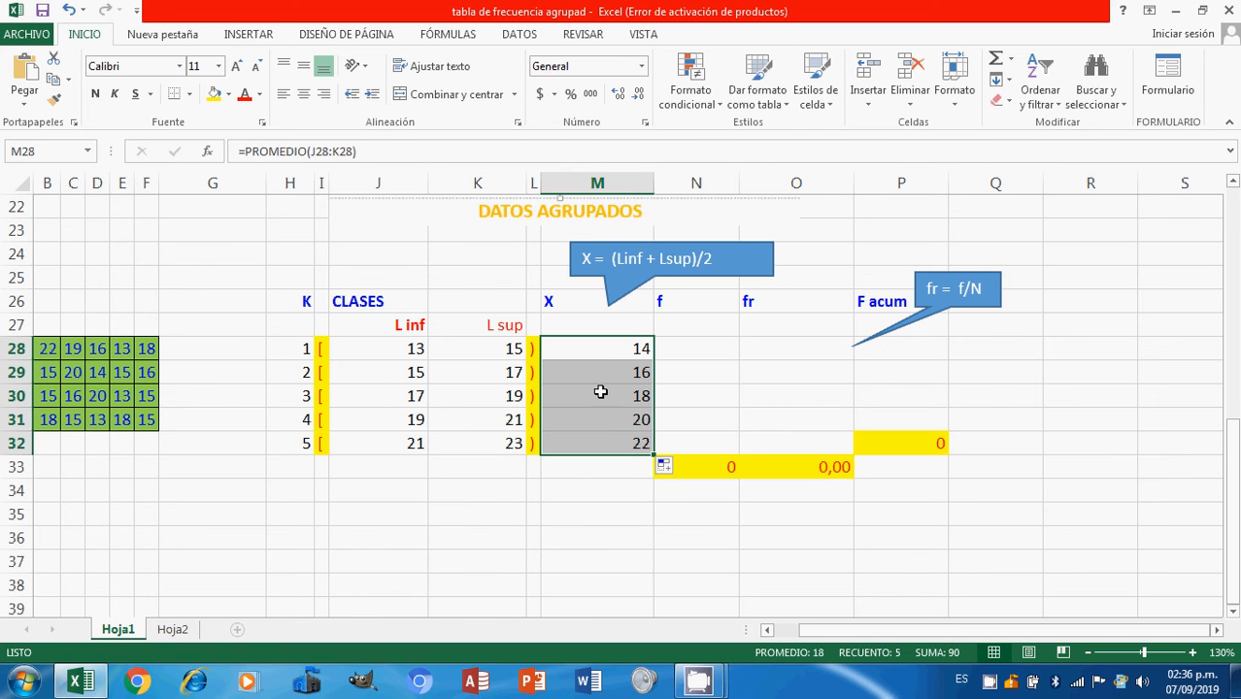
{"action": "left_click", "coordinate": [749, 367]}
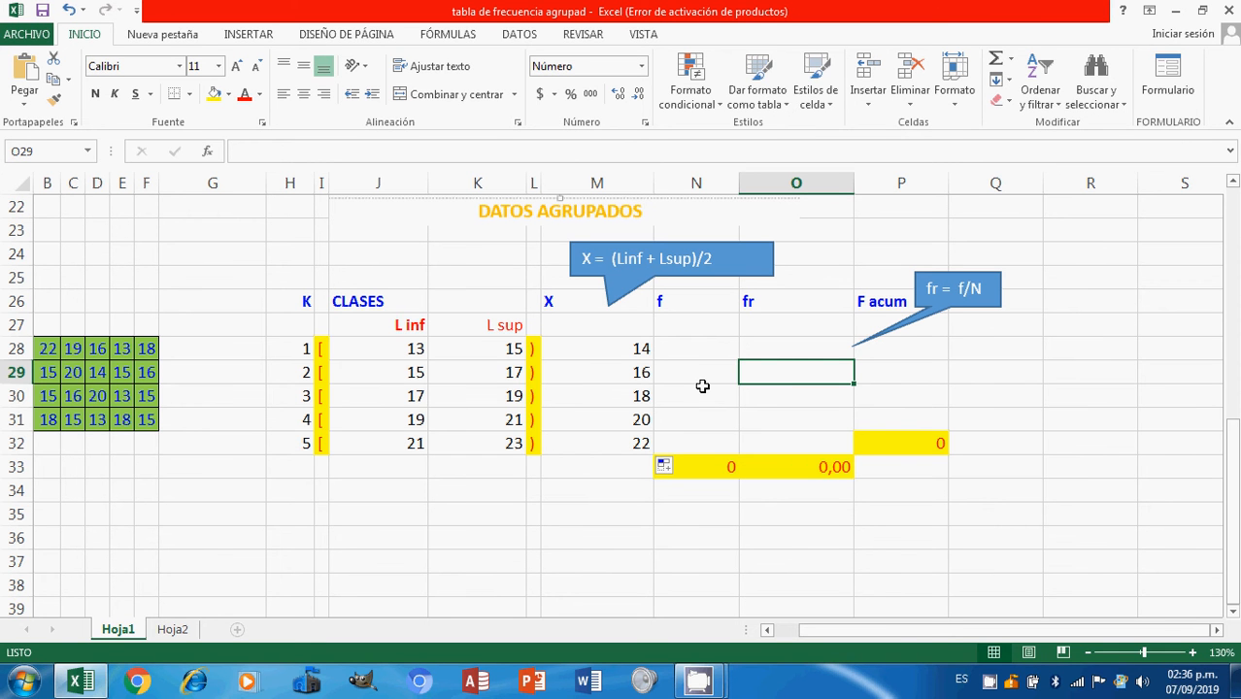
Review the lower limit, upper limit and midpoint X of each of the five classes in rows 28 to 32
{"action": "left_click", "coordinate": [692, 355]}
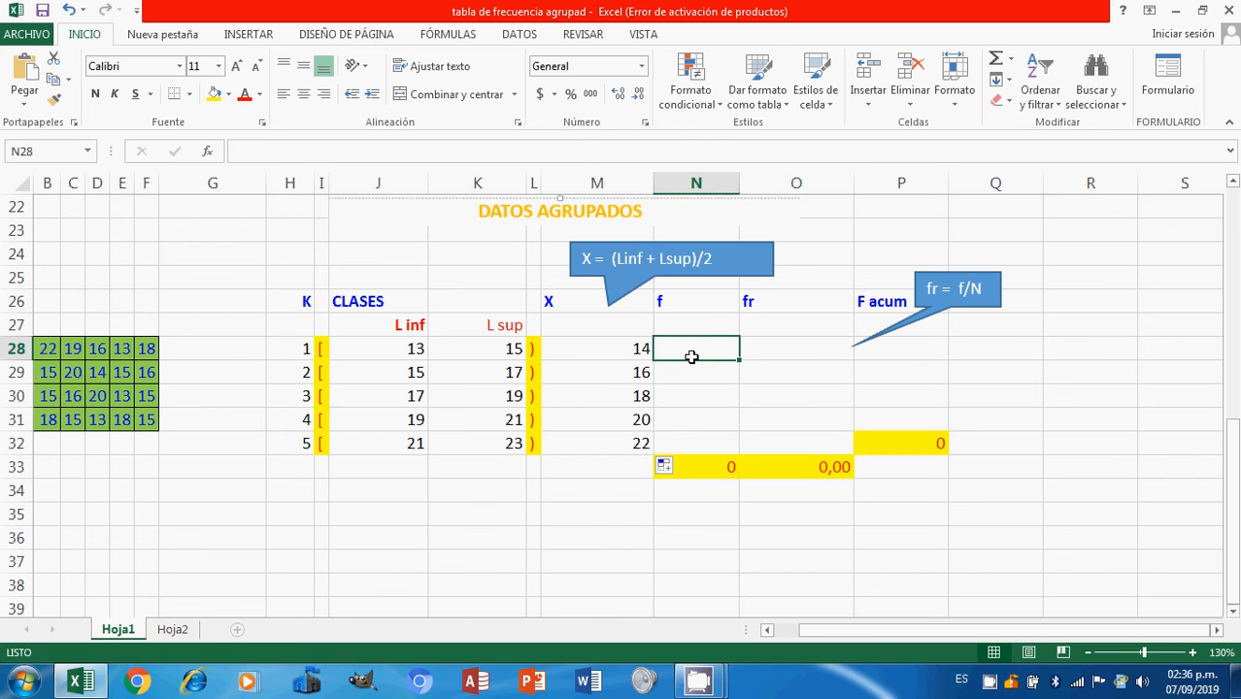
{"action": "left_click", "coordinate": [323, 348]}
{"action": "left_click", "coordinate": [375, 348]}
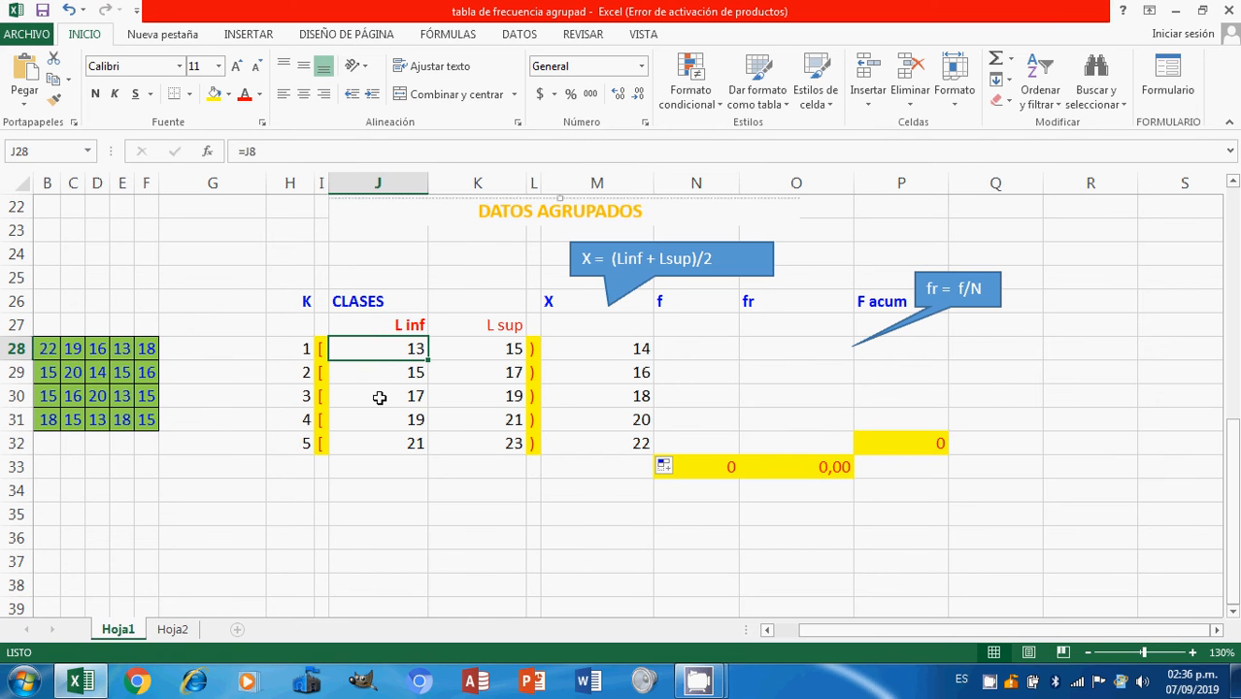
{"action": "left_click", "coordinate": [513, 352]}
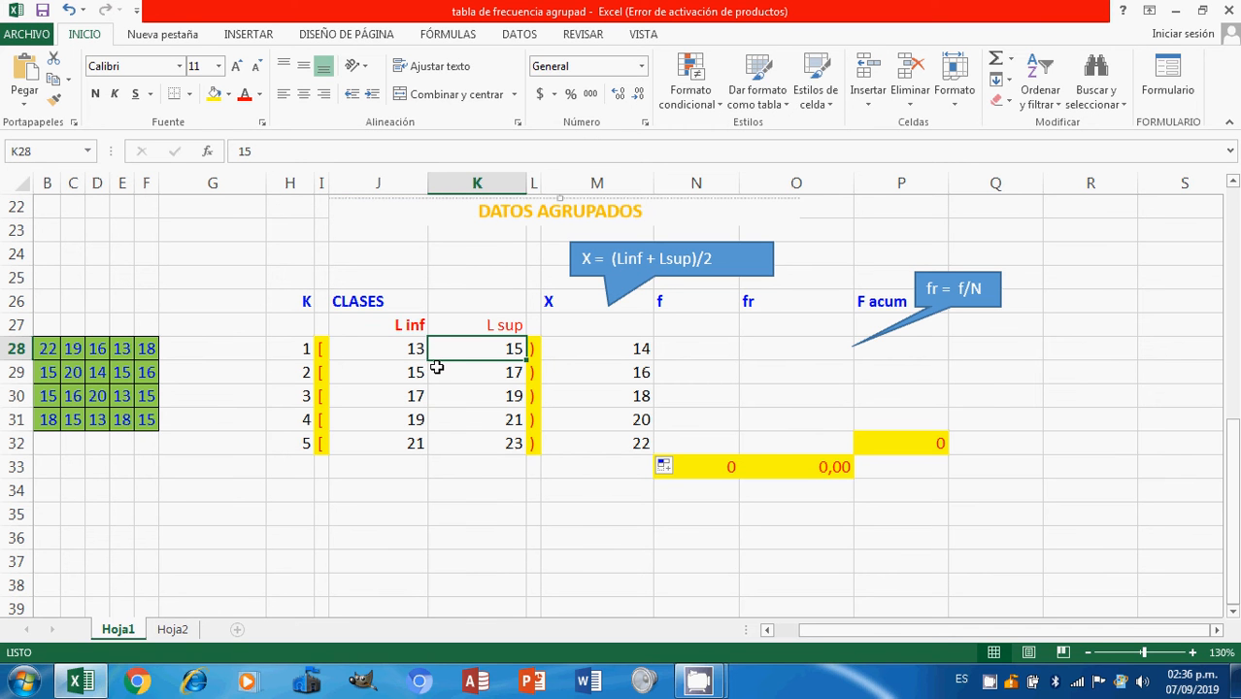
{"action": "left_click", "coordinate": [393, 344]}
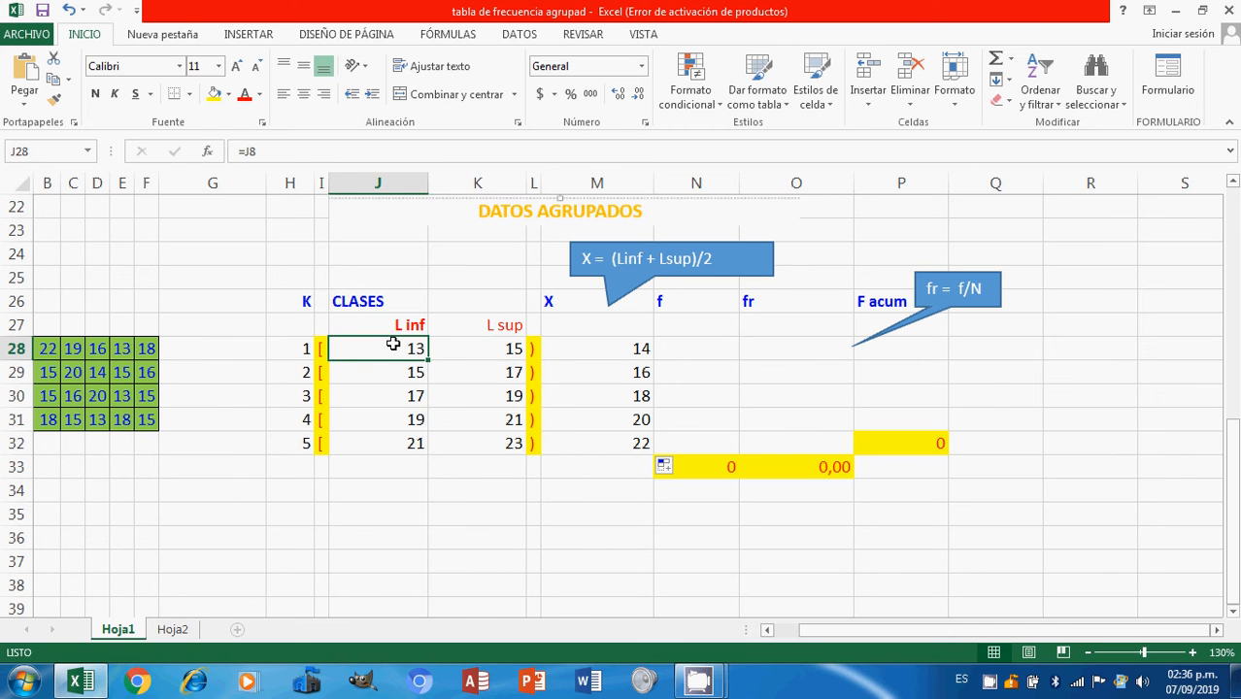
{"action": "left_click", "coordinate": [594, 352]}
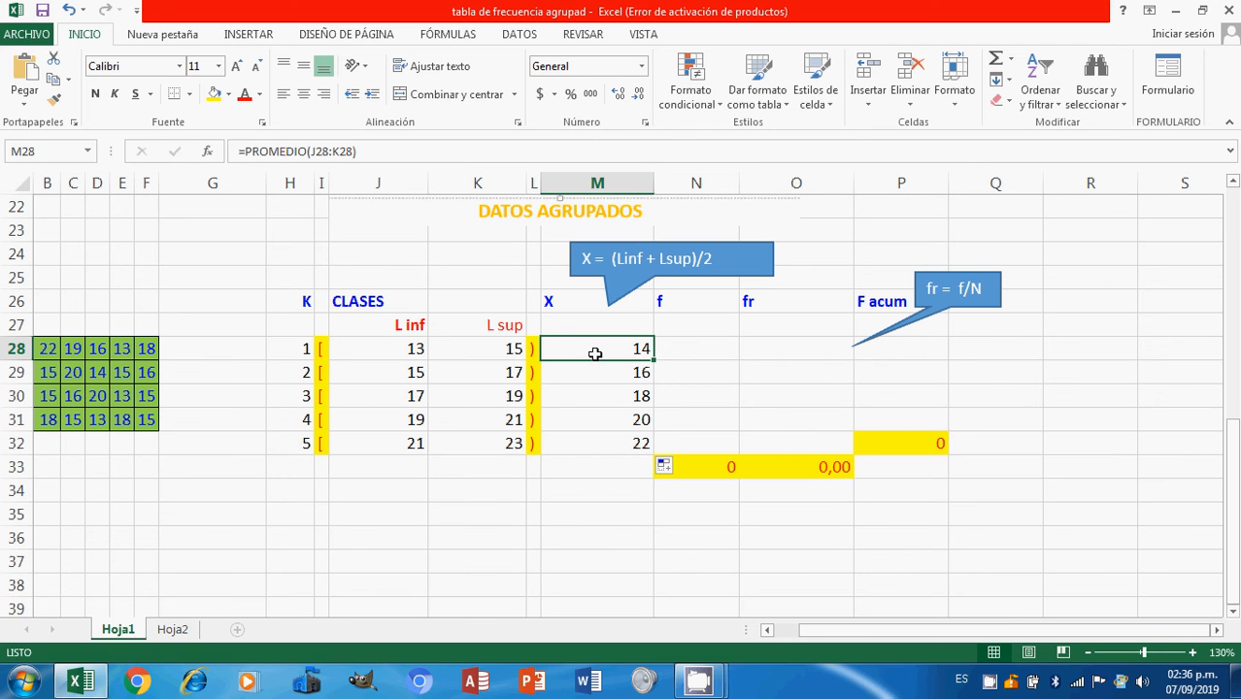
{"action": "left_click", "coordinate": [396, 369]}
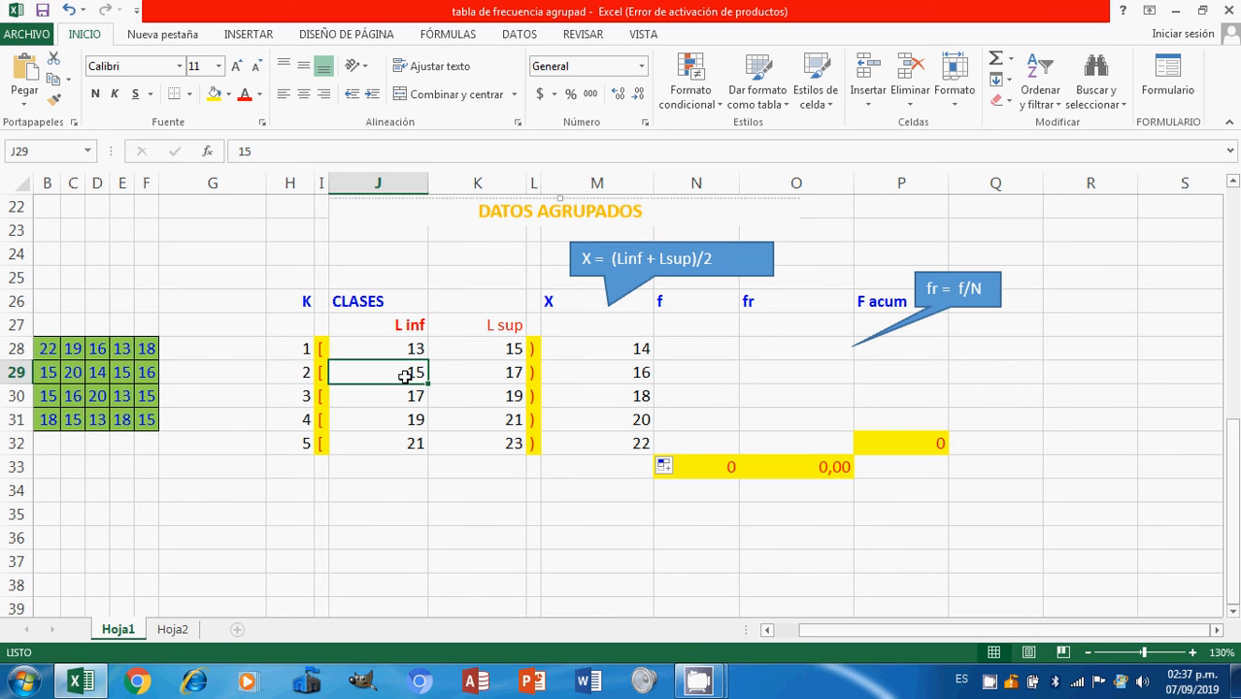
{"action": "left_click", "coordinate": [594, 369]}
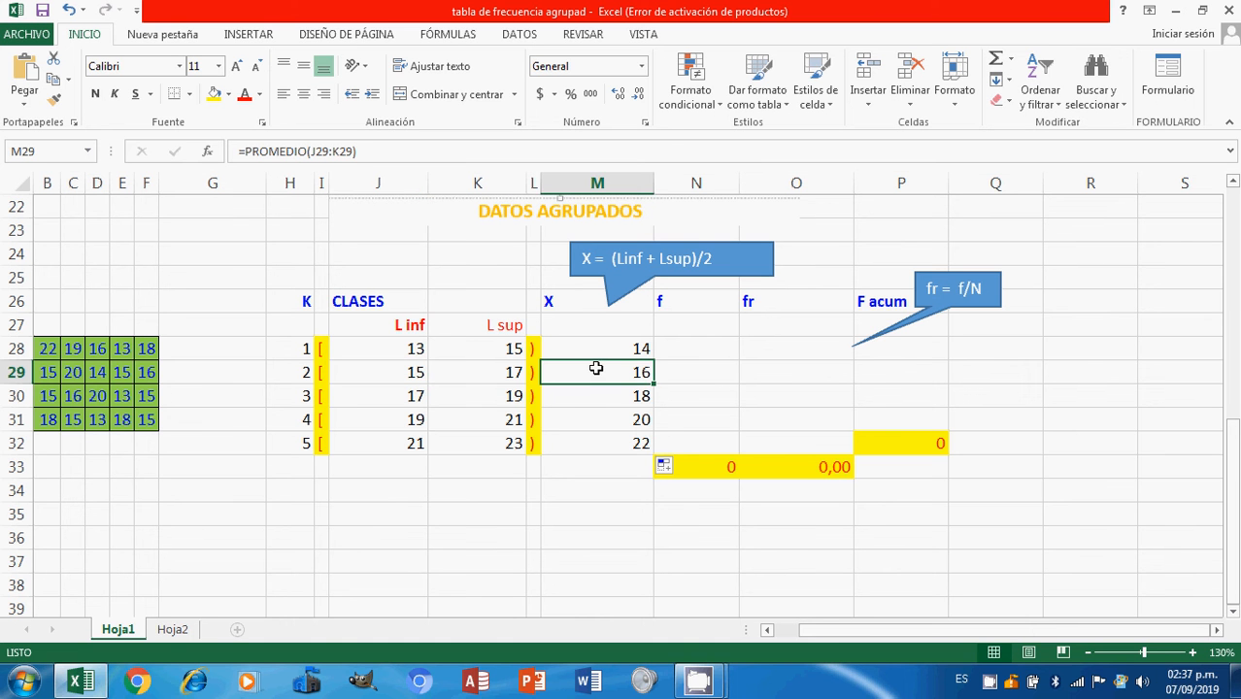
{"action": "left_click", "coordinate": [530, 377]}
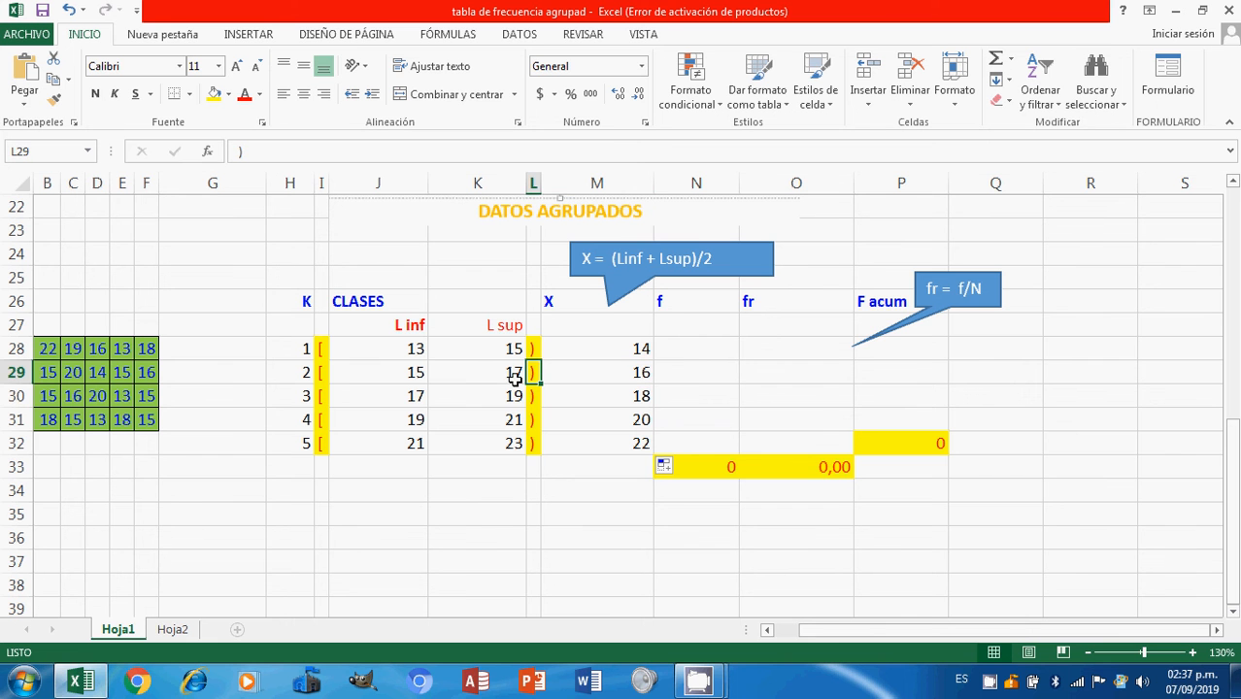
{"action": "left_click", "coordinate": [408, 398]}
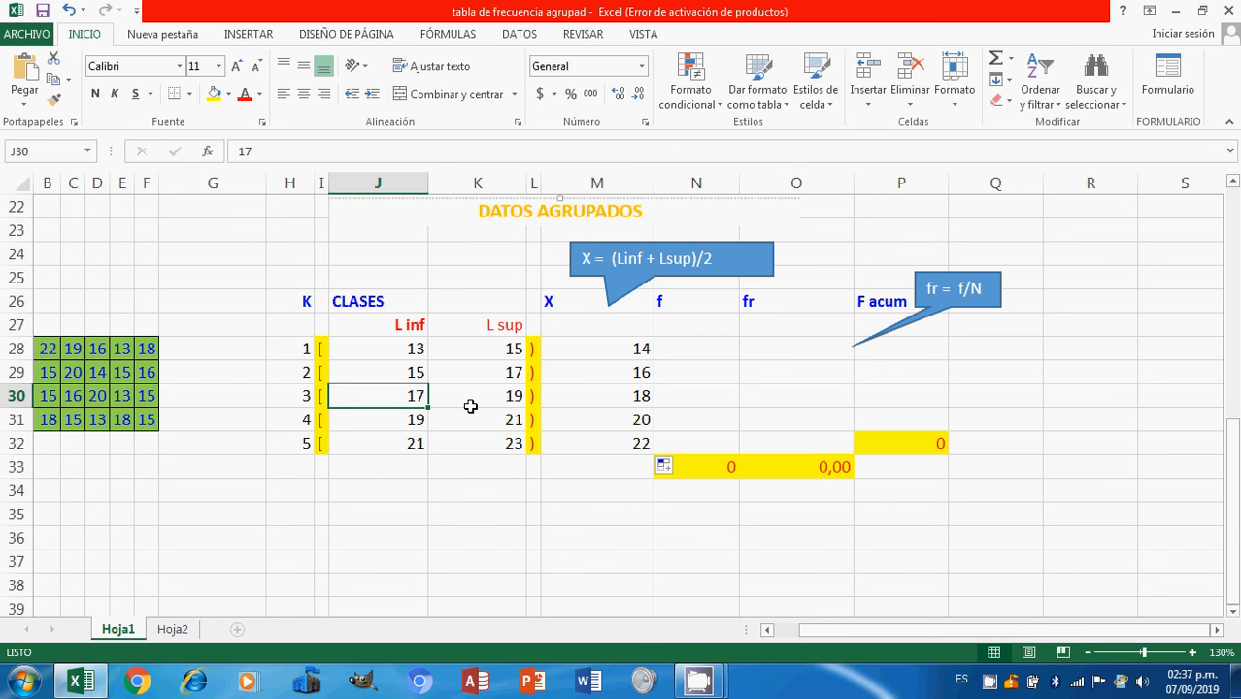
{"action": "left_click", "coordinate": [647, 396]}
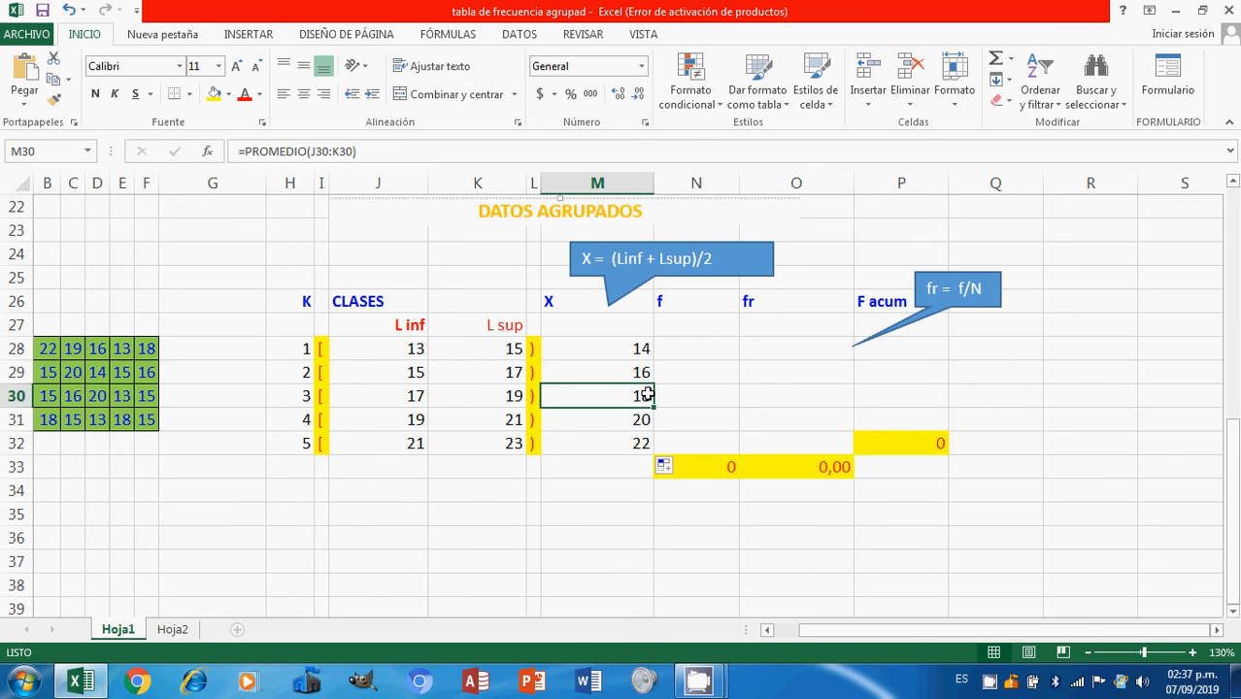
{"action": "left_click", "coordinate": [403, 419]}
{"action": "left_click", "coordinate": [633, 418]}
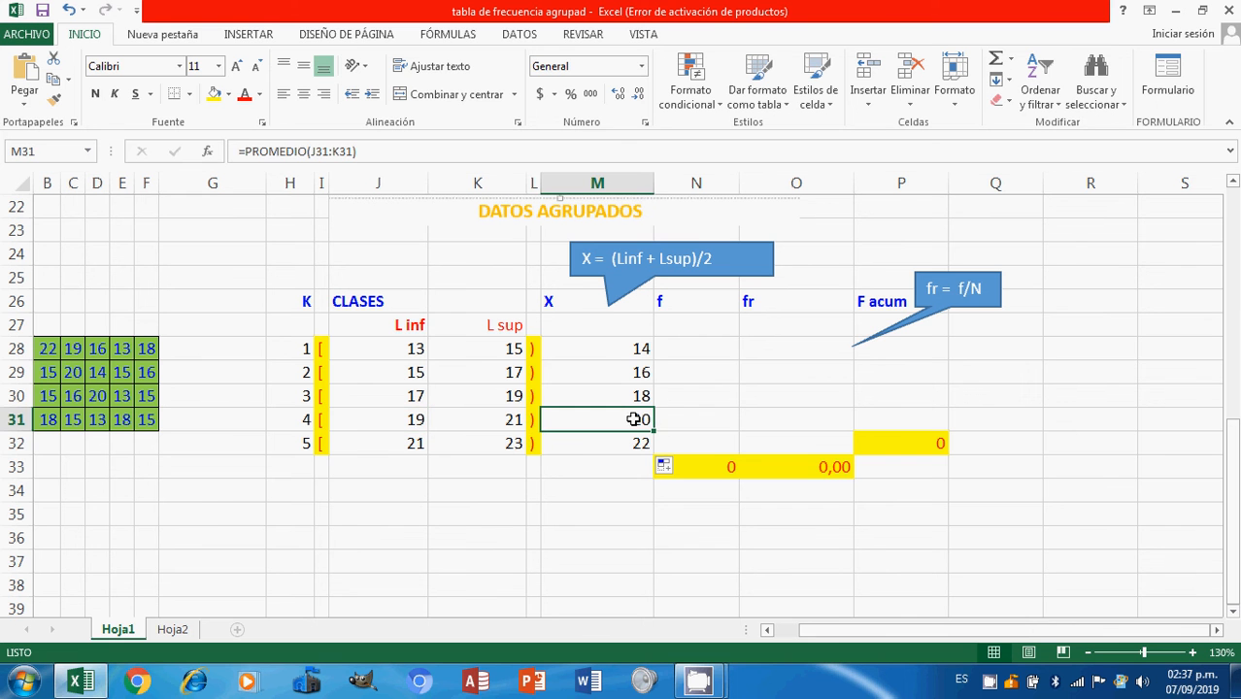
{"action": "left_click", "coordinate": [398, 439]}
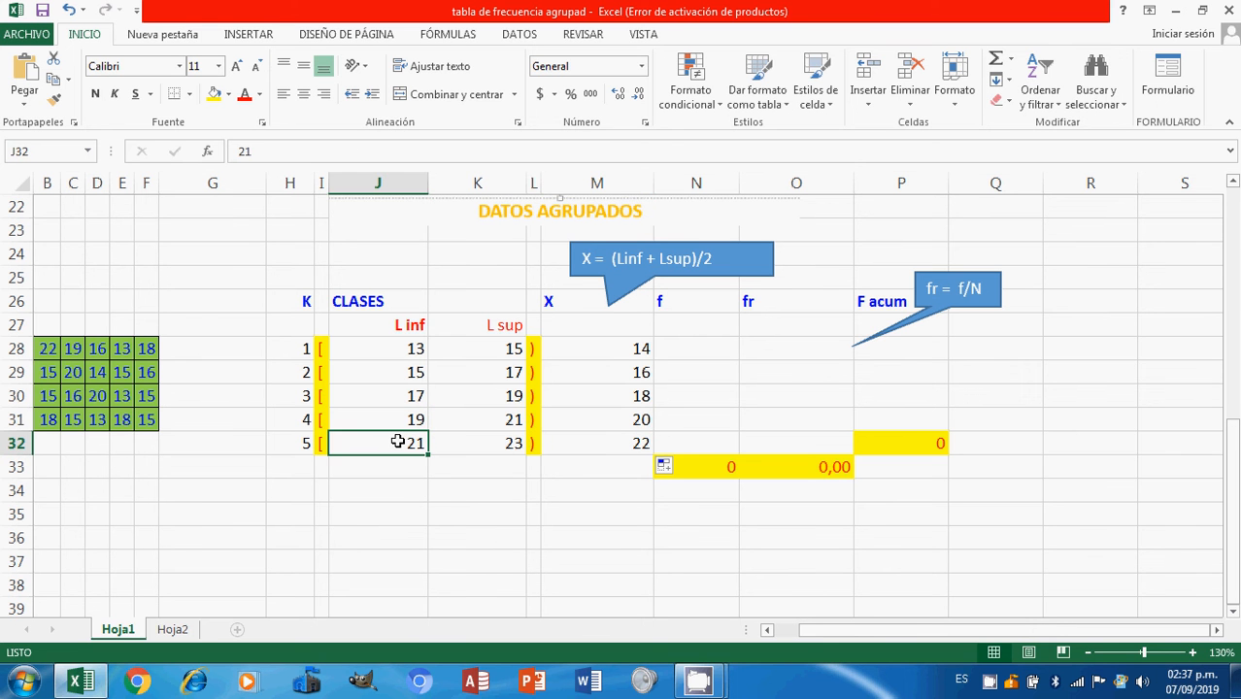
{"action": "left_click", "coordinate": [583, 447]}
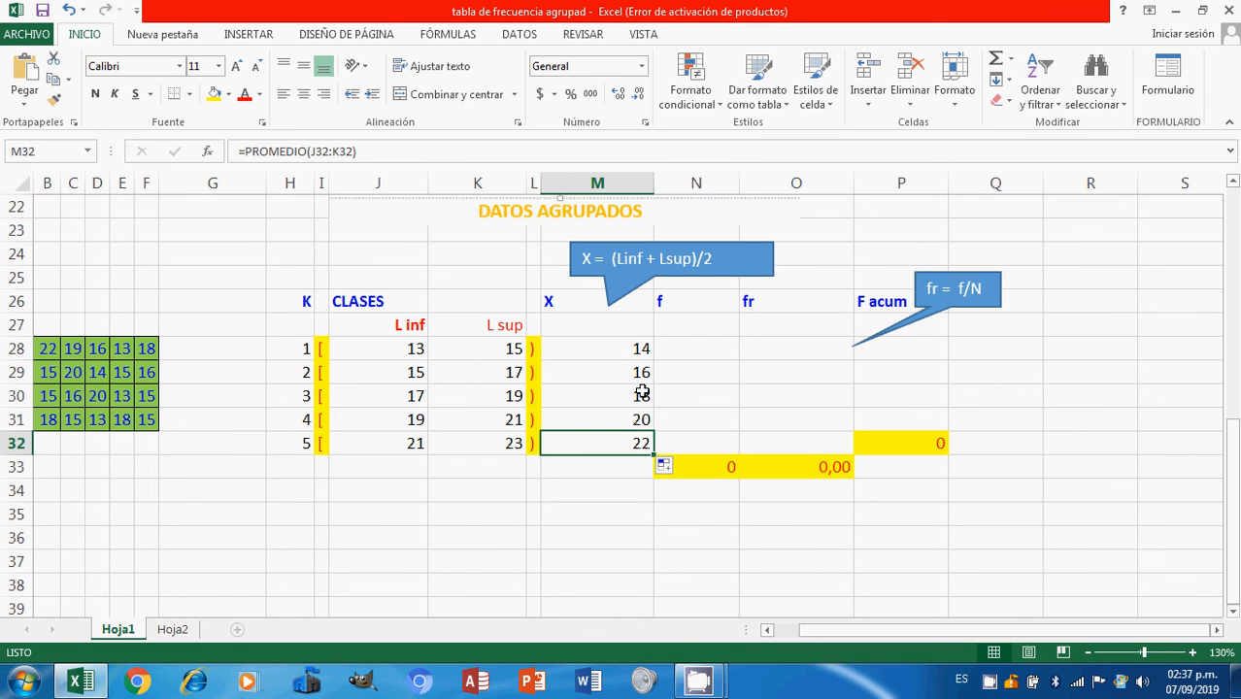
Enter 4 as the first class's frequency f in N28
{"action": "left_click", "coordinate": [695, 349]}
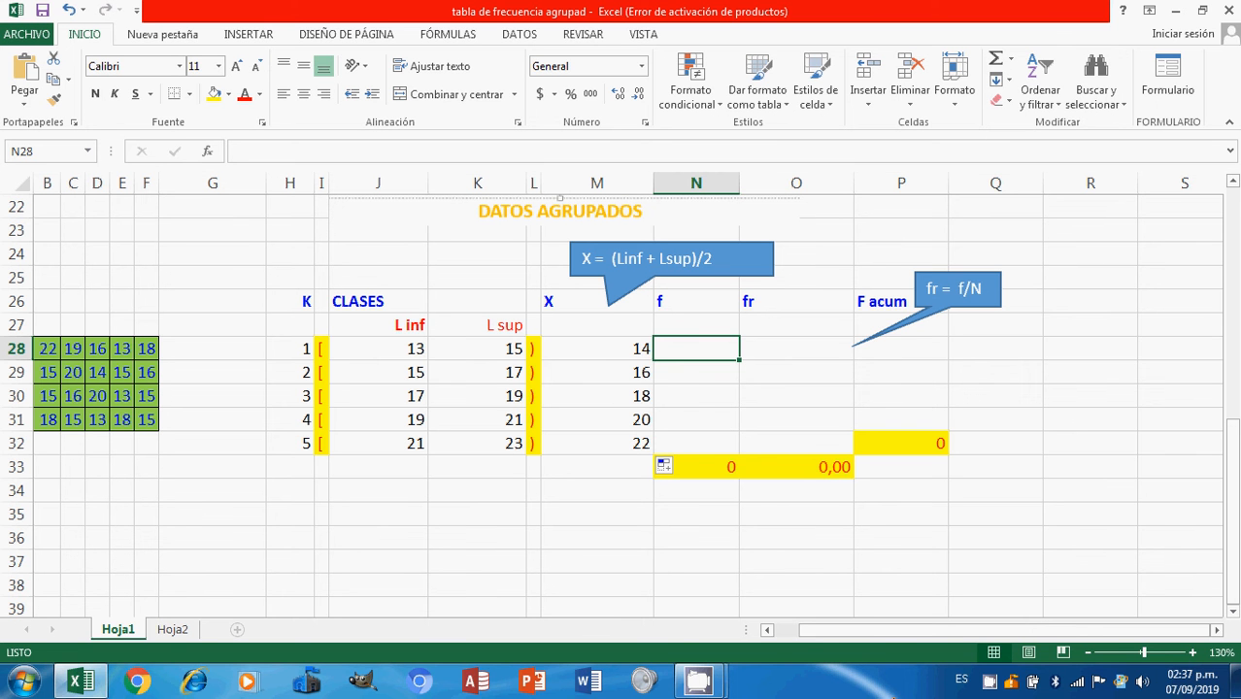
{"action": "type", "text": "4"}
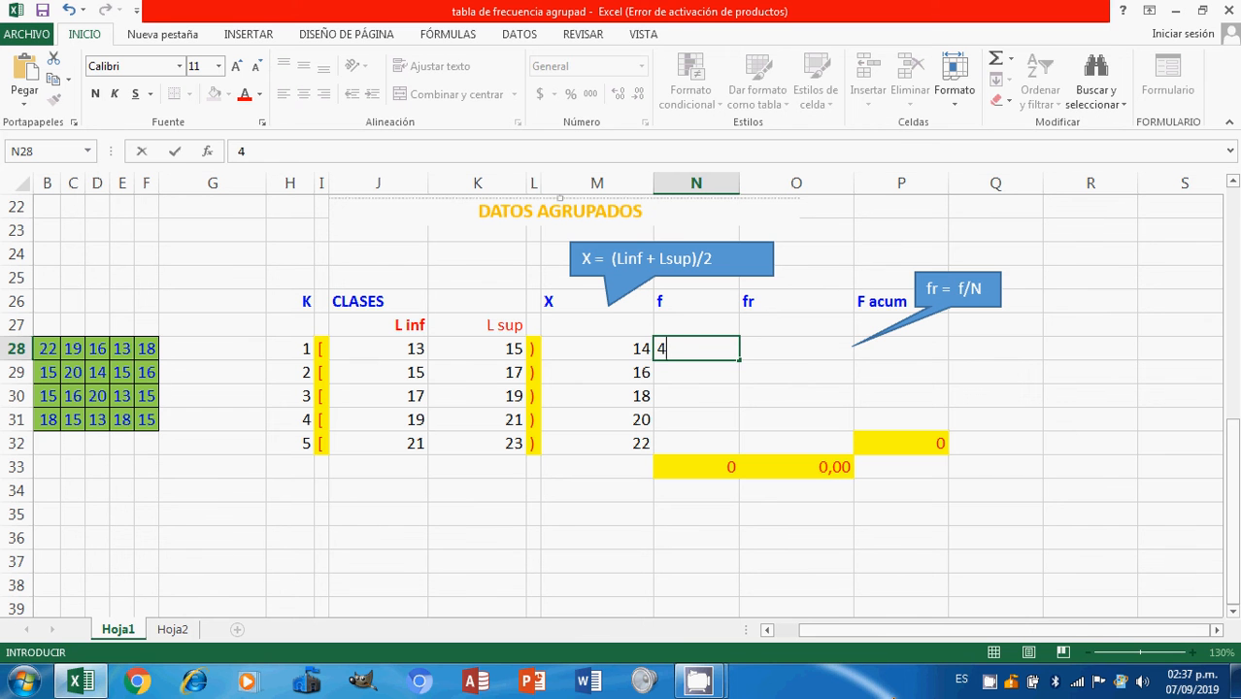
{"action": "key", "text": "Return"}
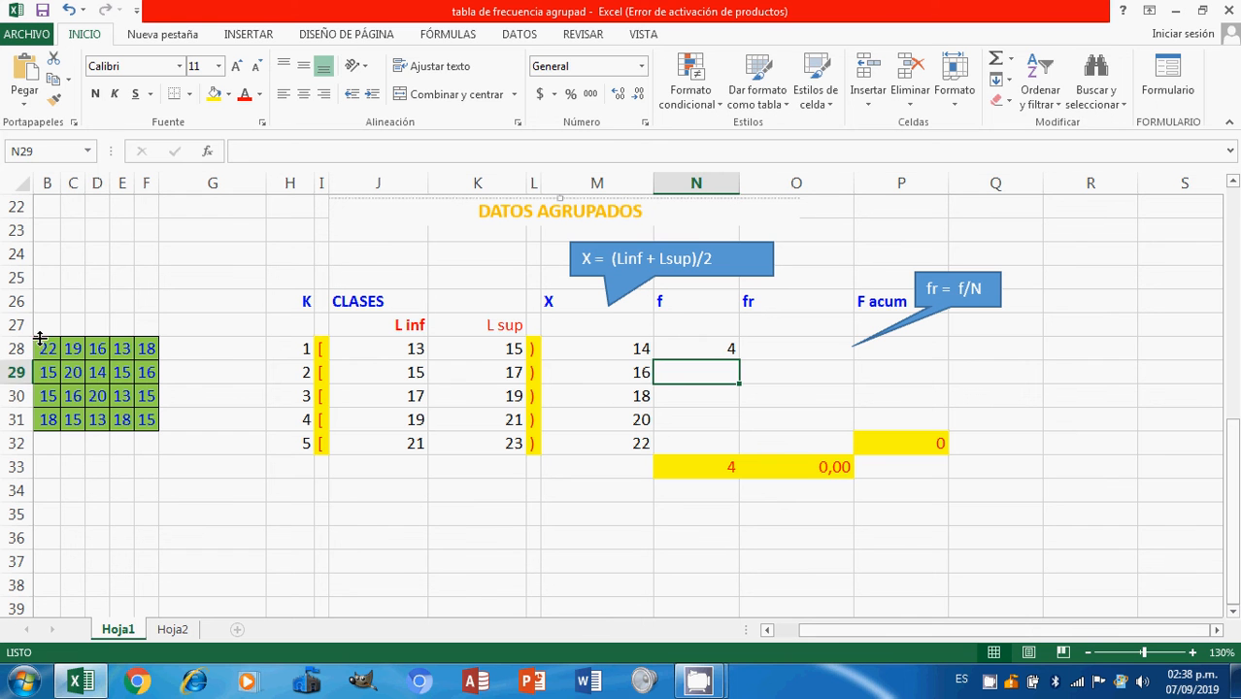
Count the data values from 15 to below 17 in B28:F31 and enter 9 as the second class's frequency in N29
{"action": "left_click", "coordinate": [97, 352]}
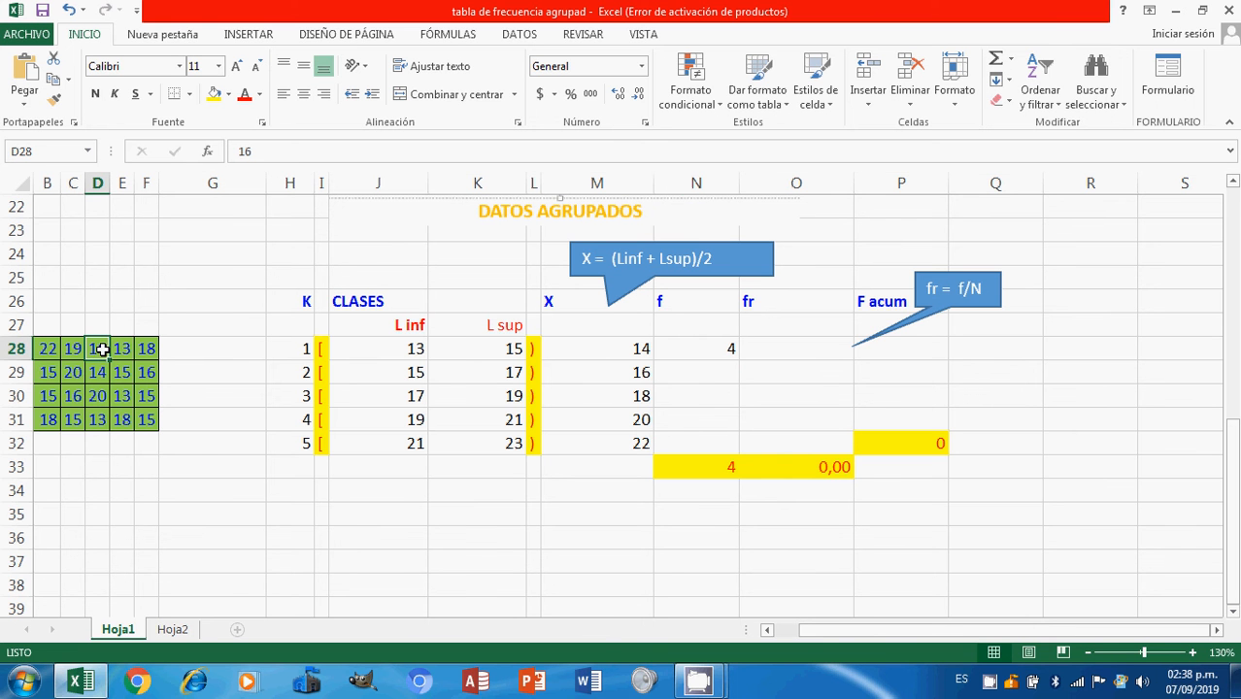
{"action": "left_click", "coordinate": [55, 377]}
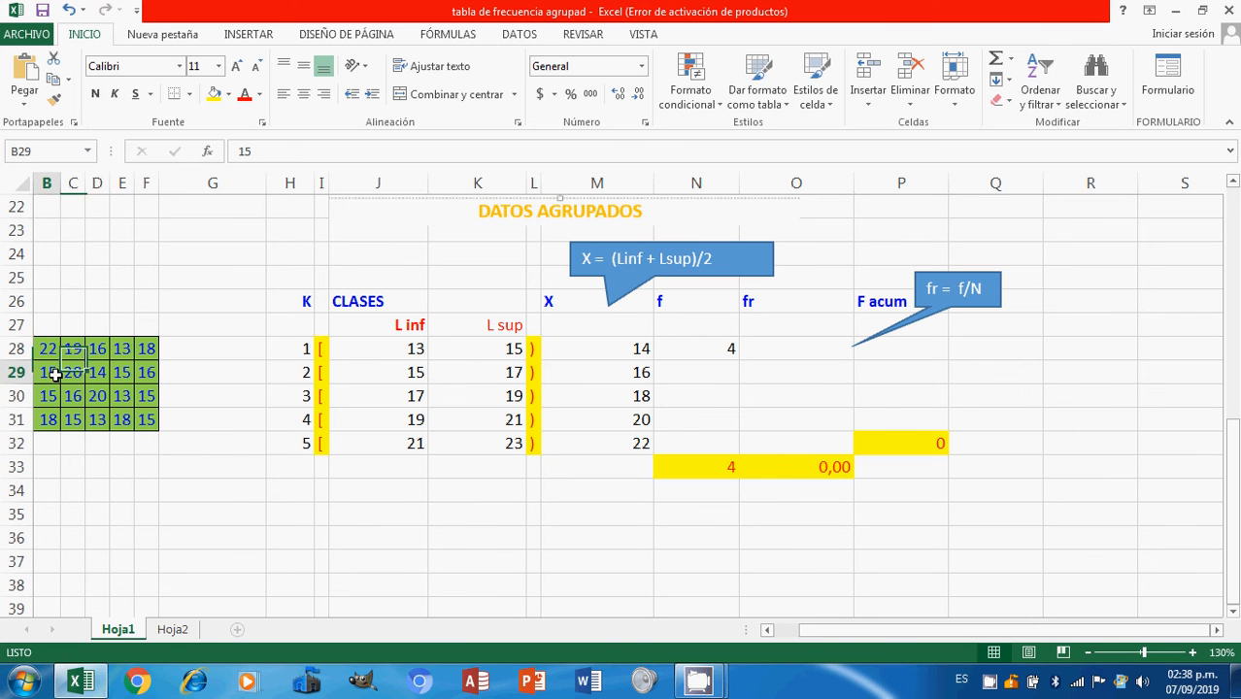
{"action": "left_click", "coordinate": [124, 373]}
{"action": "left_click", "coordinate": [146, 373]}
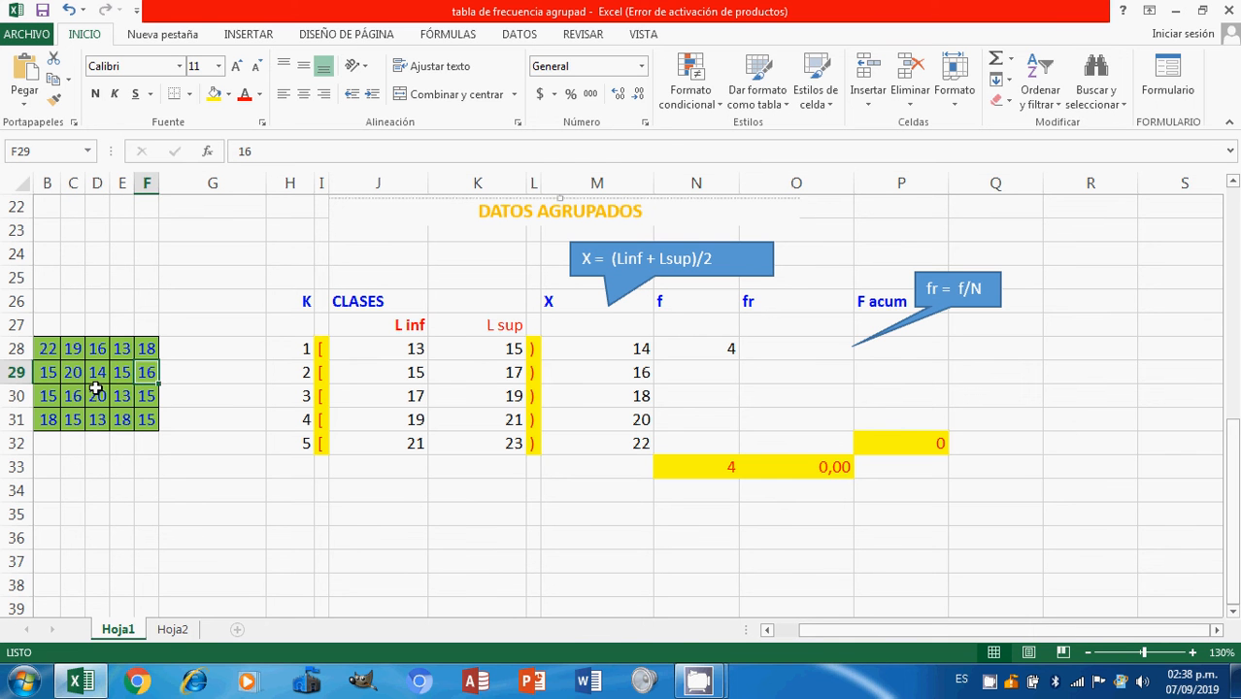
{"action": "left_click", "coordinate": [50, 396]}
{"action": "left_click", "coordinate": [82, 398]}
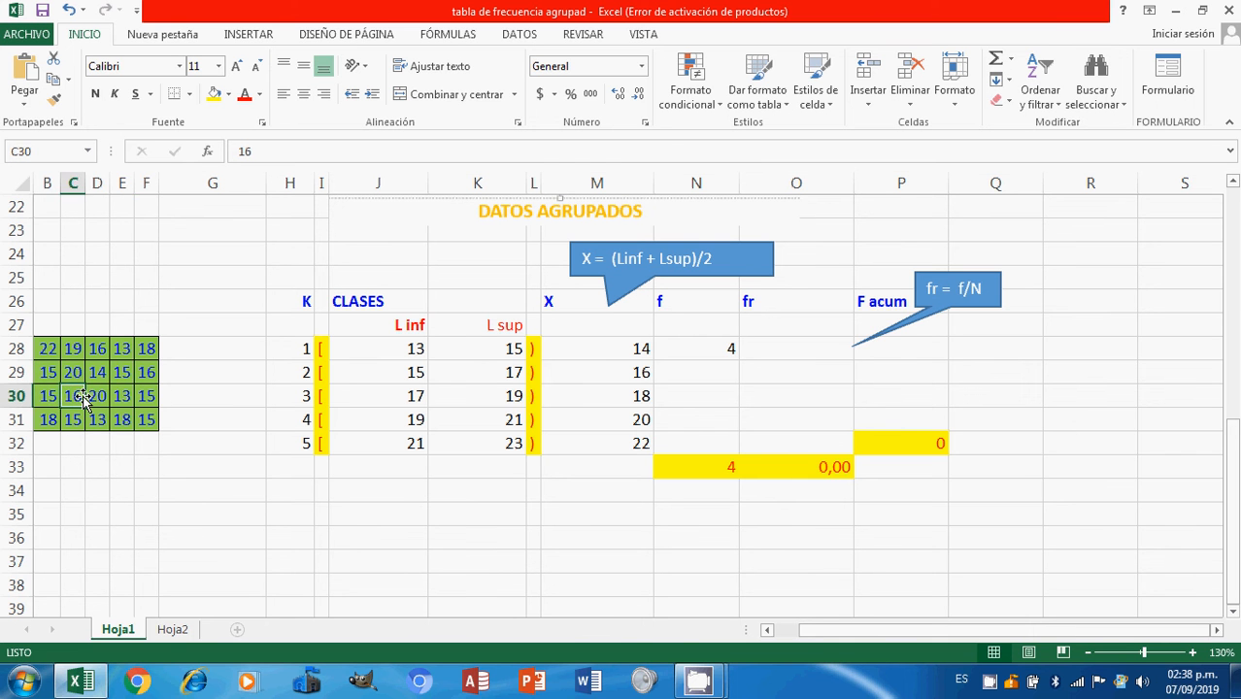
{"action": "left_click", "coordinate": [147, 397]}
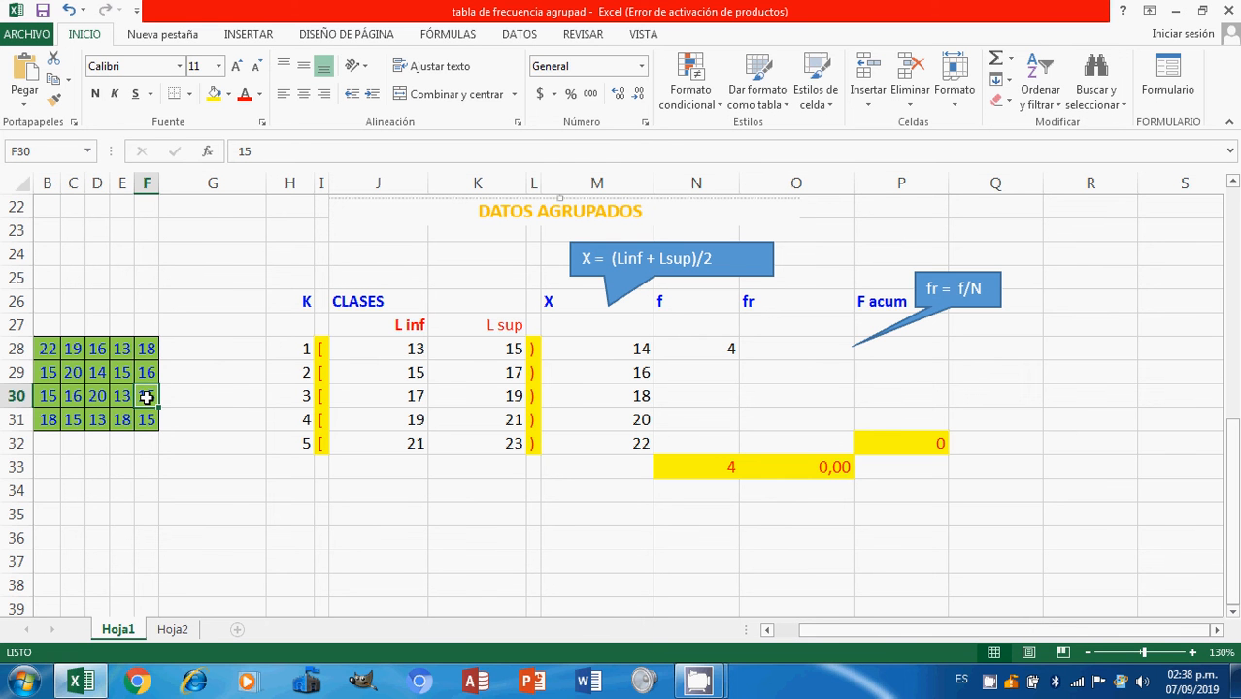
{"action": "left_click", "coordinate": [73, 420]}
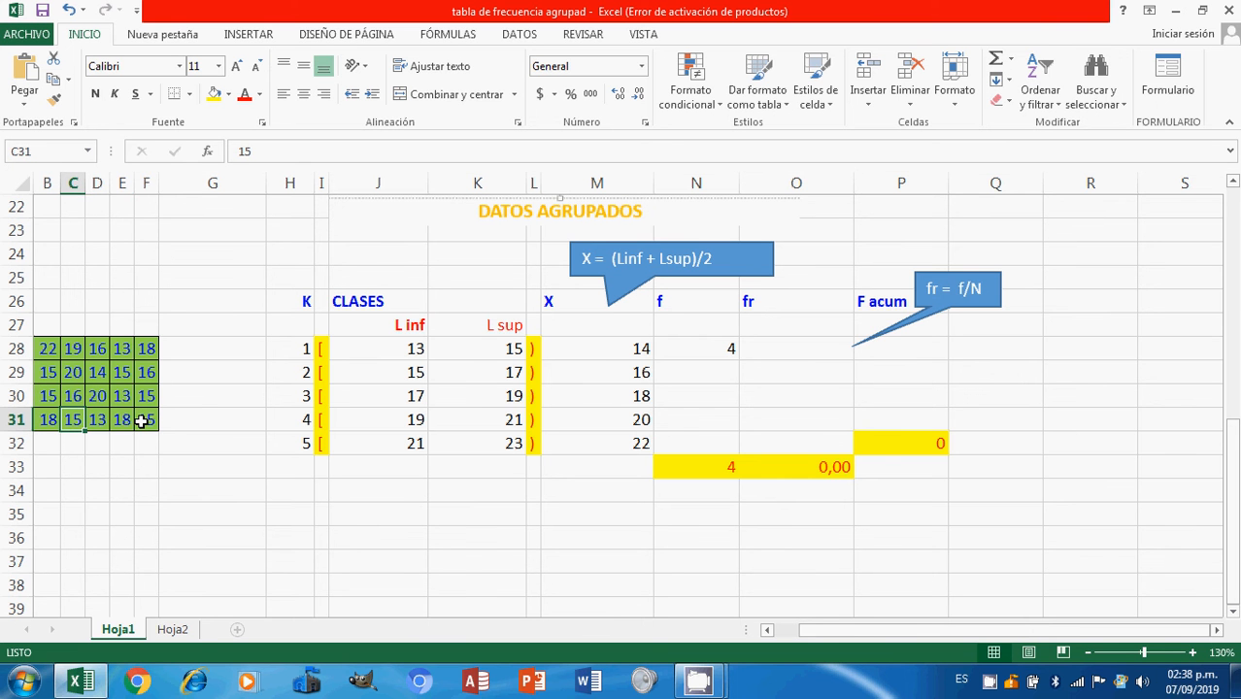
{"action": "left_click", "coordinate": [141, 421]}
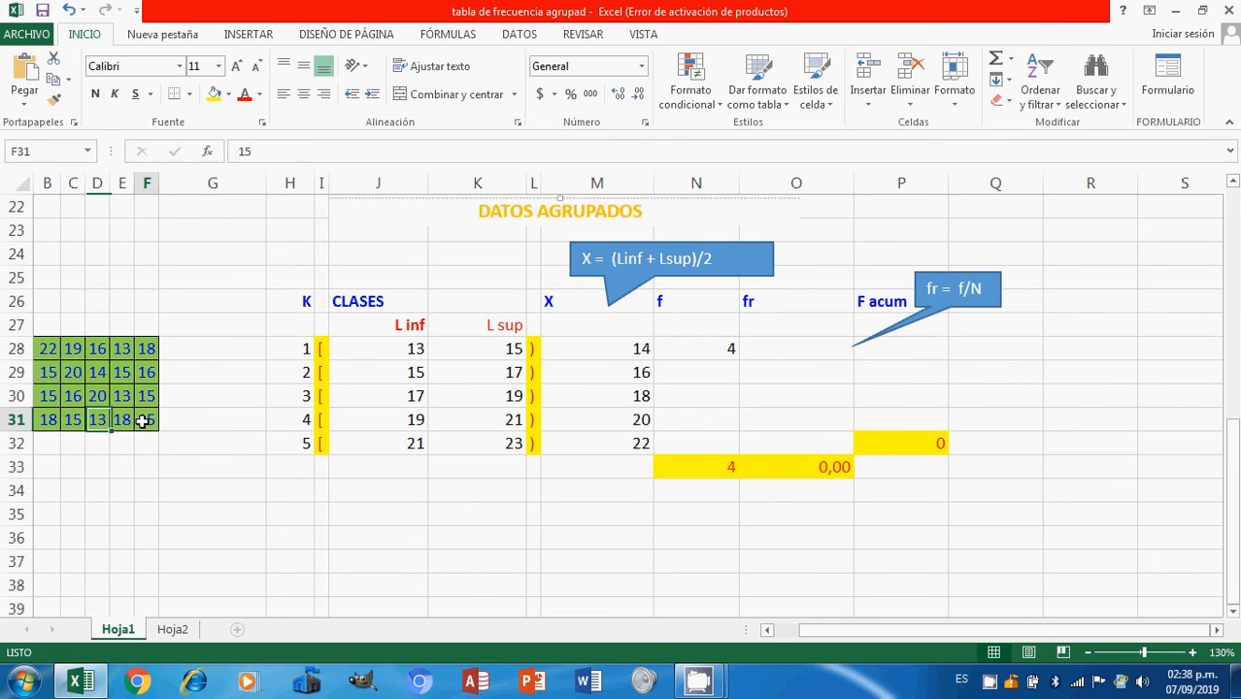
{"action": "left_click", "coordinate": [730, 375]}
{"action": "type", "text": "9"}
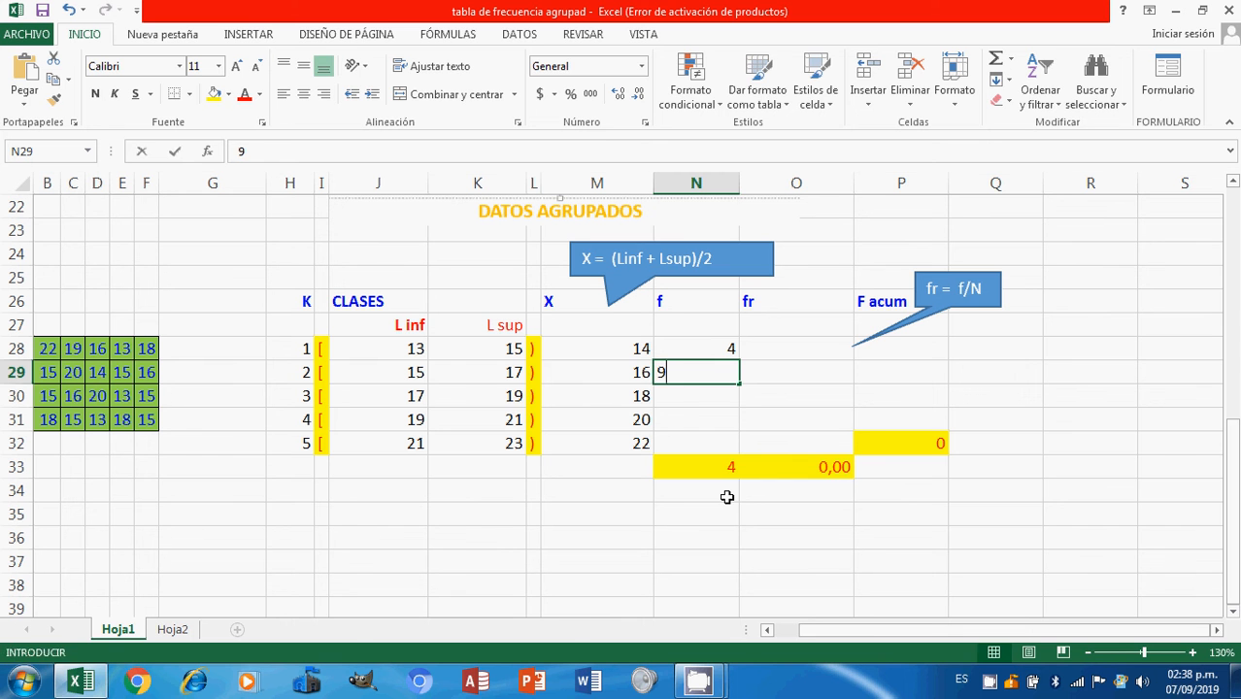
{"action": "key", "text": "Return"}
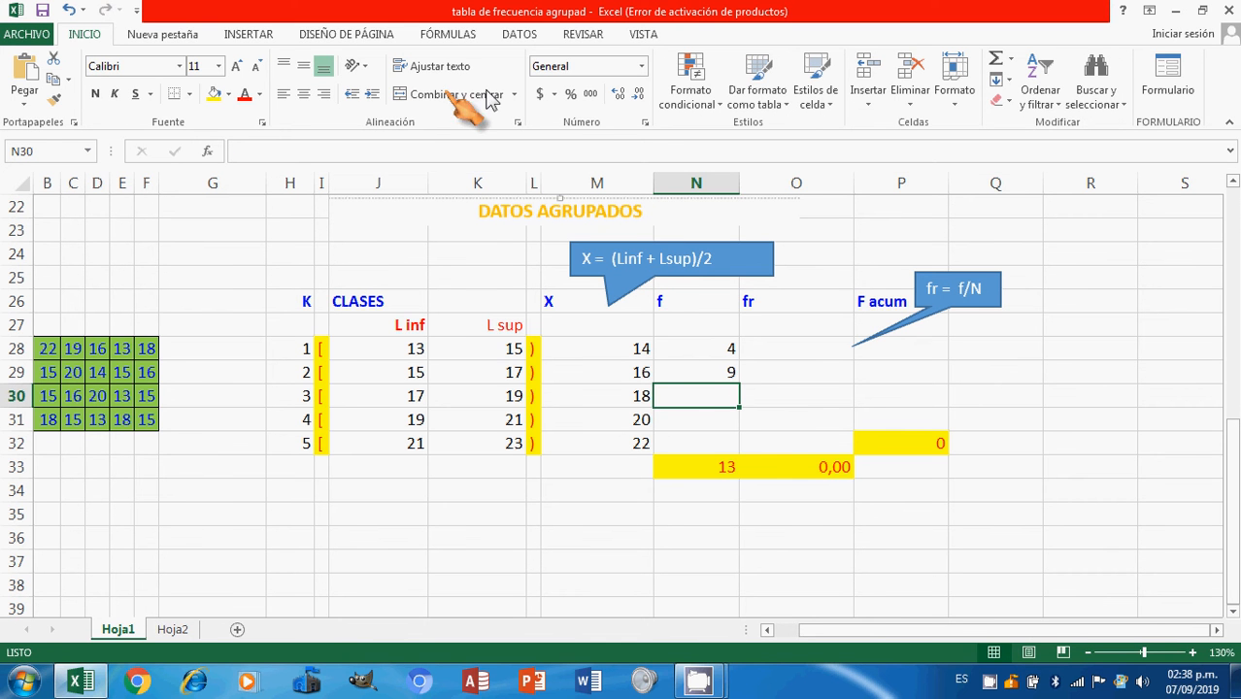
Count the data values from 17 to below 19 and enter 3 as the third class's frequency in N30
{"action": "left_click", "coordinate": [714, 466]}
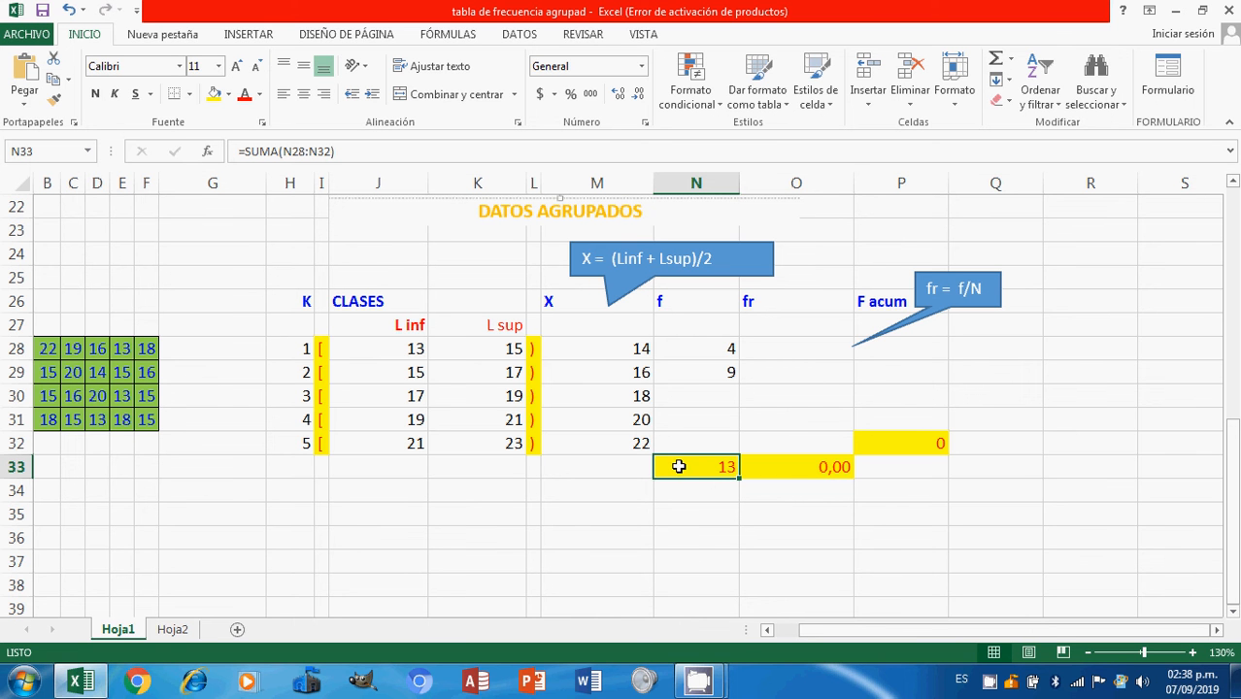
{"action": "left_click", "coordinate": [416, 400]}
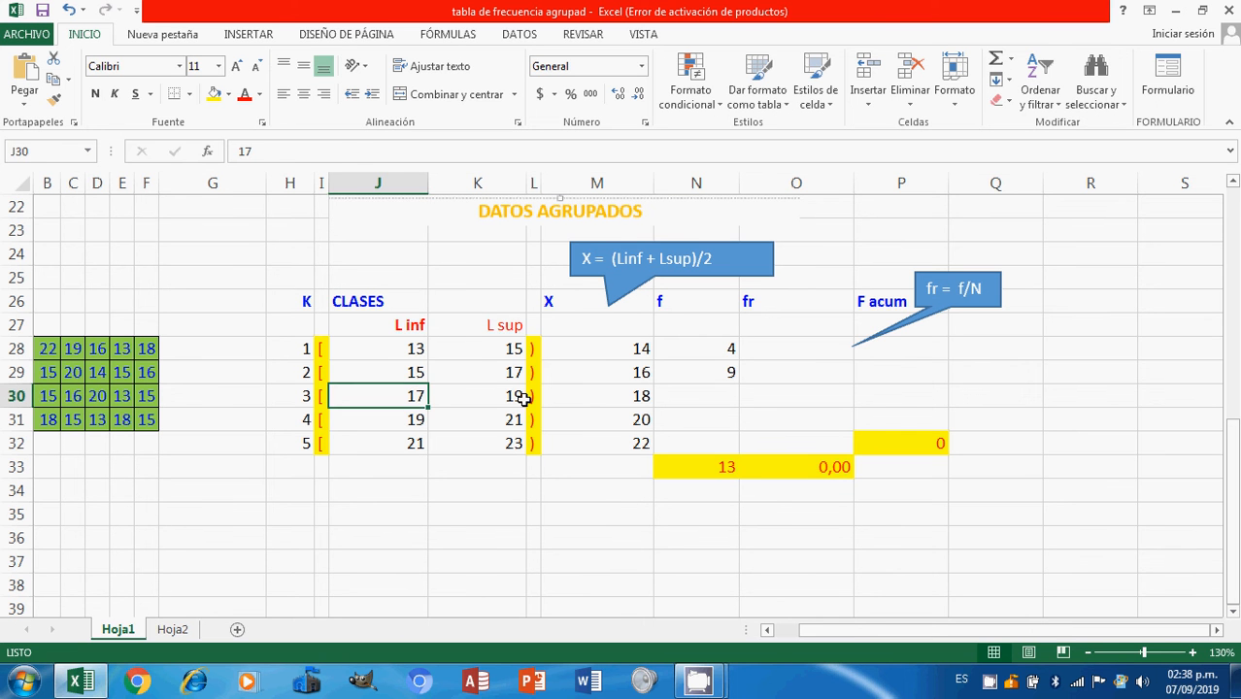
{"action": "left_click", "coordinate": [583, 396]}
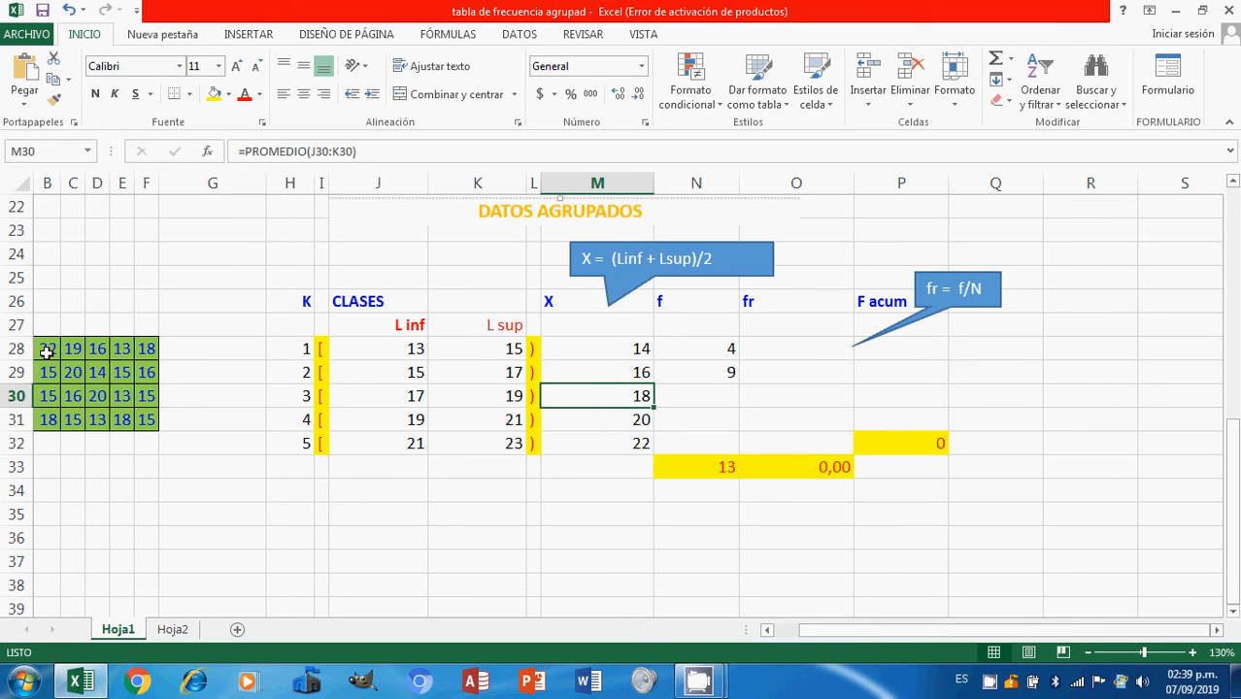
{"action": "left_click", "coordinate": [147, 351]}
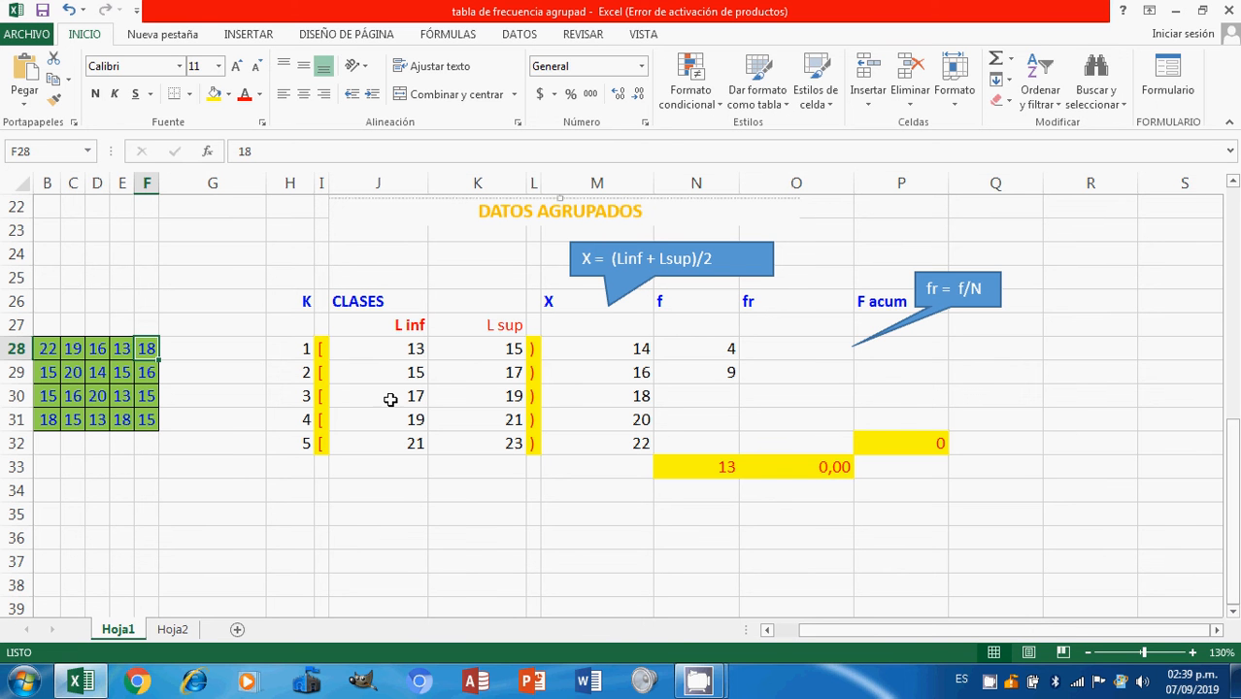
{"action": "left_click", "coordinate": [699, 396]}
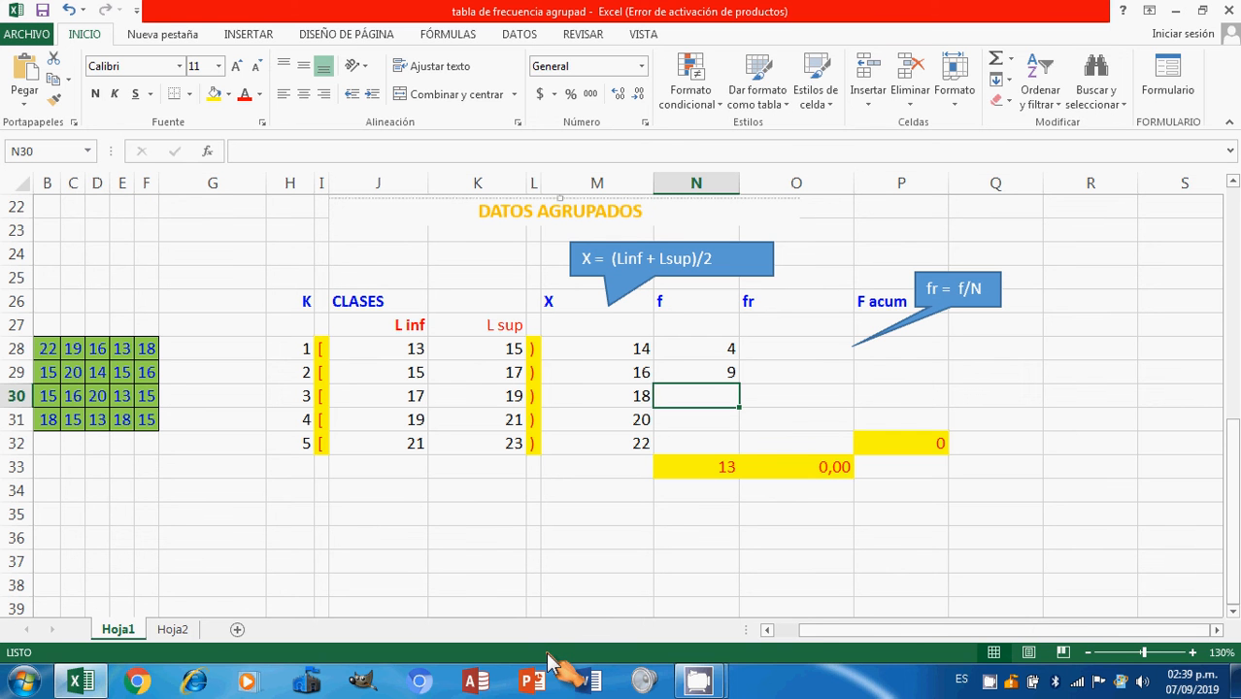
{"action": "type", "text": "3"}
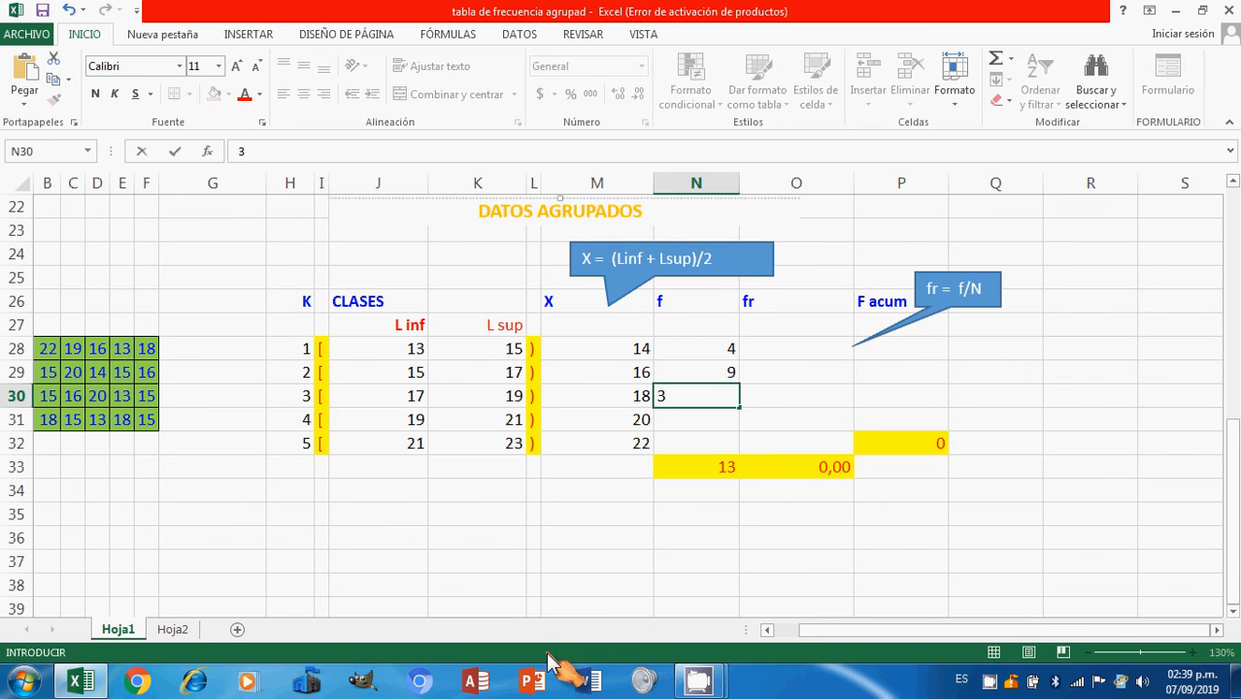
{"action": "key", "text": "Return"}
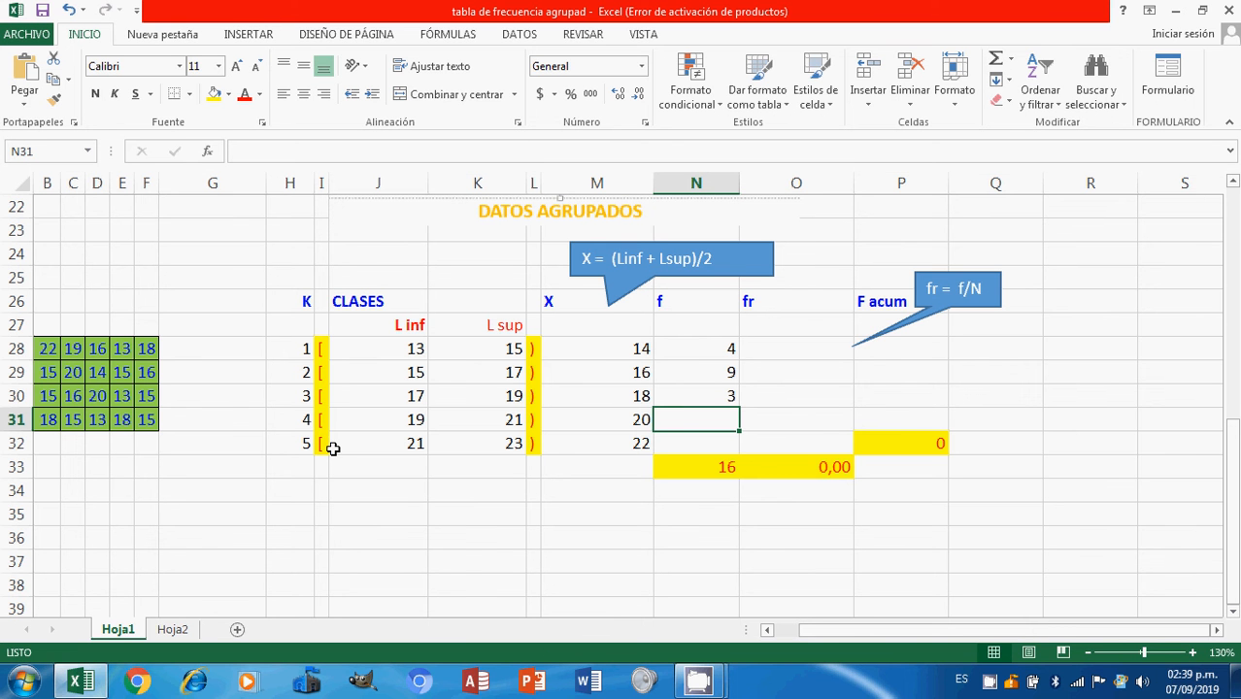
Count the data values from 19 to below 21 in B28:F31 and enter 3 as the fourth class's frequency in N31
{"action": "left_click", "coordinate": [386, 423]}
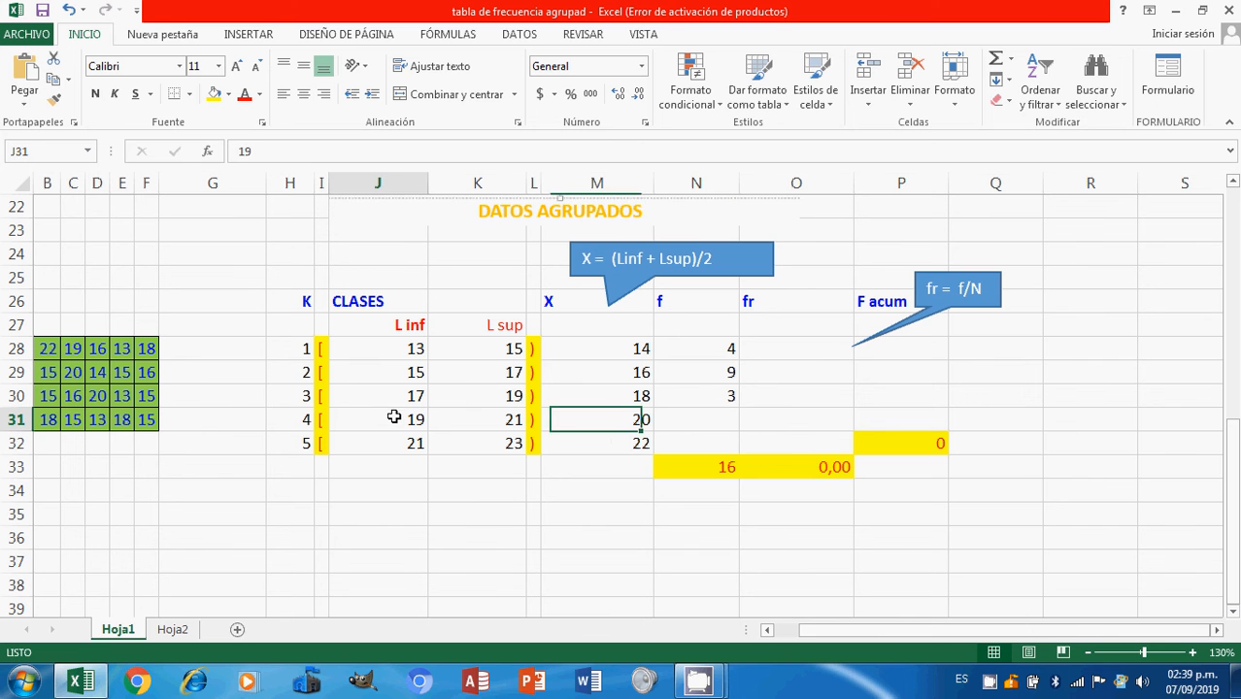
{"action": "left_click", "coordinate": [609, 421]}
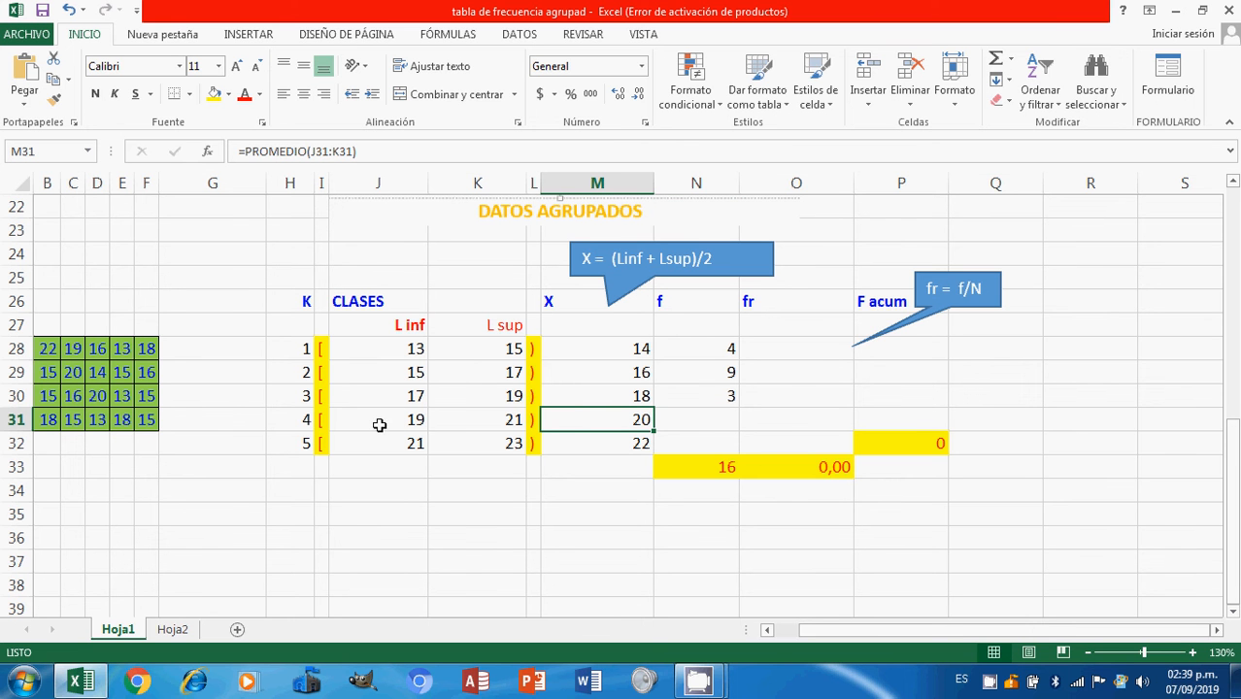
{"action": "left_click", "coordinate": [72, 349]}
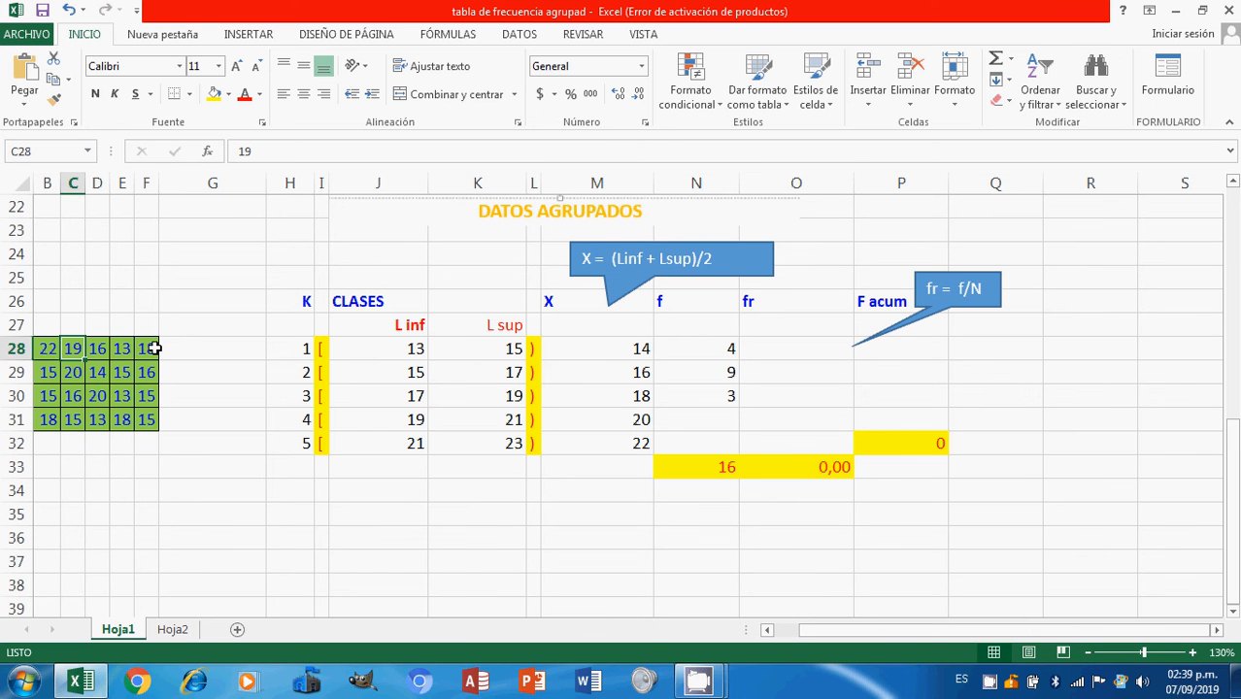
{"action": "left_click", "coordinate": [70, 374]}
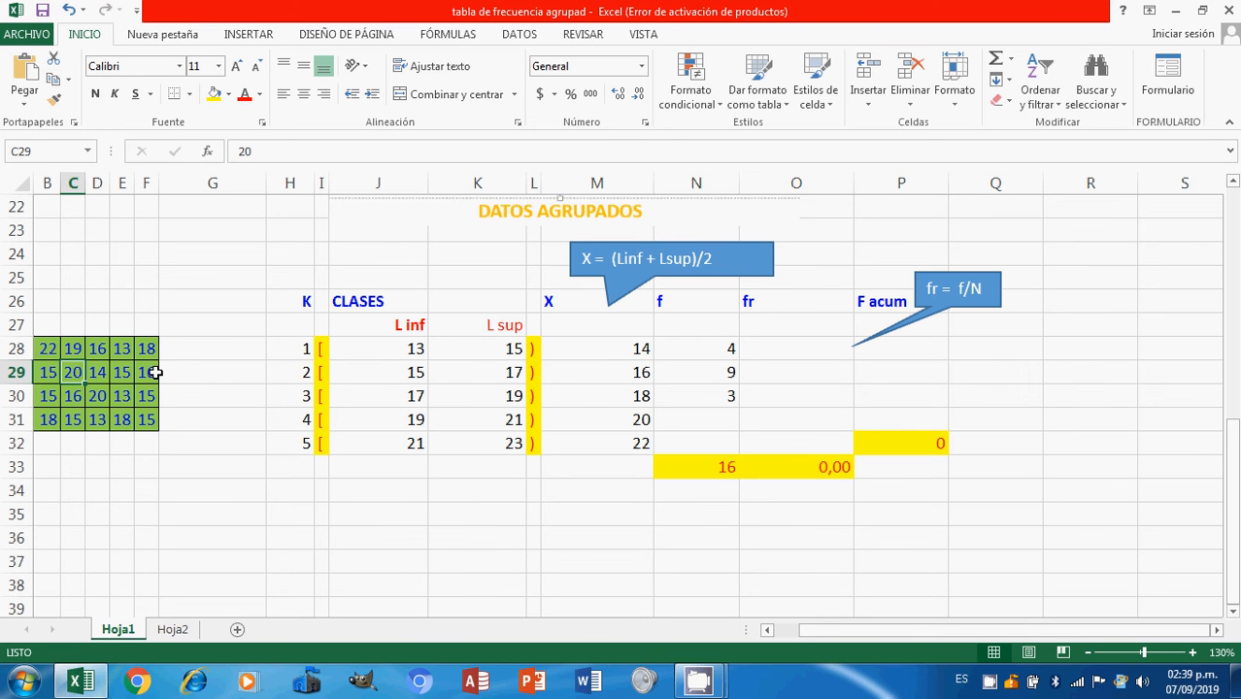
{"action": "left_click", "coordinate": [95, 395]}
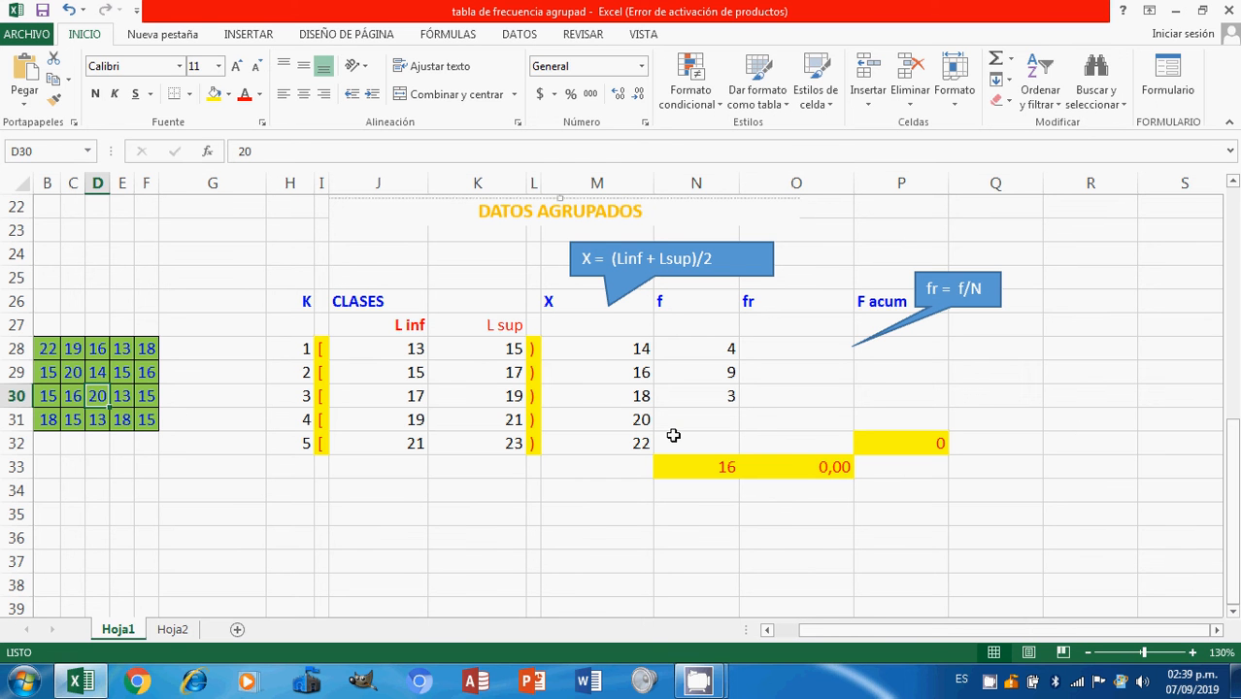
{"action": "left_click", "coordinate": [730, 417]}
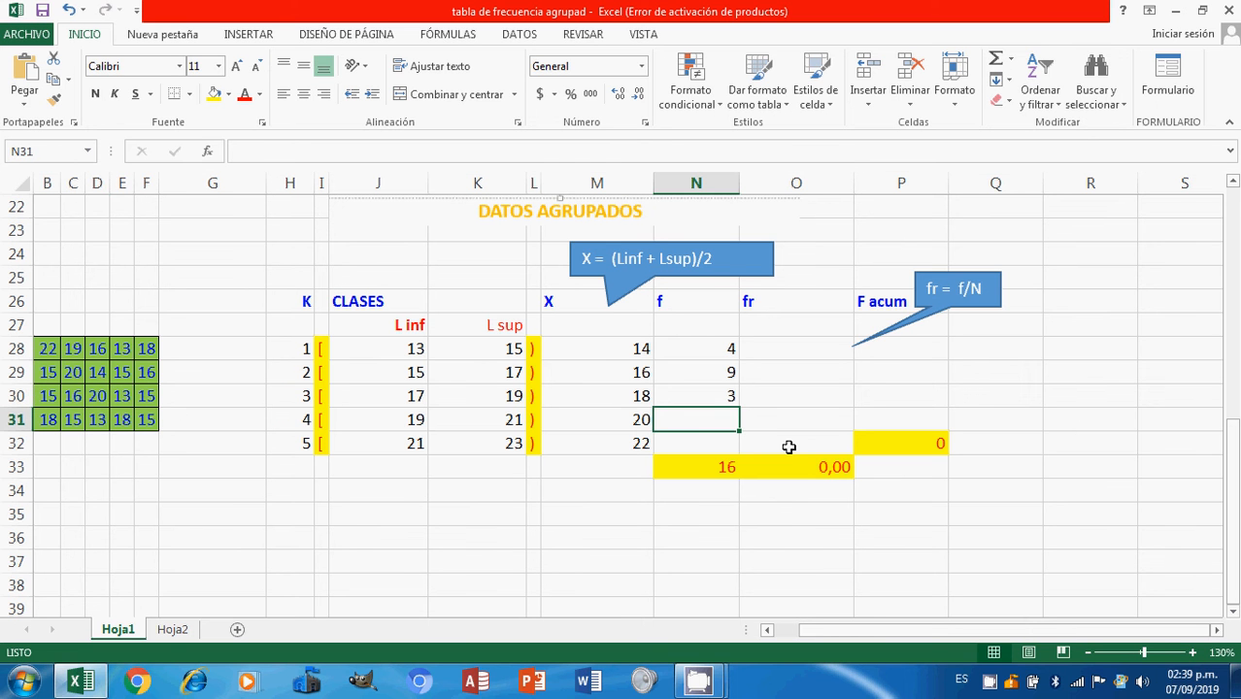
{"action": "type", "text": "3"}
{"action": "key", "text": "Return"}
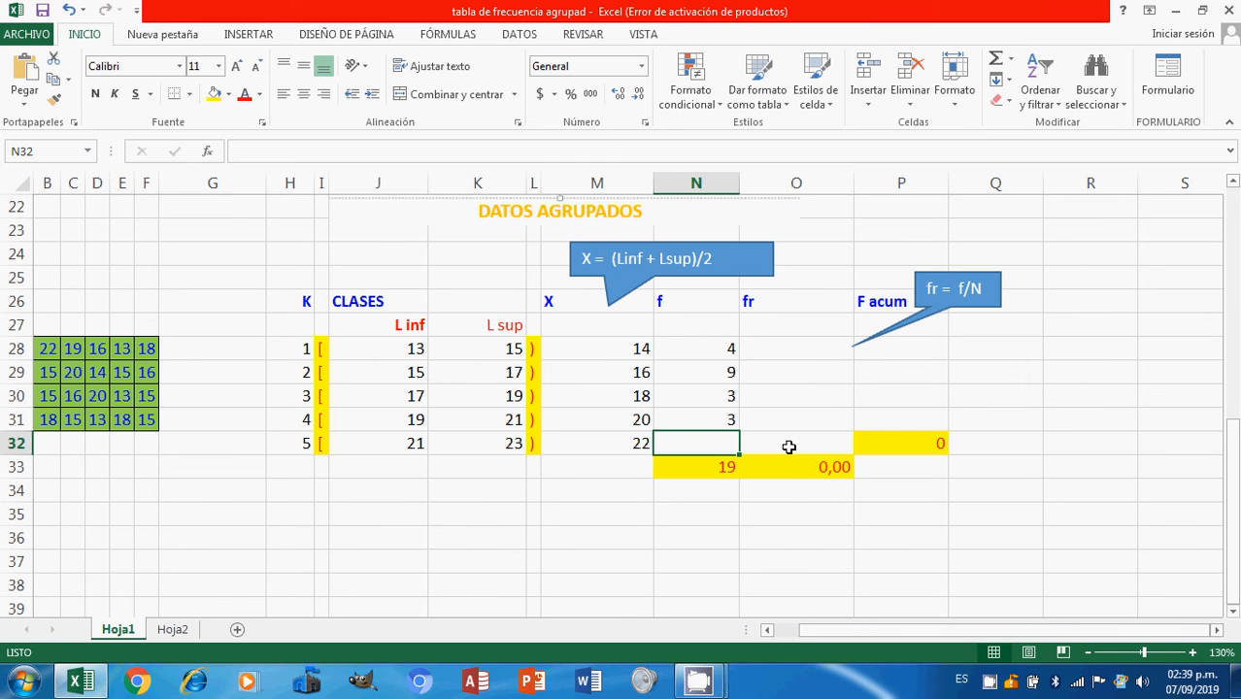
Count the data values from 21 to below 23 and enter 1 as the fifth class's frequency in N32
{"action": "left_click", "coordinate": [415, 443]}
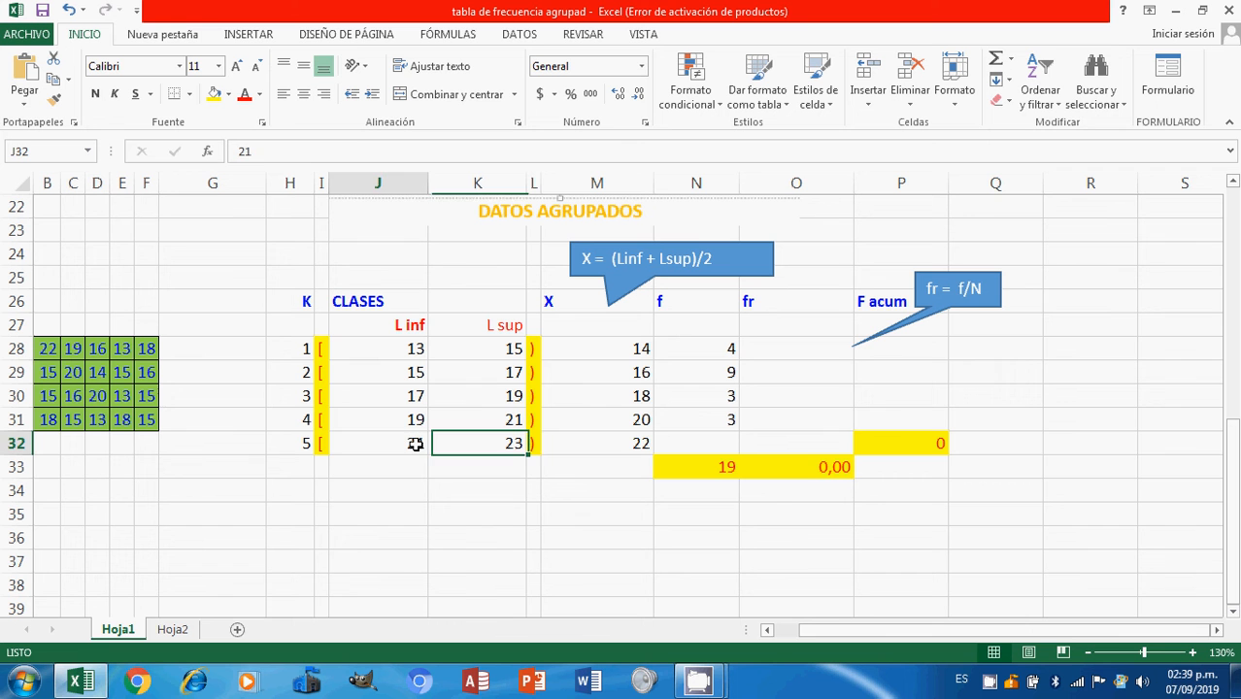
{"action": "left_click", "coordinate": [573, 443]}
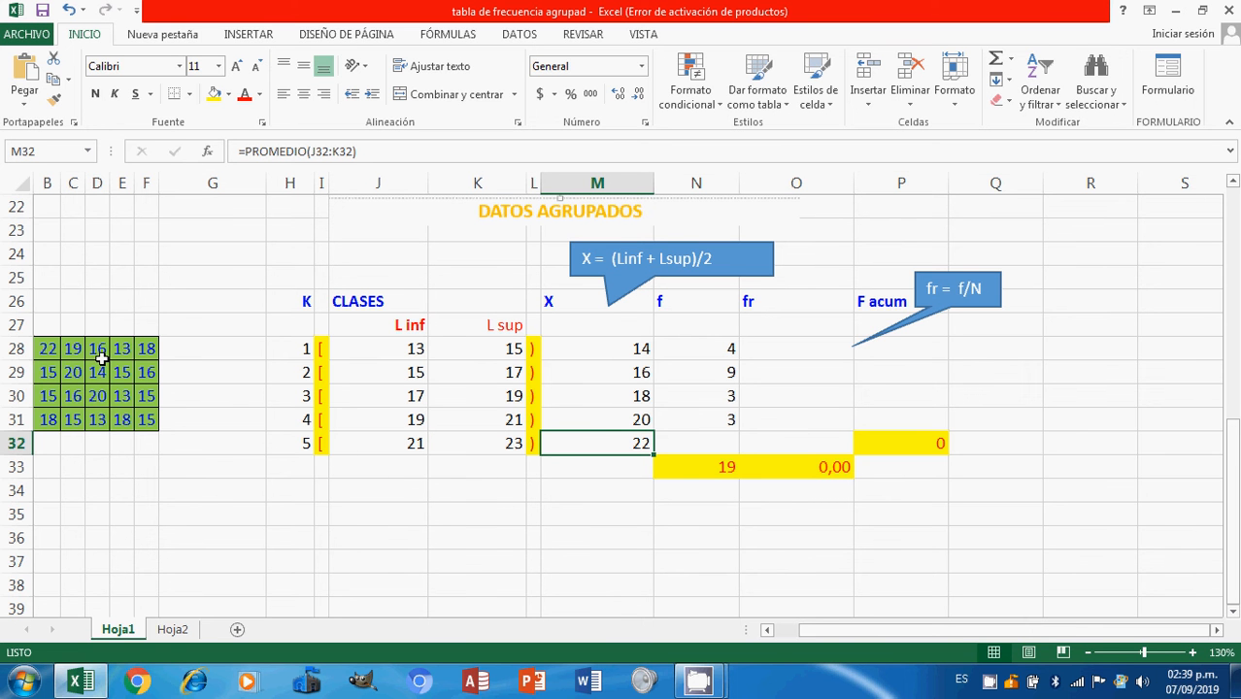
{"action": "left_click", "coordinate": [46, 349]}
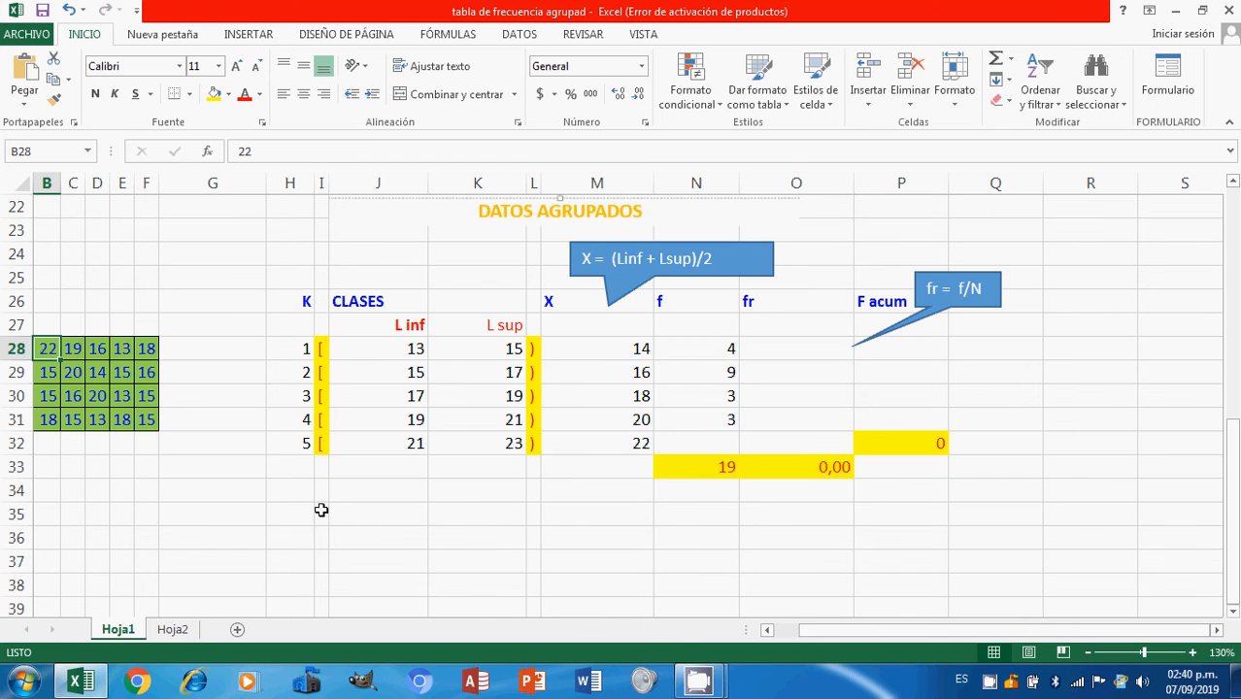
{"action": "left_click", "coordinate": [672, 450]}
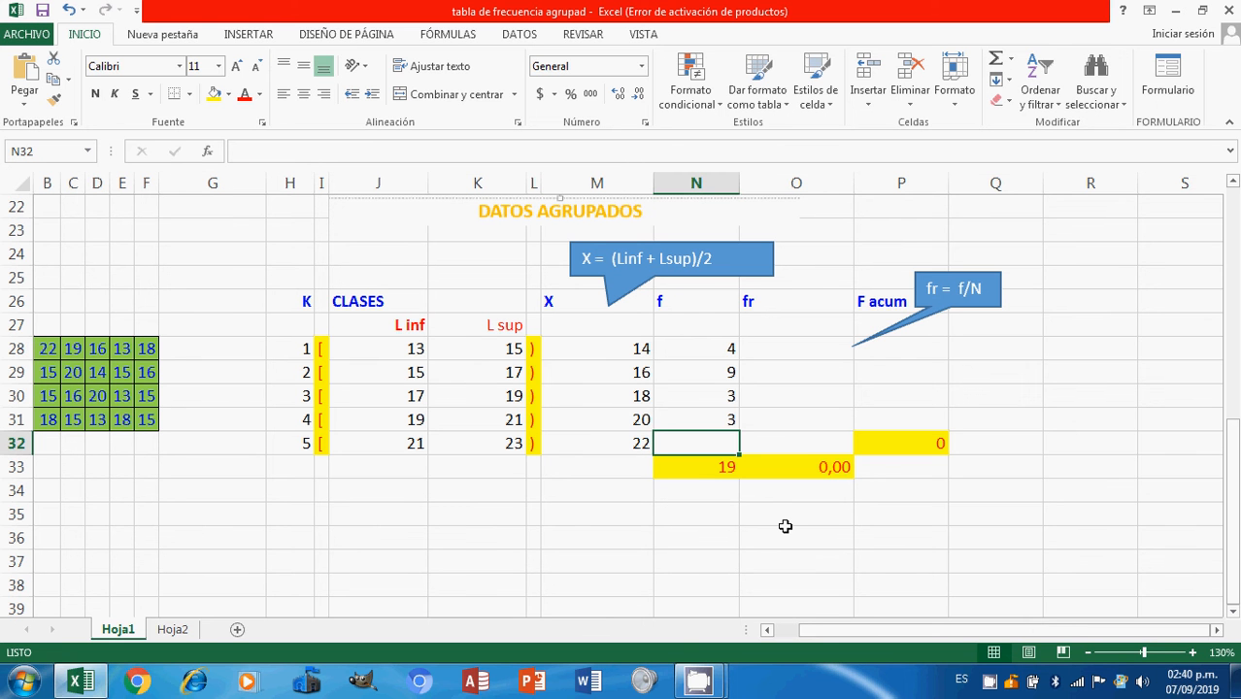
{"action": "type", "text": "1"}
{"action": "key", "text": "Return"}
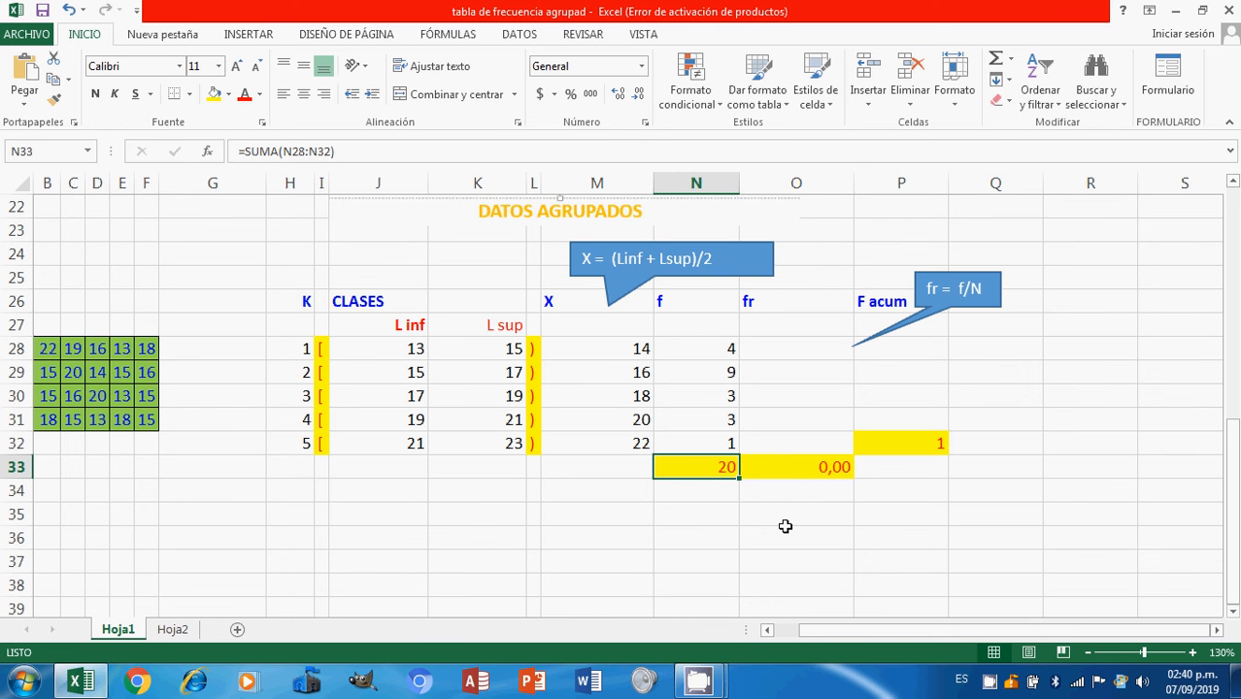
Enter the first class's relative frequency in O28 as =N28/$N$33, with the total kept as an absolute reference
{"action": "left_click", "coordinate": [778, 346]}
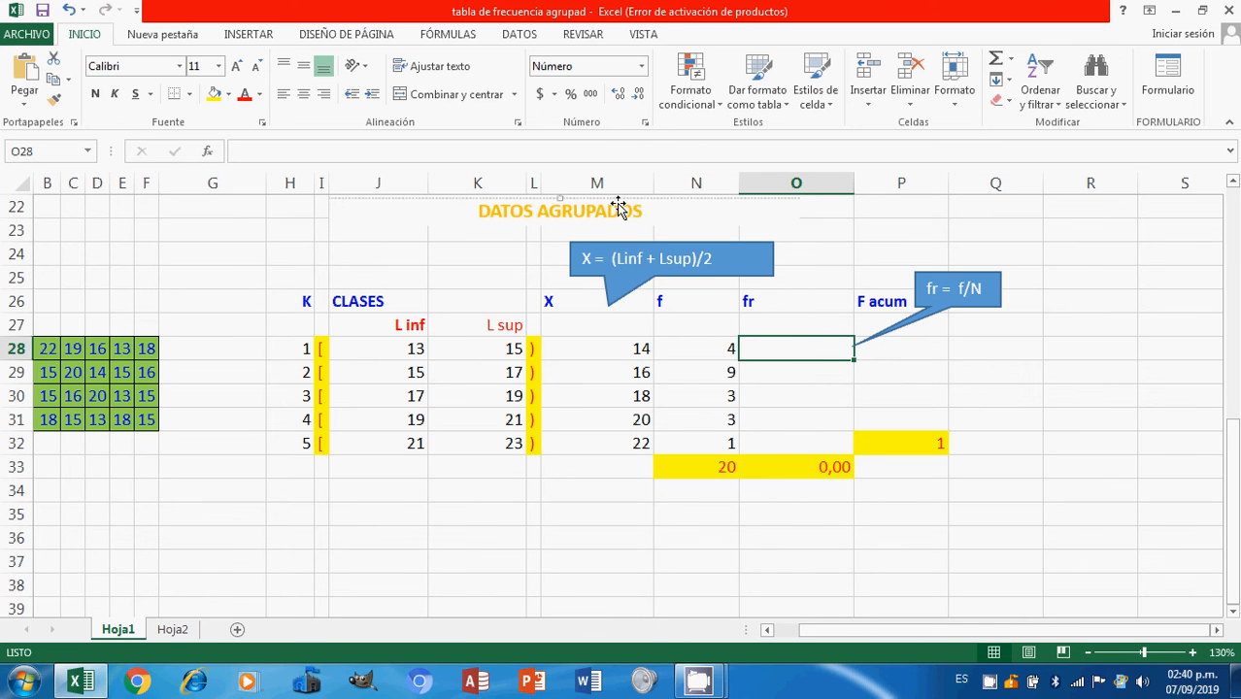
{"action": "type", "text": "="}
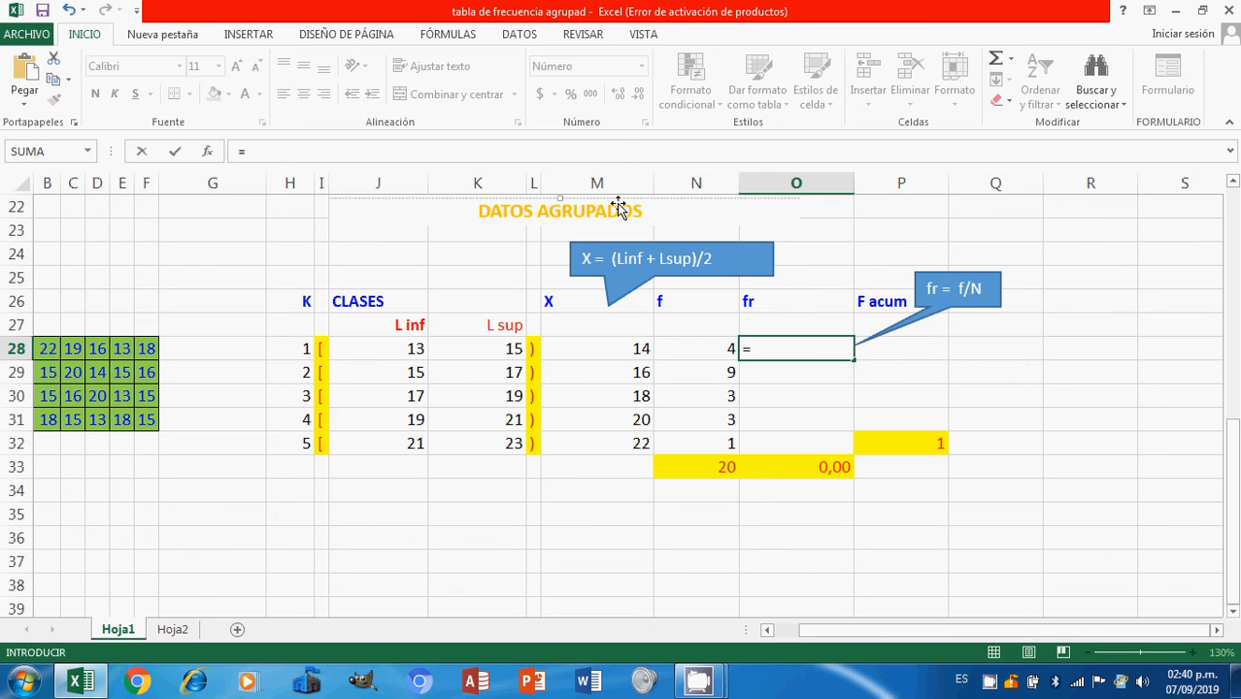
{"action": "left_click", "coordinate": [693, 359]}
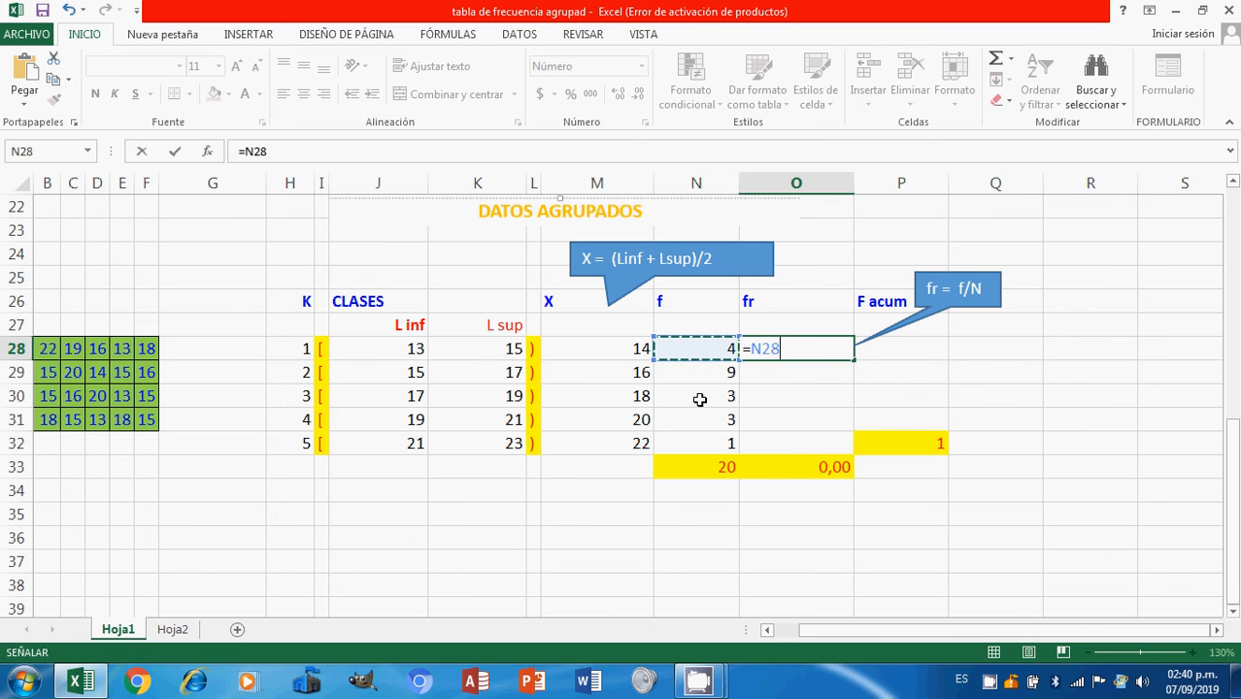
{"action": "type", "text": "/"}
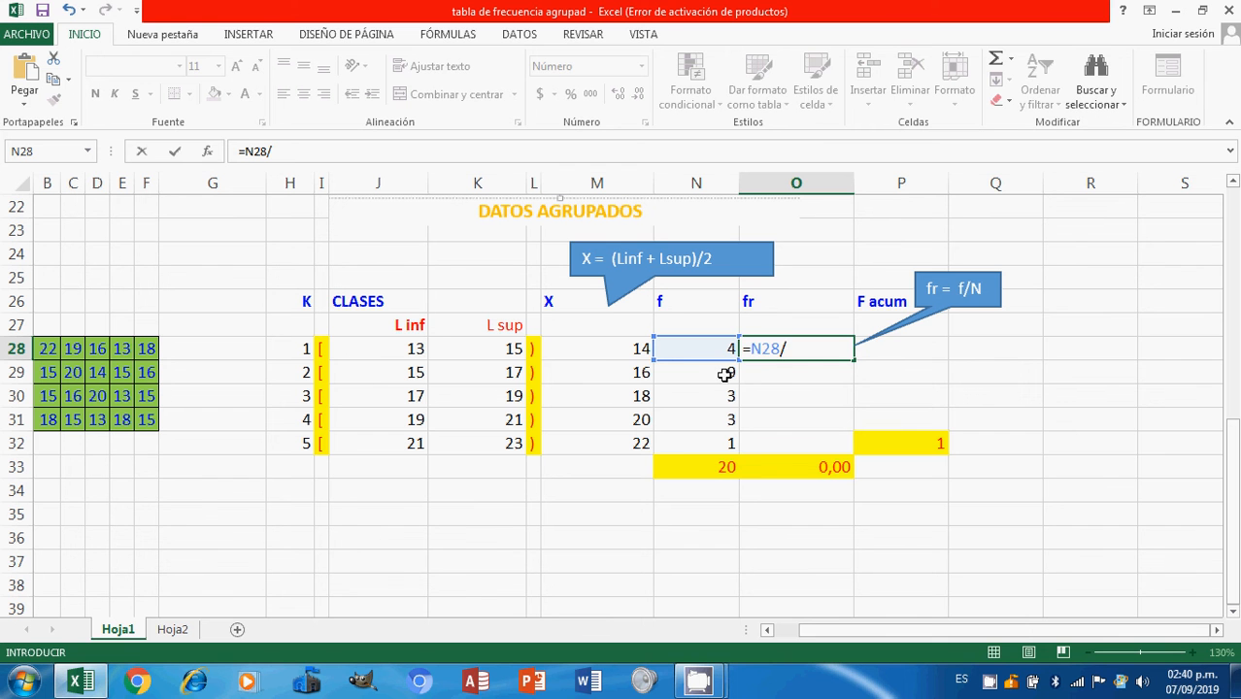
{"action": "left_click", "coordinate": [730, 468]}
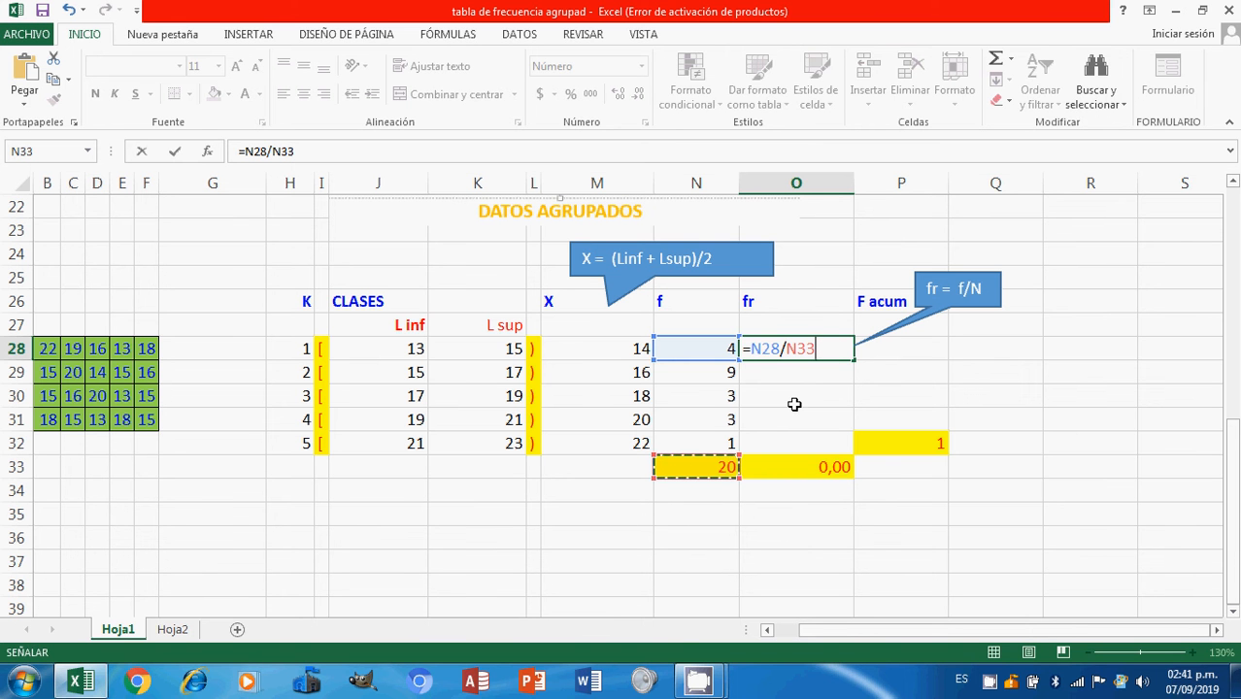
{"action": "key", "text": "F4"}
{"action": "key", "text": "ctrl+Return"}
{"action": "key", "text": "Return"}
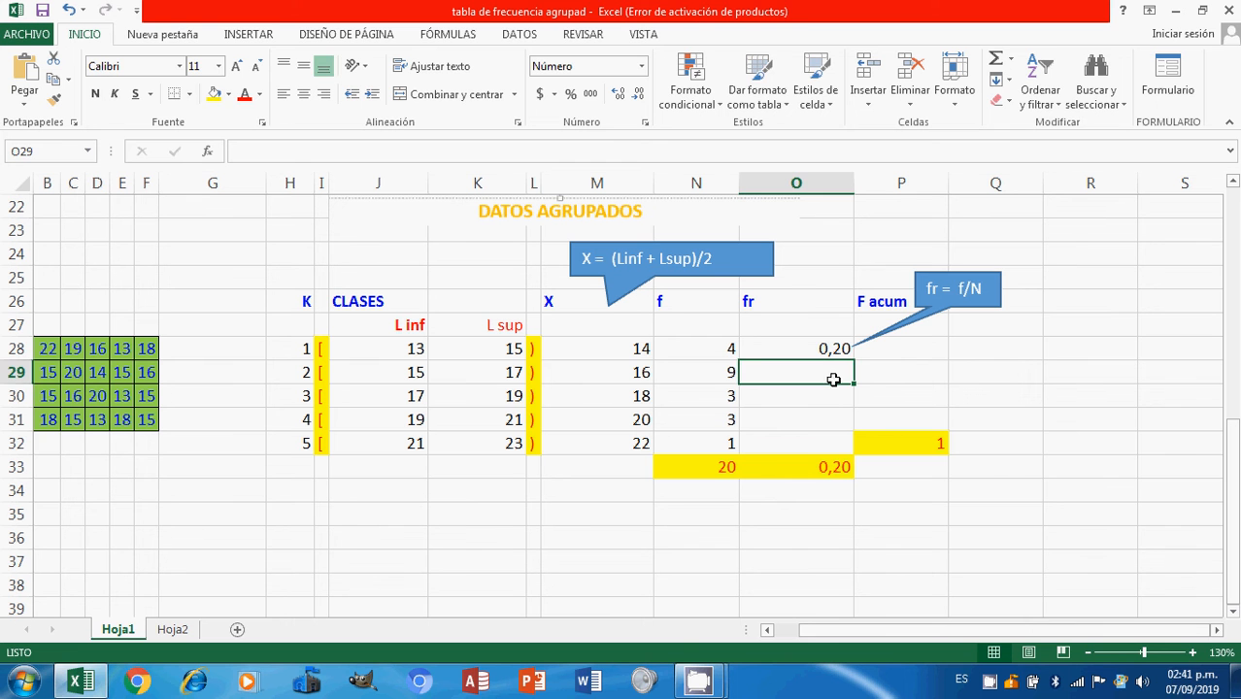
Copy the relative frequency formula from O28 down to O32 and check it against the frequencies and the total in O33
{"action": "left_click", "coordinate": [843, 349]}
{"action": "left_click", "coordinate": [834, 350]}
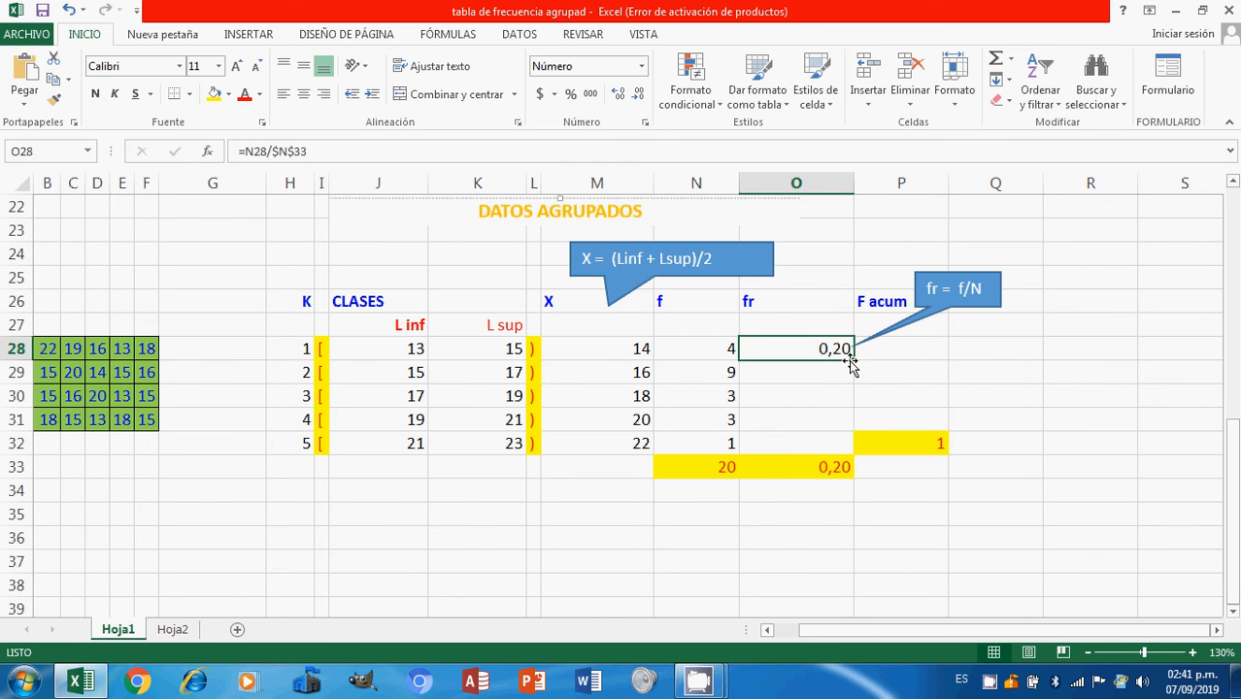
{"action": "left_click_drag", "start_coordinate": [854, 352], "coordinate": [846, 447]}
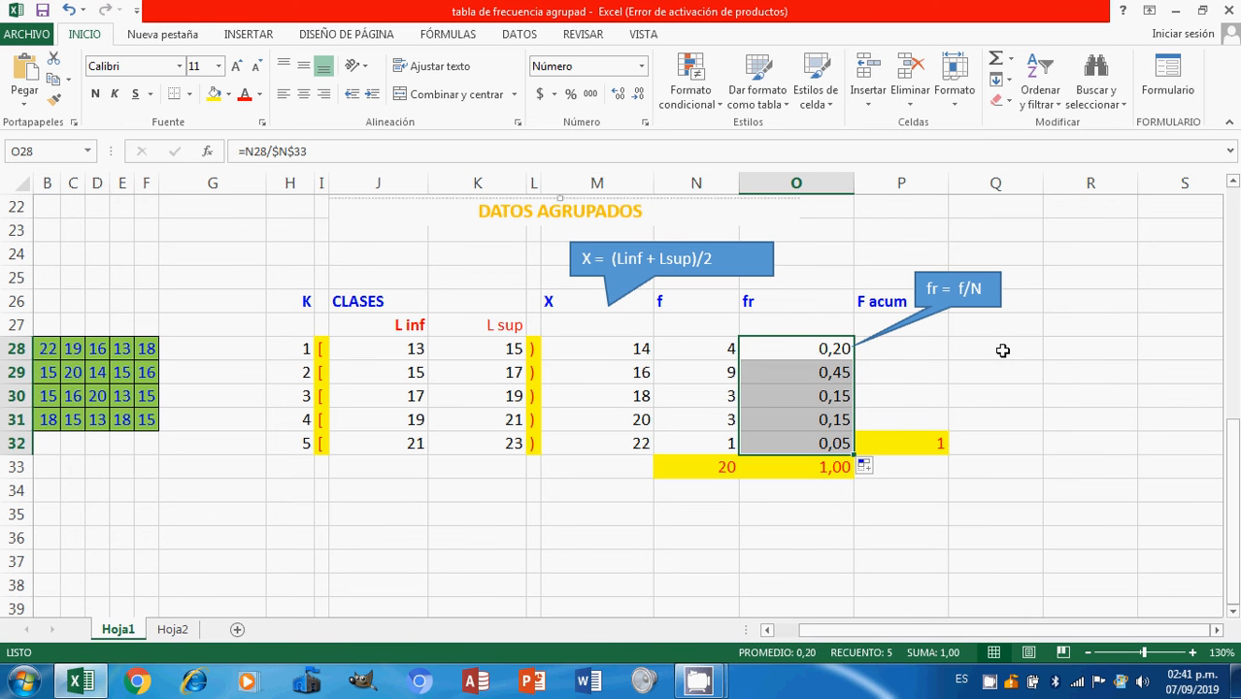
{"action": "left_click", "coordinate": [969, 367]}
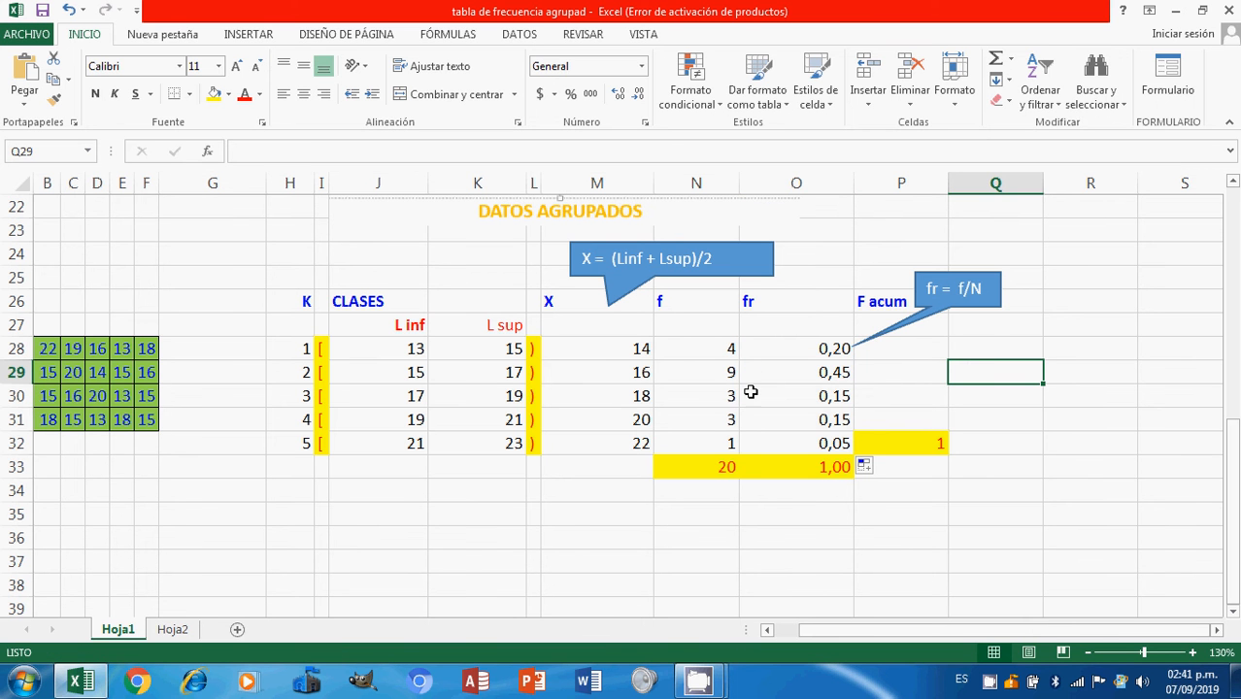
{"action": "left_click", "coordinate": [723, 369]}
{"action": "left_click", "coordinate": [728, 395]}
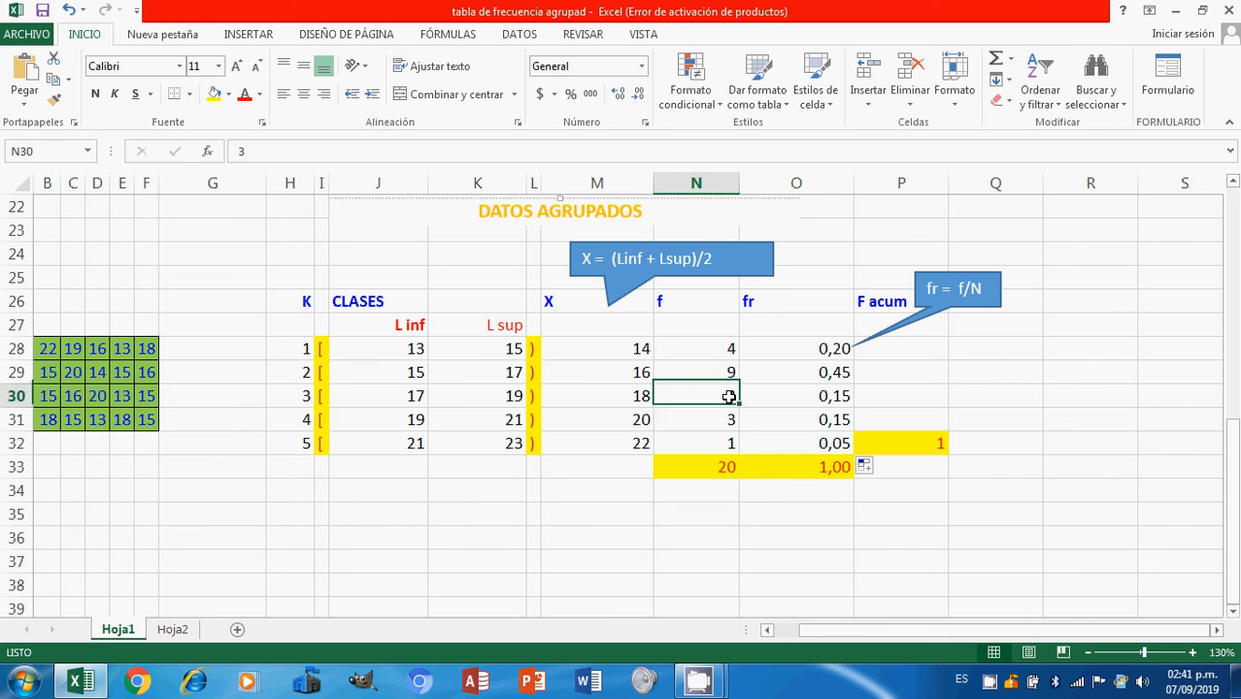
{"action": "left_click", "coordinate": [730, 420]}
{"action": "left_click", "coordinate": [726, 442]}
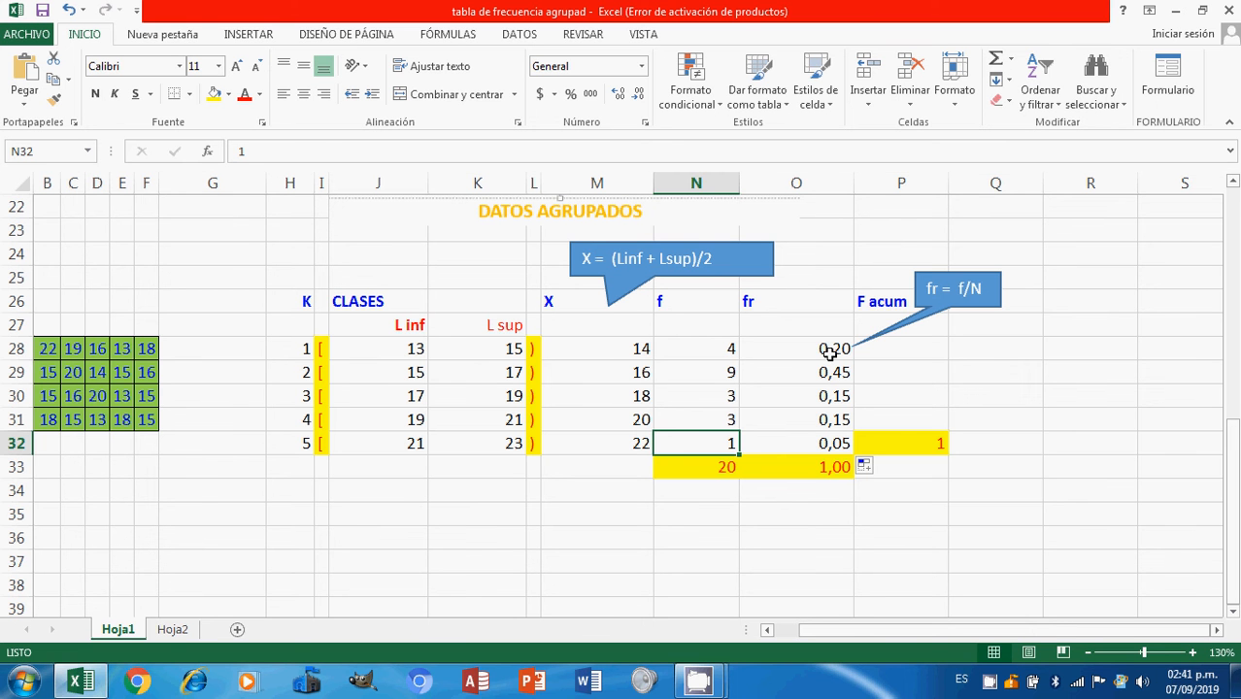
{"action": "left_click", "coordinate": [831, 467]}
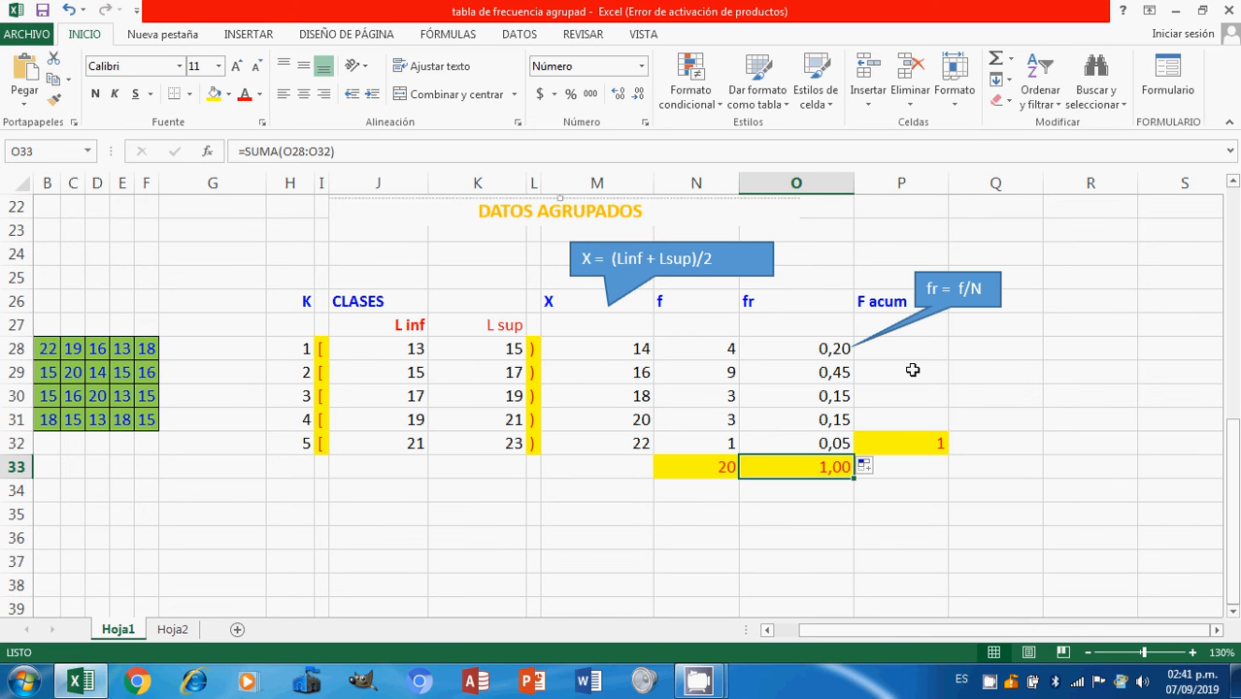
Enter the first class's cumulative frequency in P28 with the formula =N28
{"action": "left_click", "coordinate": [898, 344]}
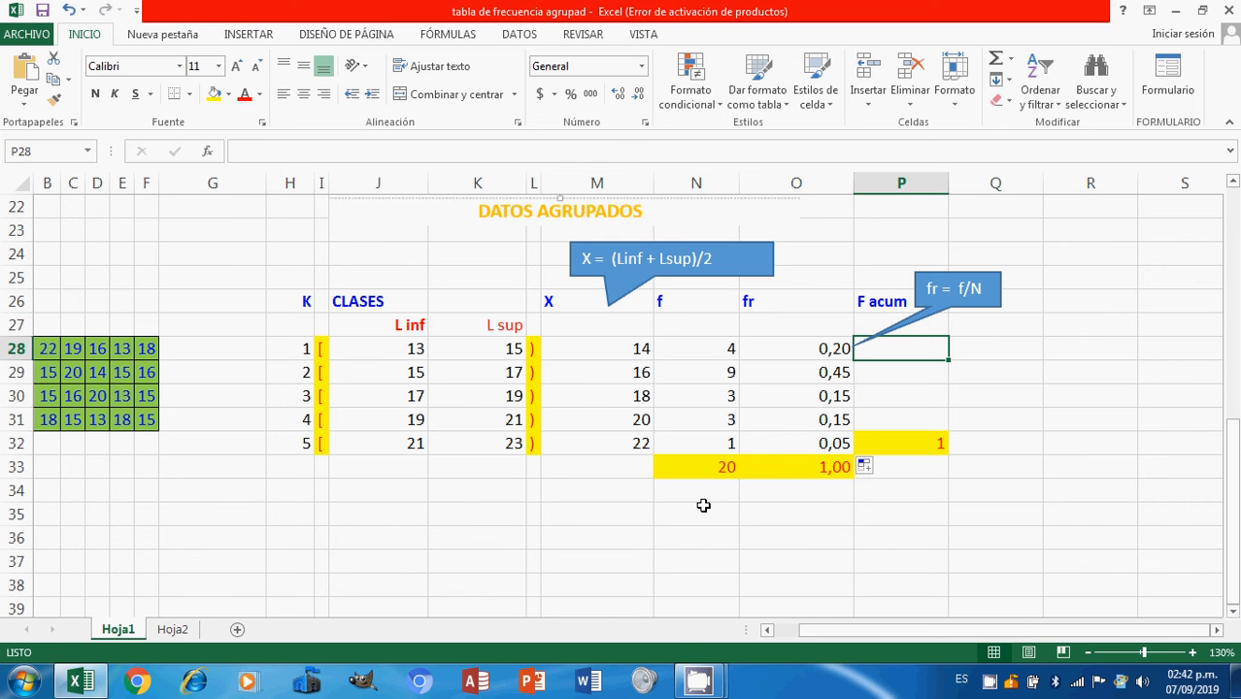
{"action": "type", "text": "="}
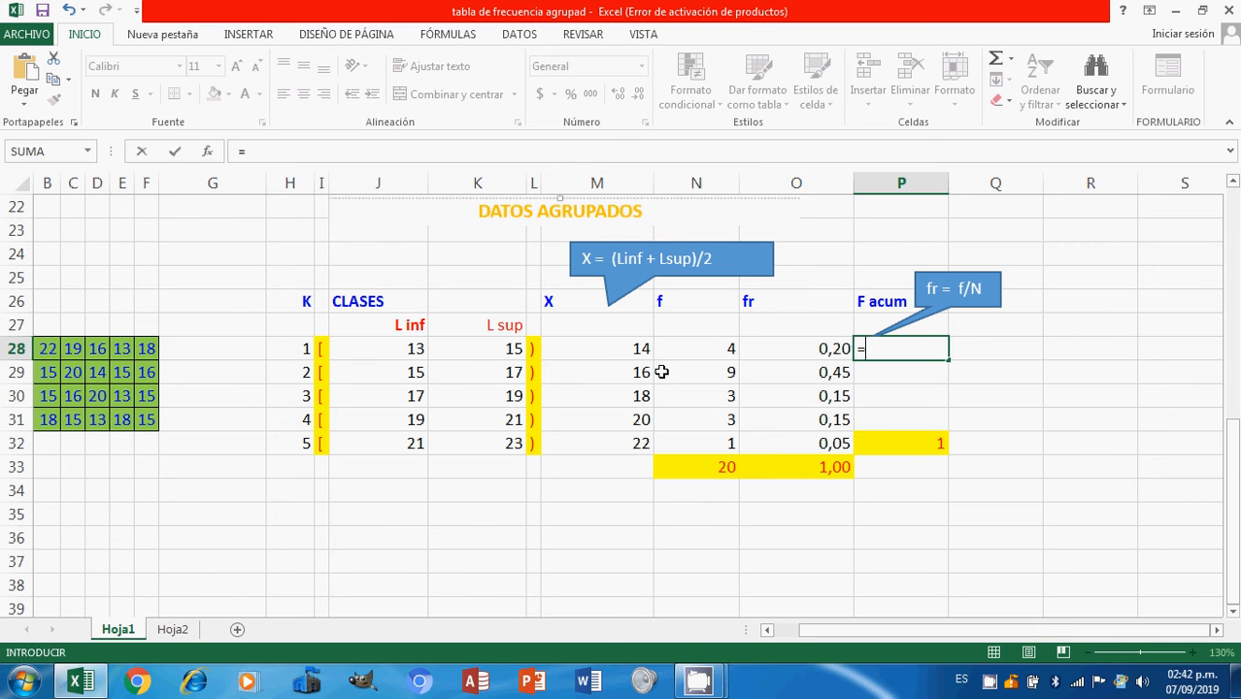
{"action": "left_click", "coordinate": [717, 344]}
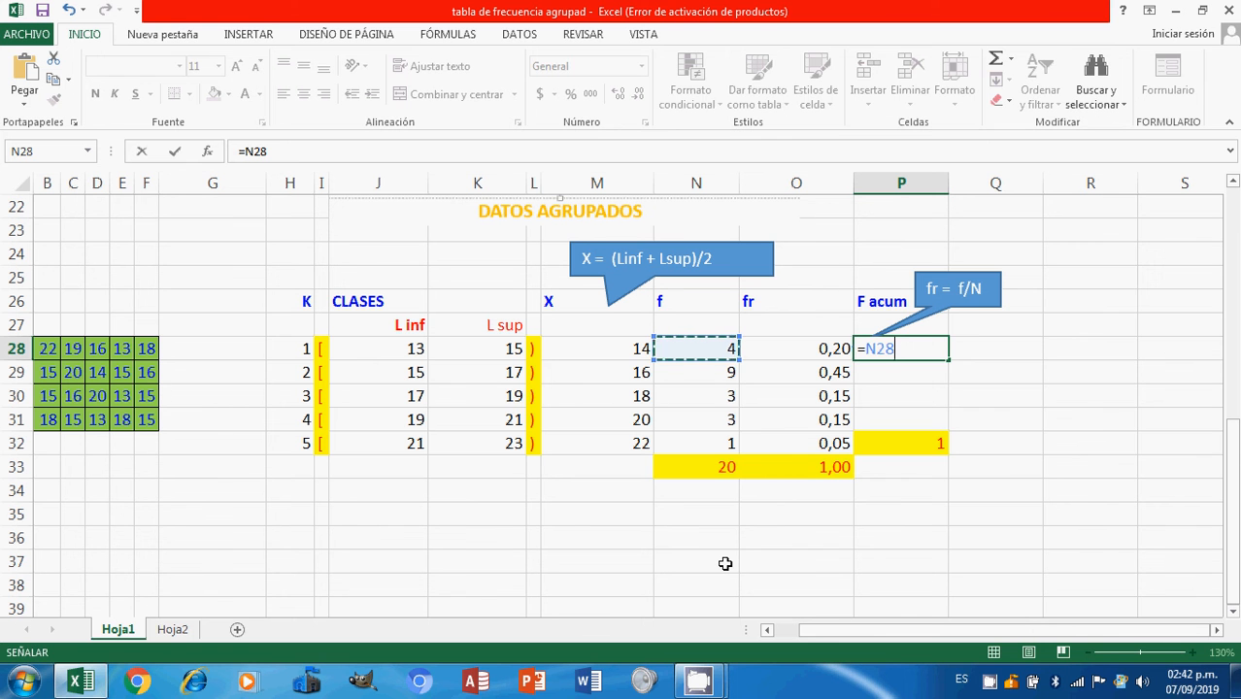
{"action": "key", "text": "Return"}
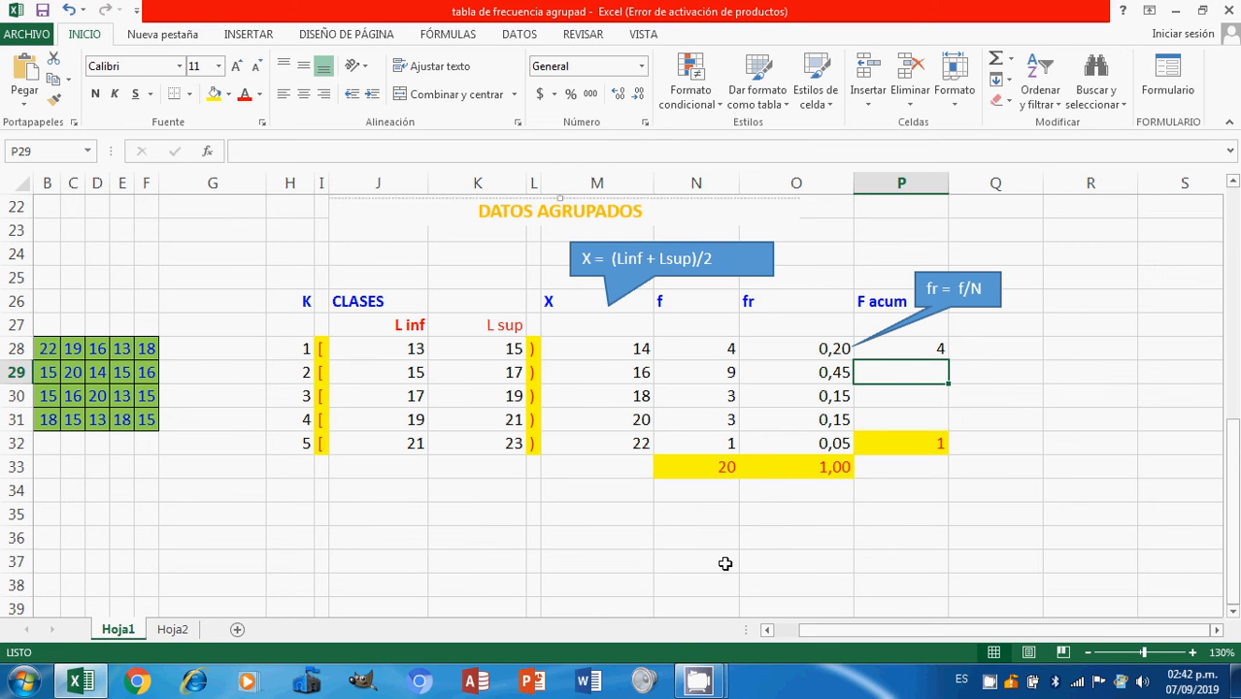
Enter the second class's cumulative frequency in P29 with the formula =P28+N29
{"action": "type", "text": "="}
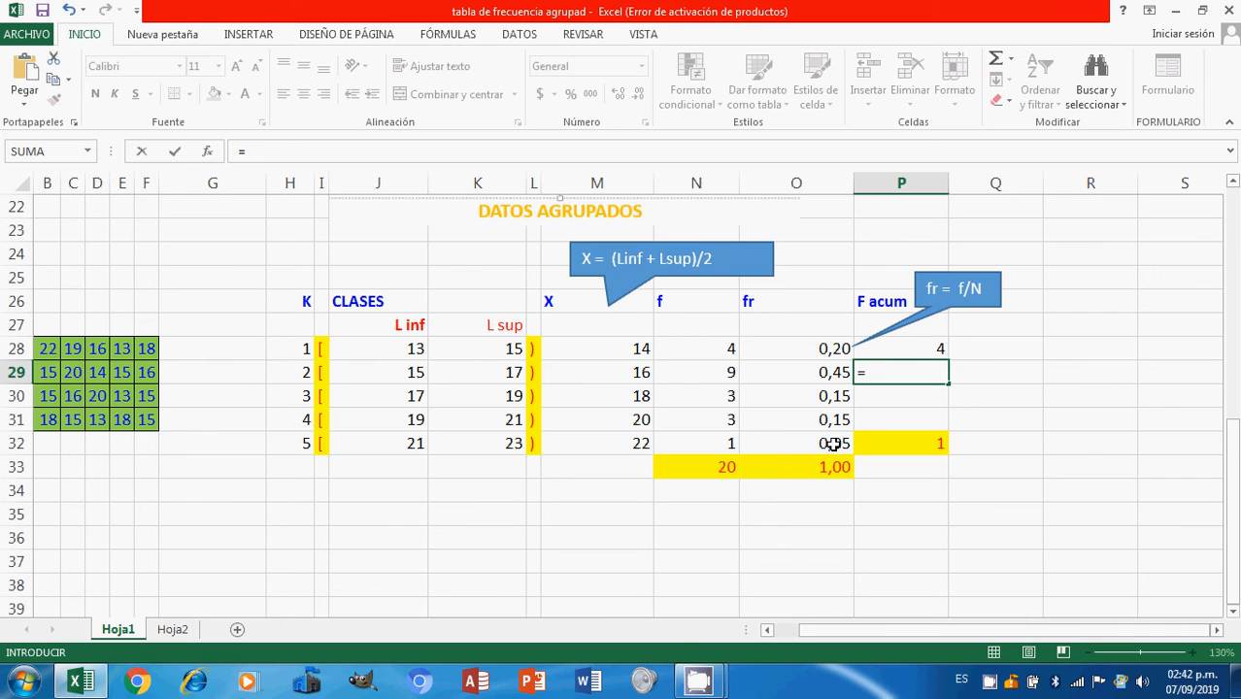
{"action": "left_click", "coordinate": [916, 349]}
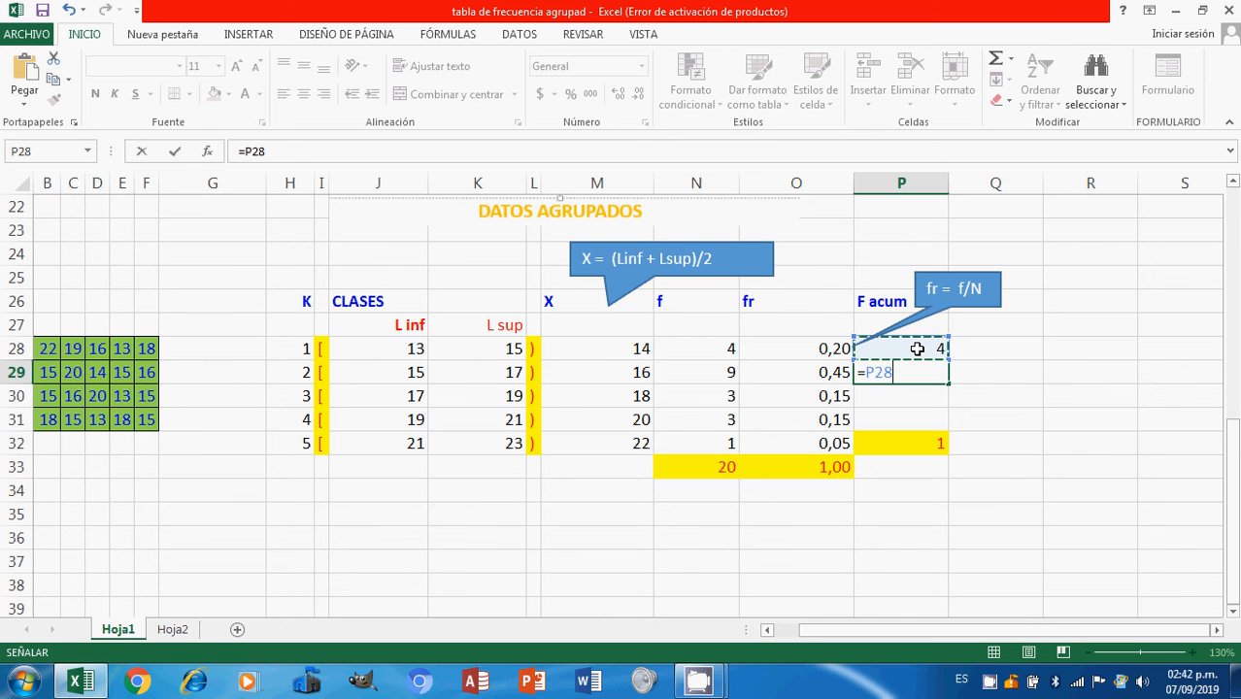
{"action": "type", "text": "+"}
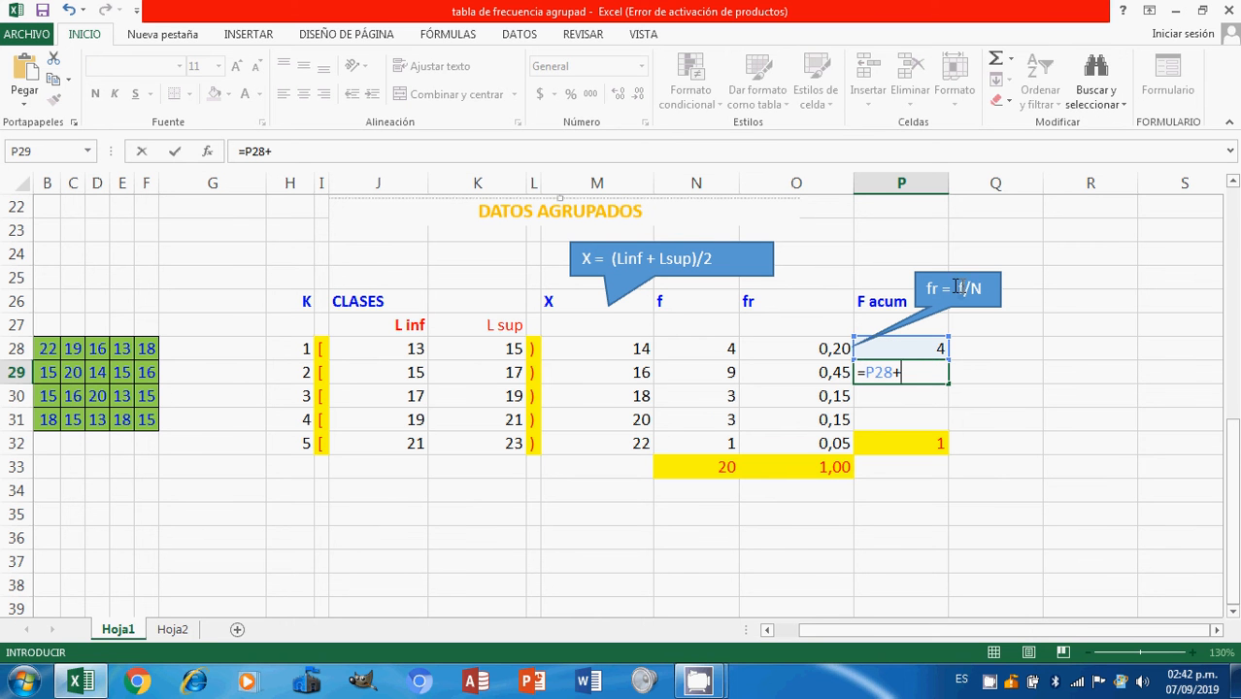
{"action": "left_click", "coordinate": [732, 378]}
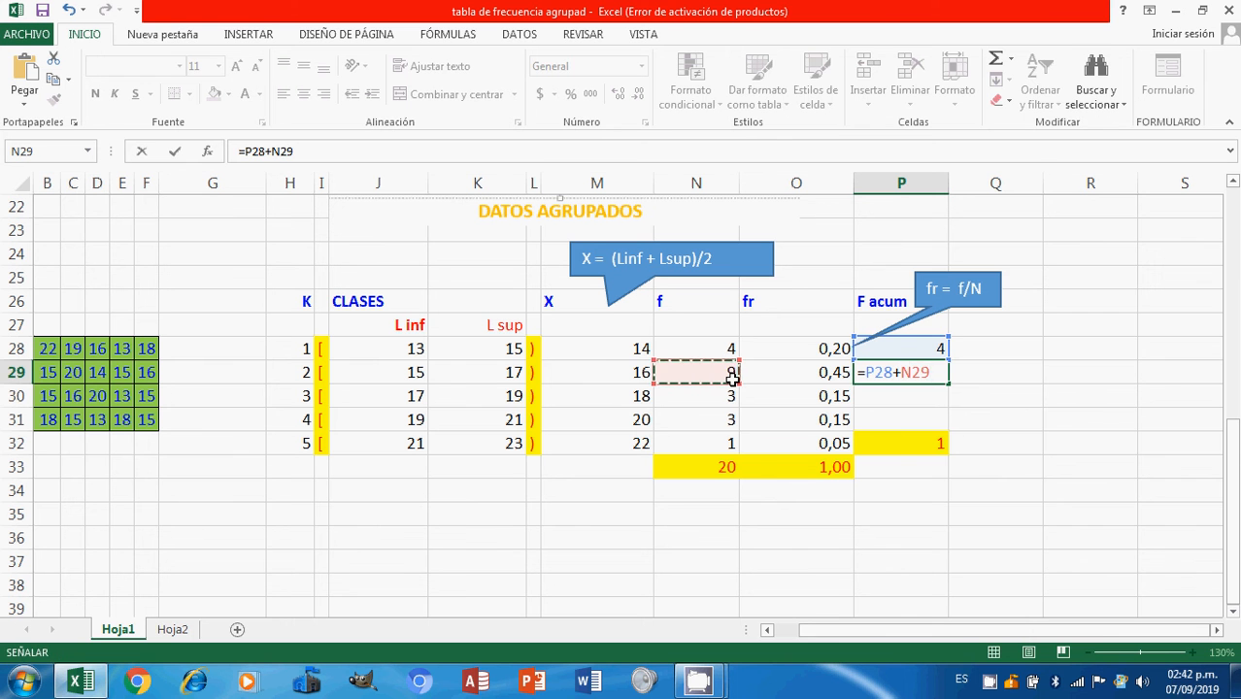
{"action": "key", "text": "Return"}
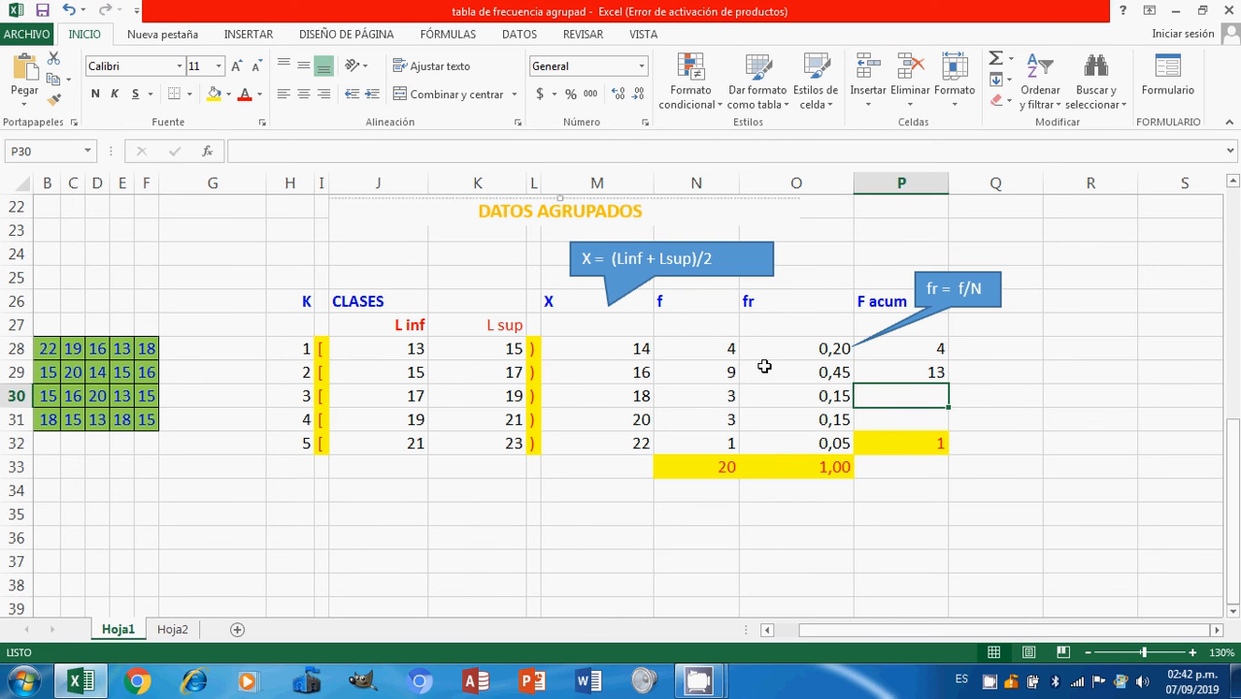
Copy the cumulative frequency formula from P29 down to P31 to complete the F acum column
{"action": "left_click", "coordinate": [909, 370]}
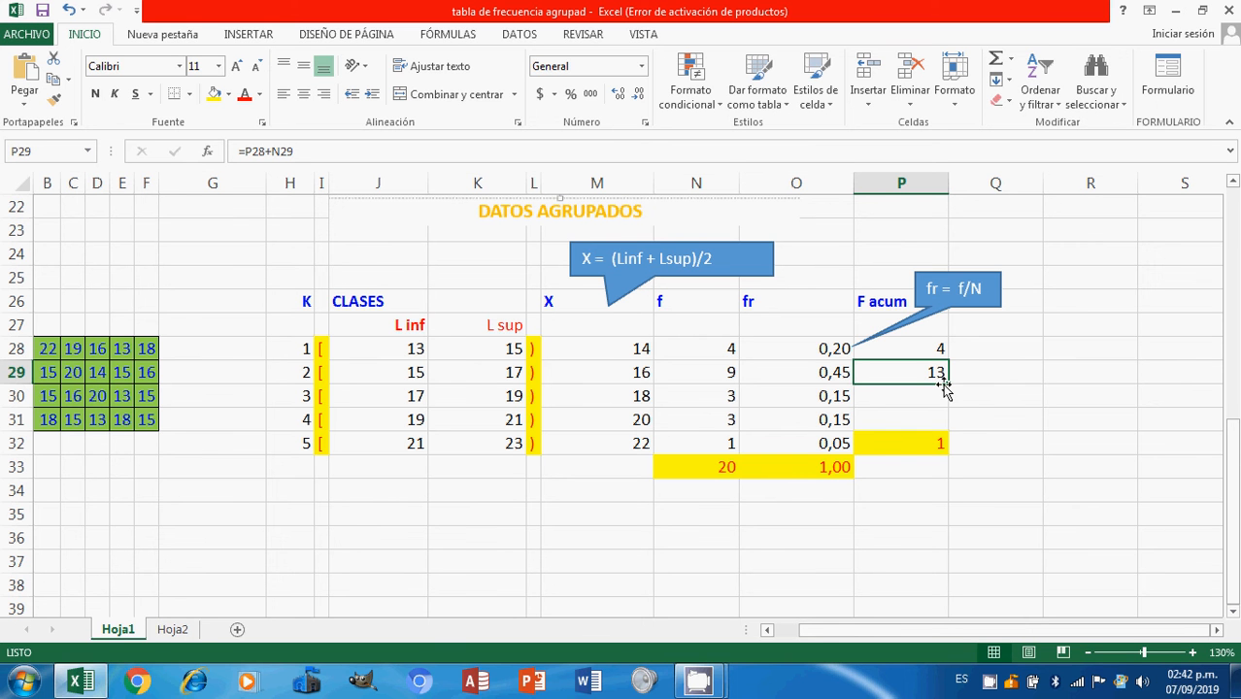
{"action": "left_click_drag", "start_coordinate": [949, 383], "coordinate": [951, 439]}
{"action": "left_click", "coordinate": [1010, 418]}
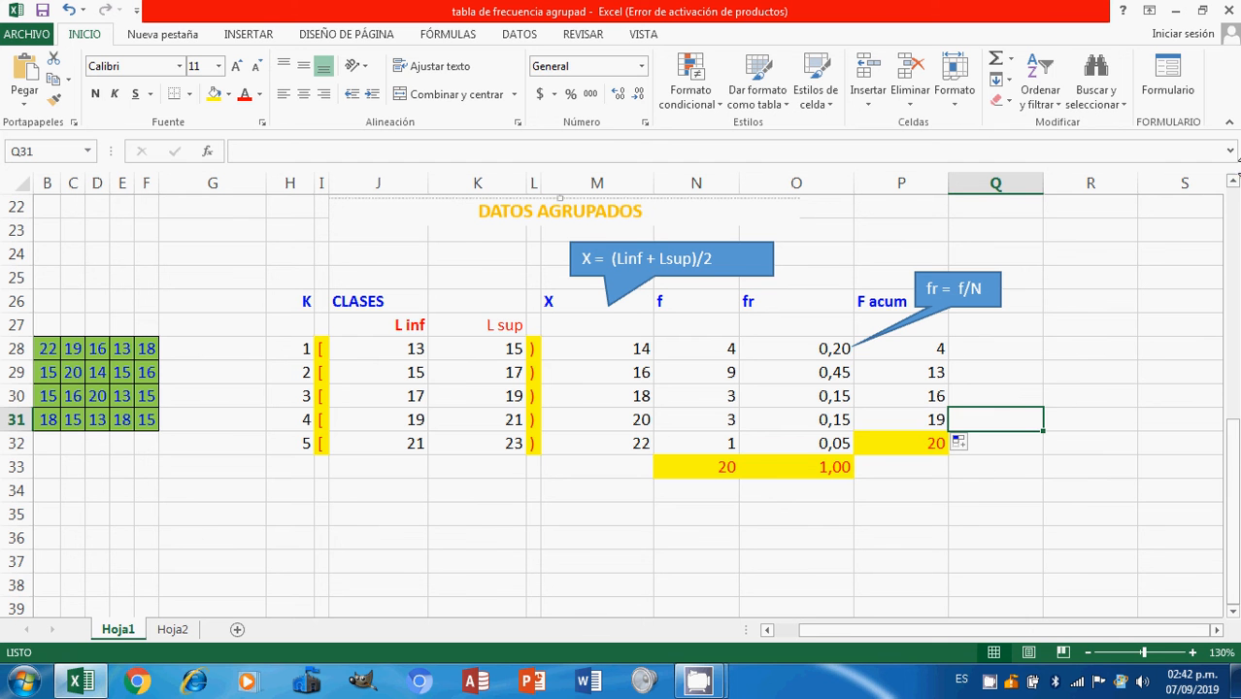
{"action": "scroll", "coordinate": [1233, 186], "scroll_direction": "up", "scroll_amount": 1}
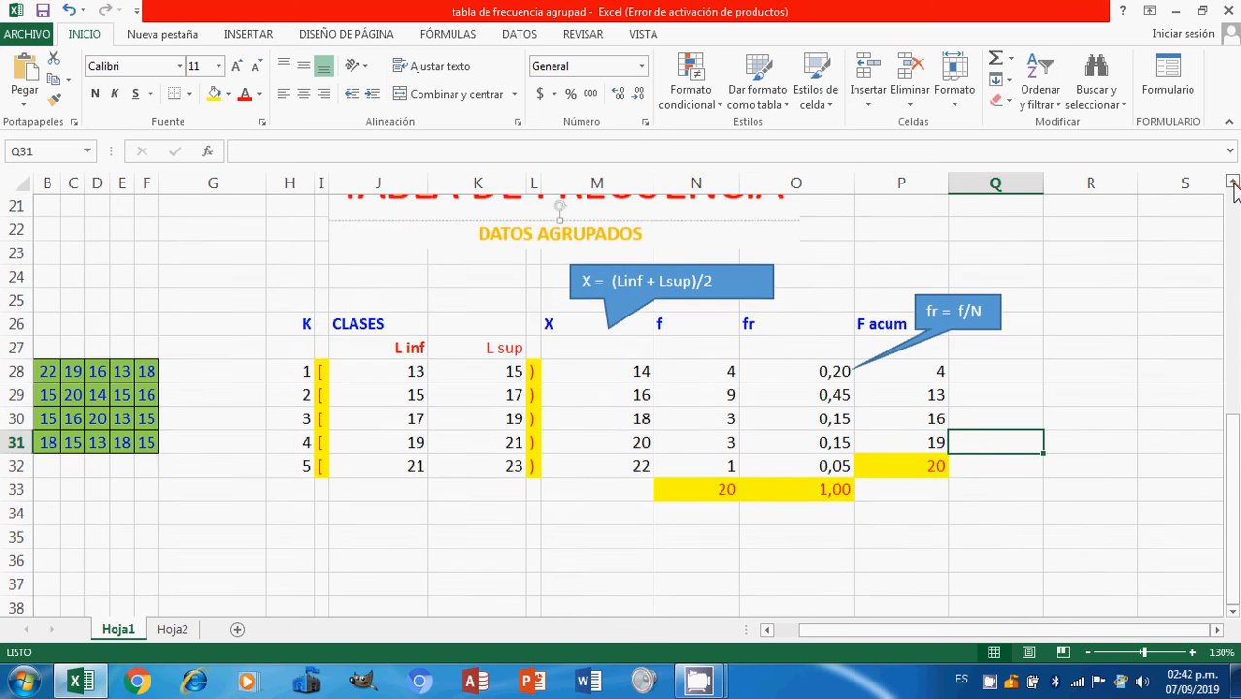
{"action": "left_click", "coordinate": [1233, 187]}
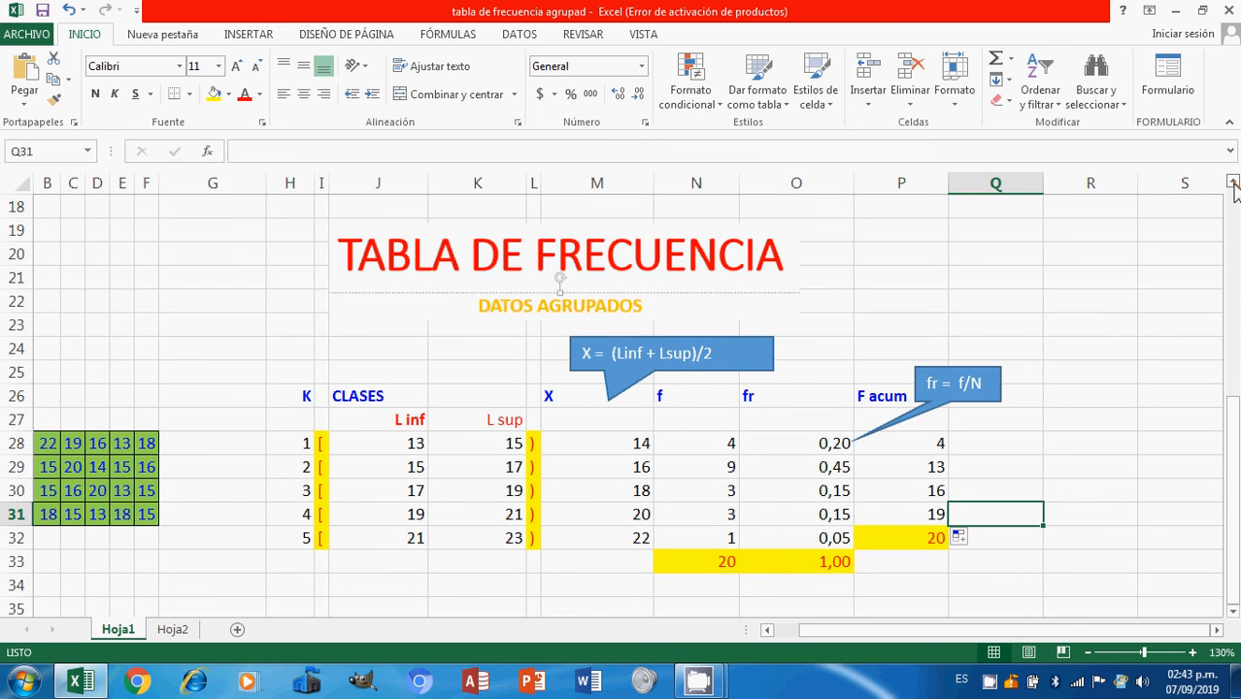